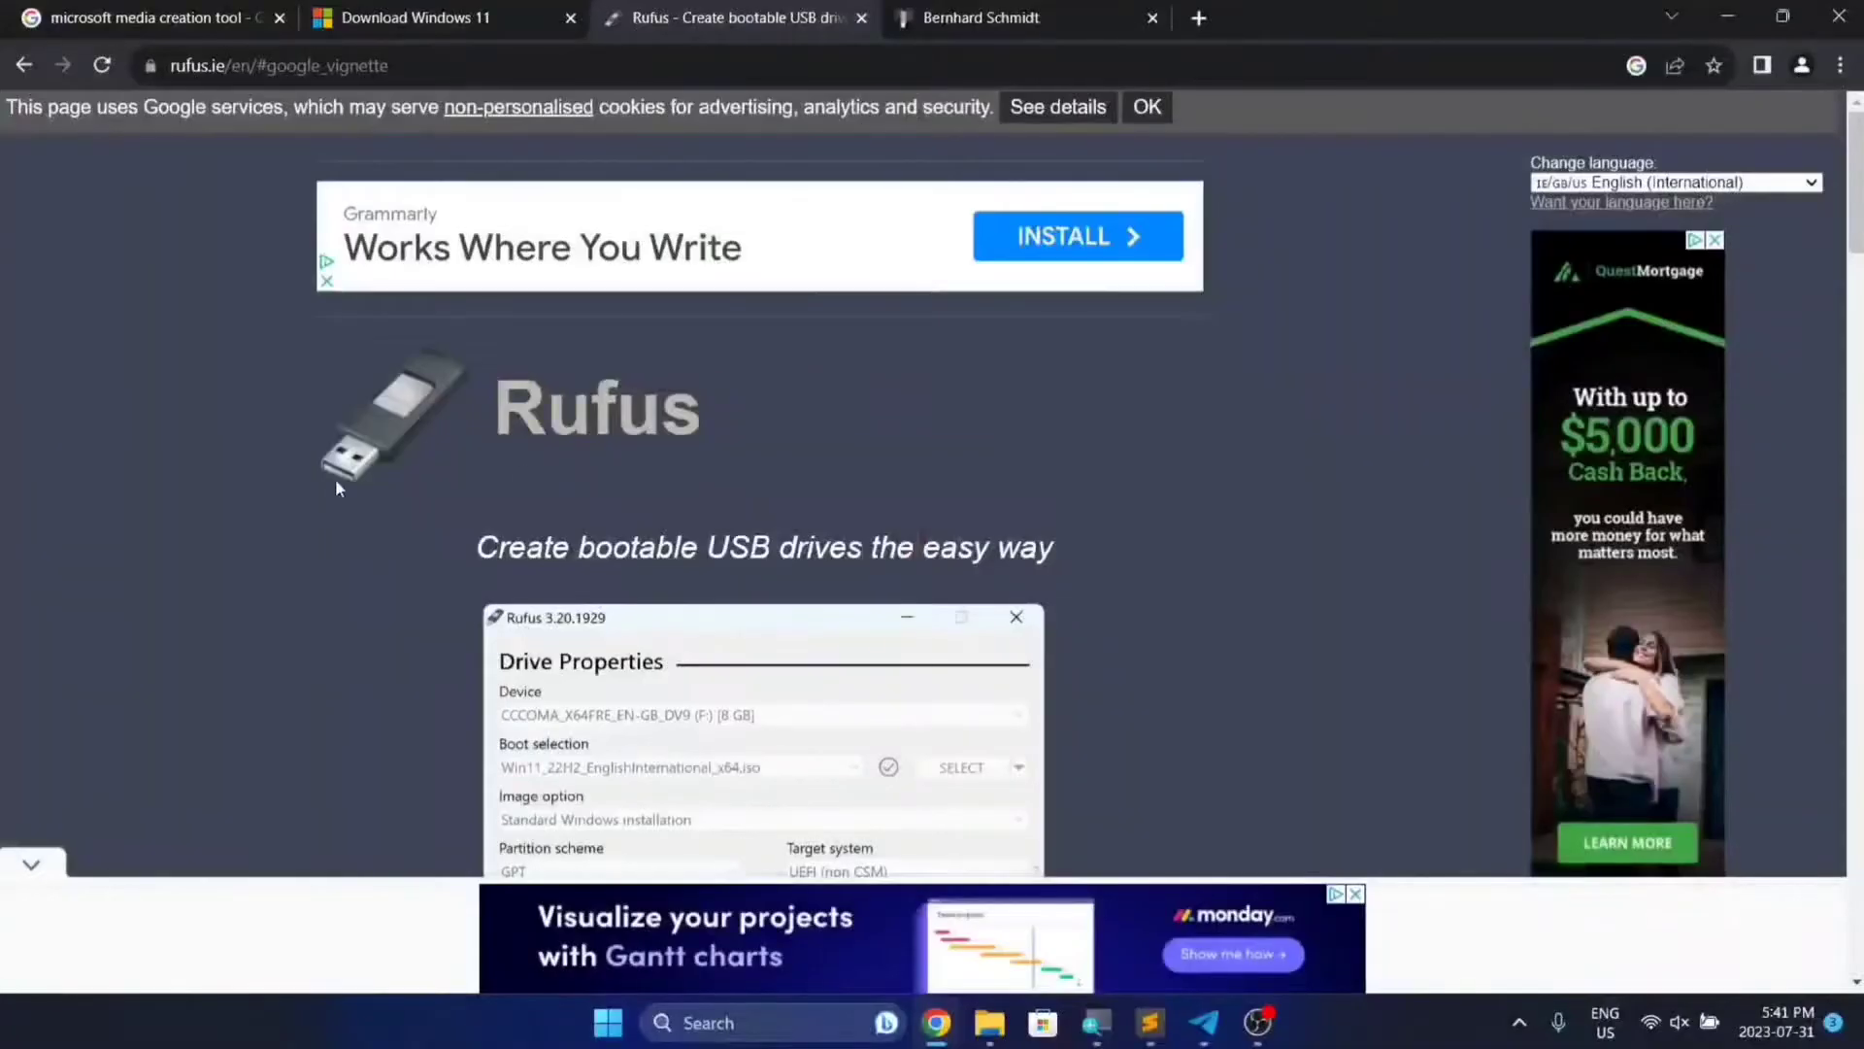
Download the portable Rufus 4.2 (rufus-4.2p.exe) from rufus.ie and launch it
scroll(600, 476, down, 1)
scroll(602, 428, down, 15)
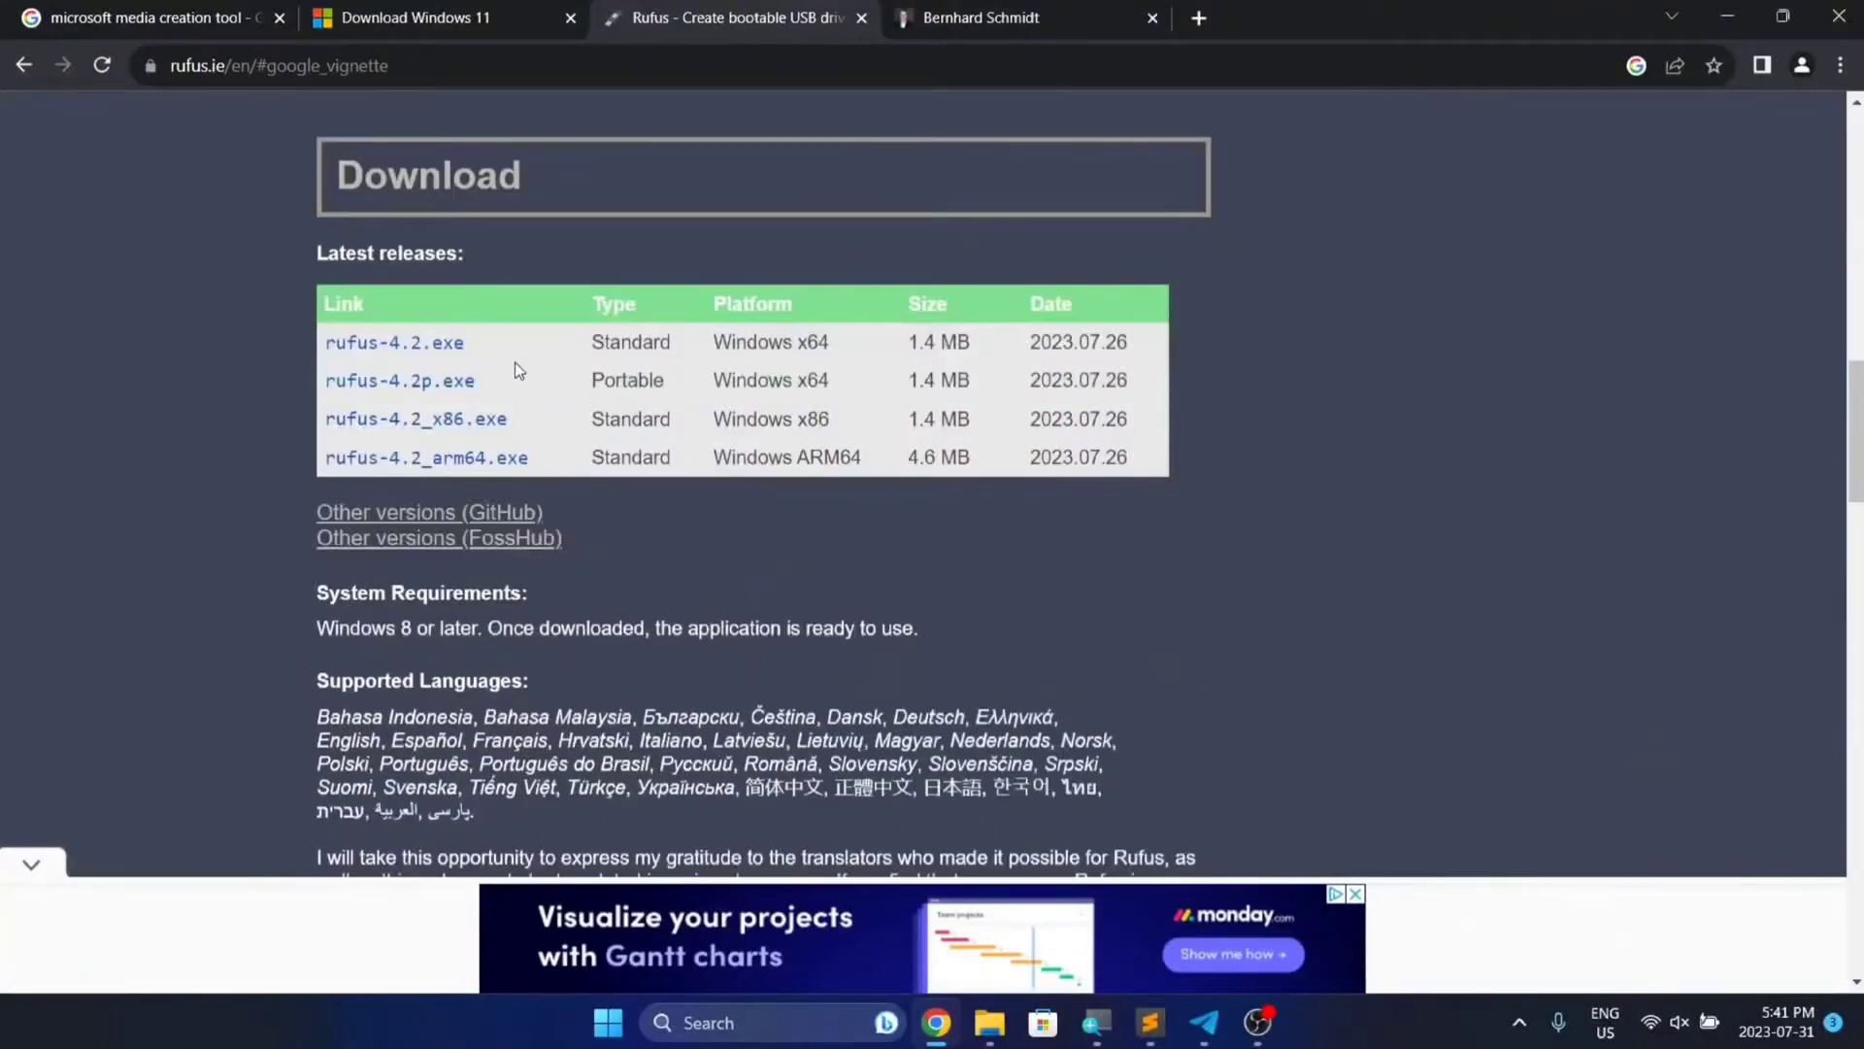
click(444, 383)
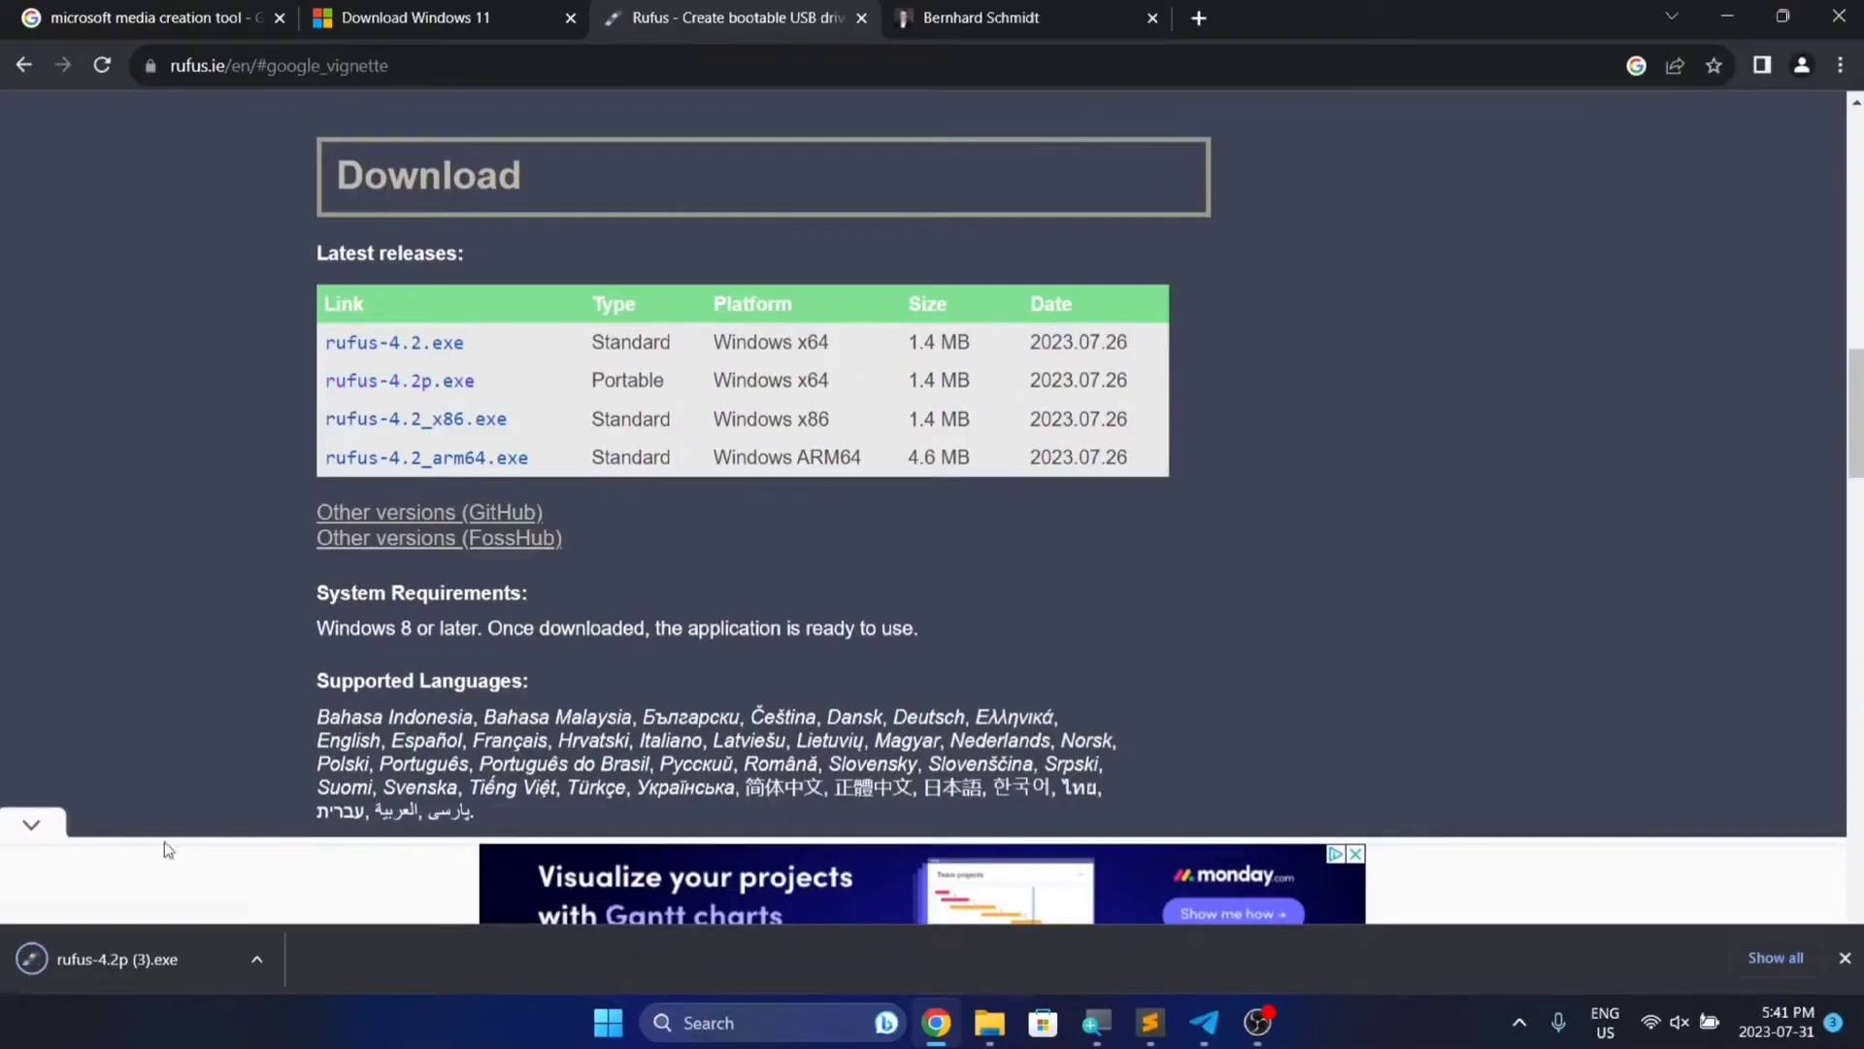
click(259, 982)
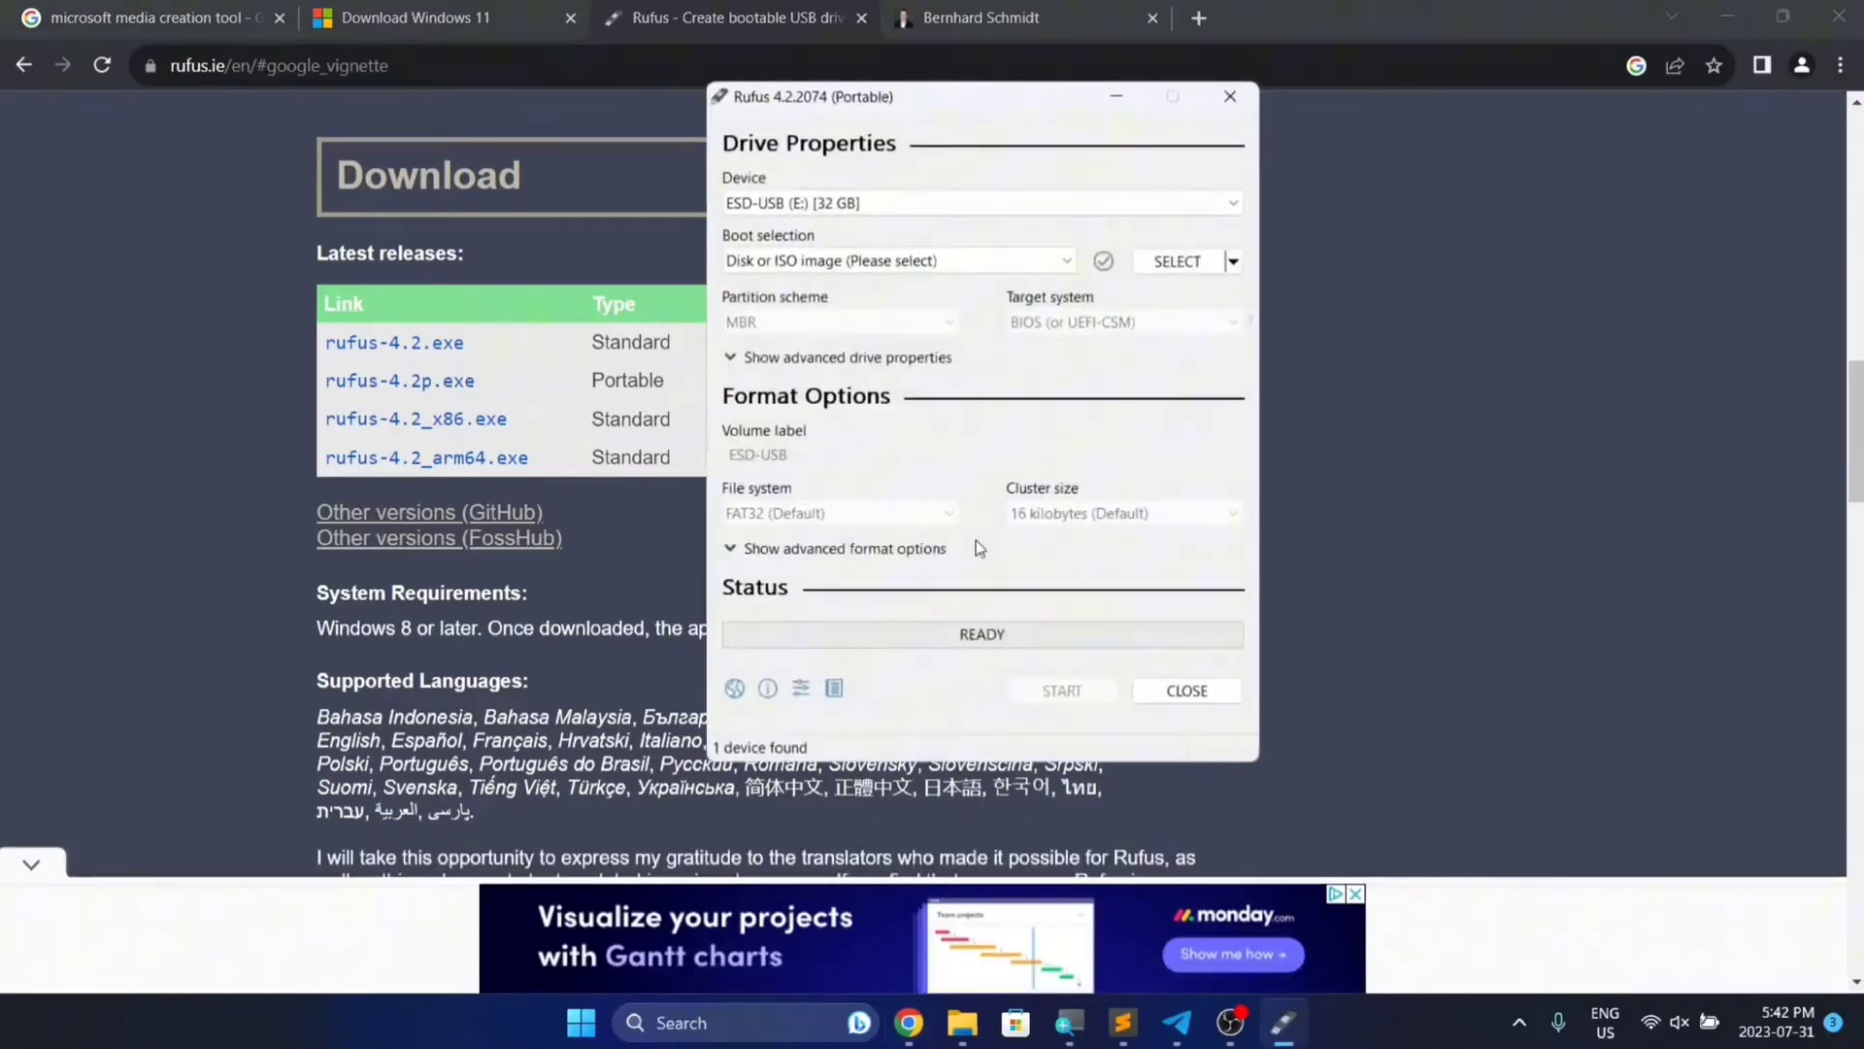
Minimize Rufus and go to the Download Windows 11 page's Disk Image (ISO) for x64 section
click(1116, 98)
click(229, 20)
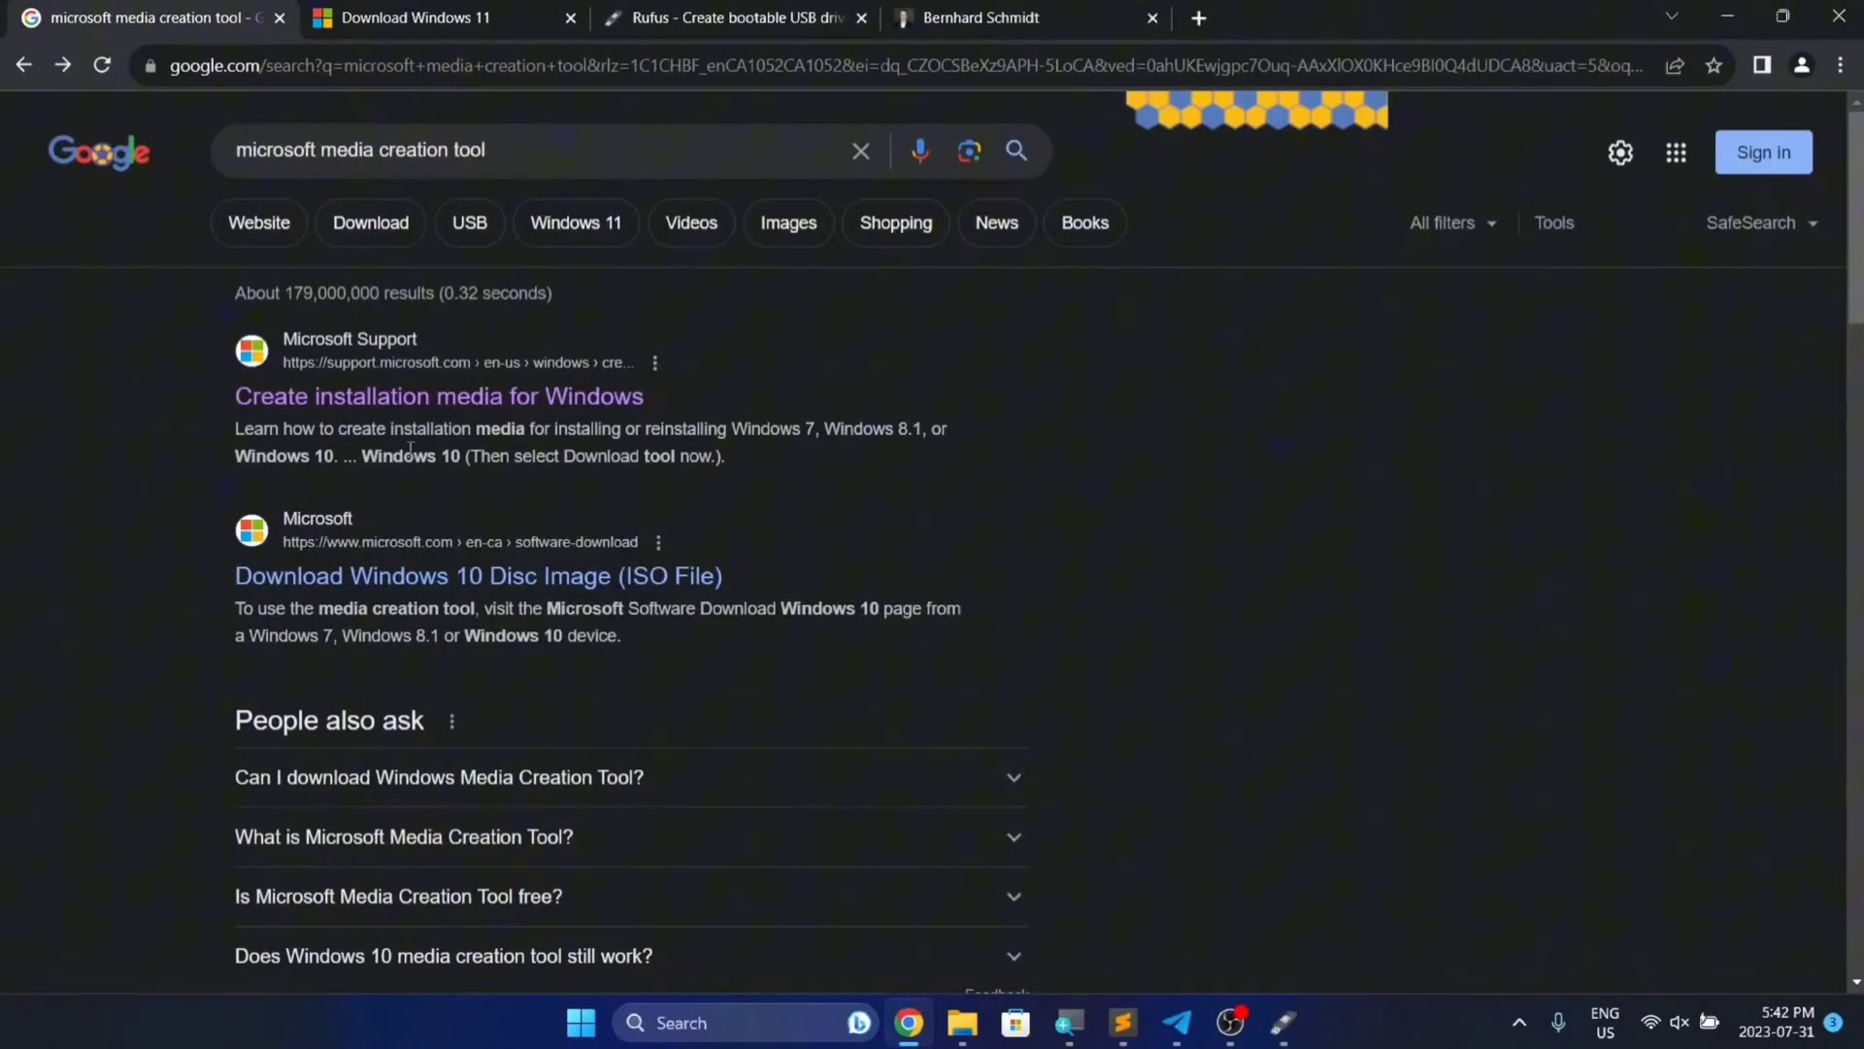
click(349, 401)
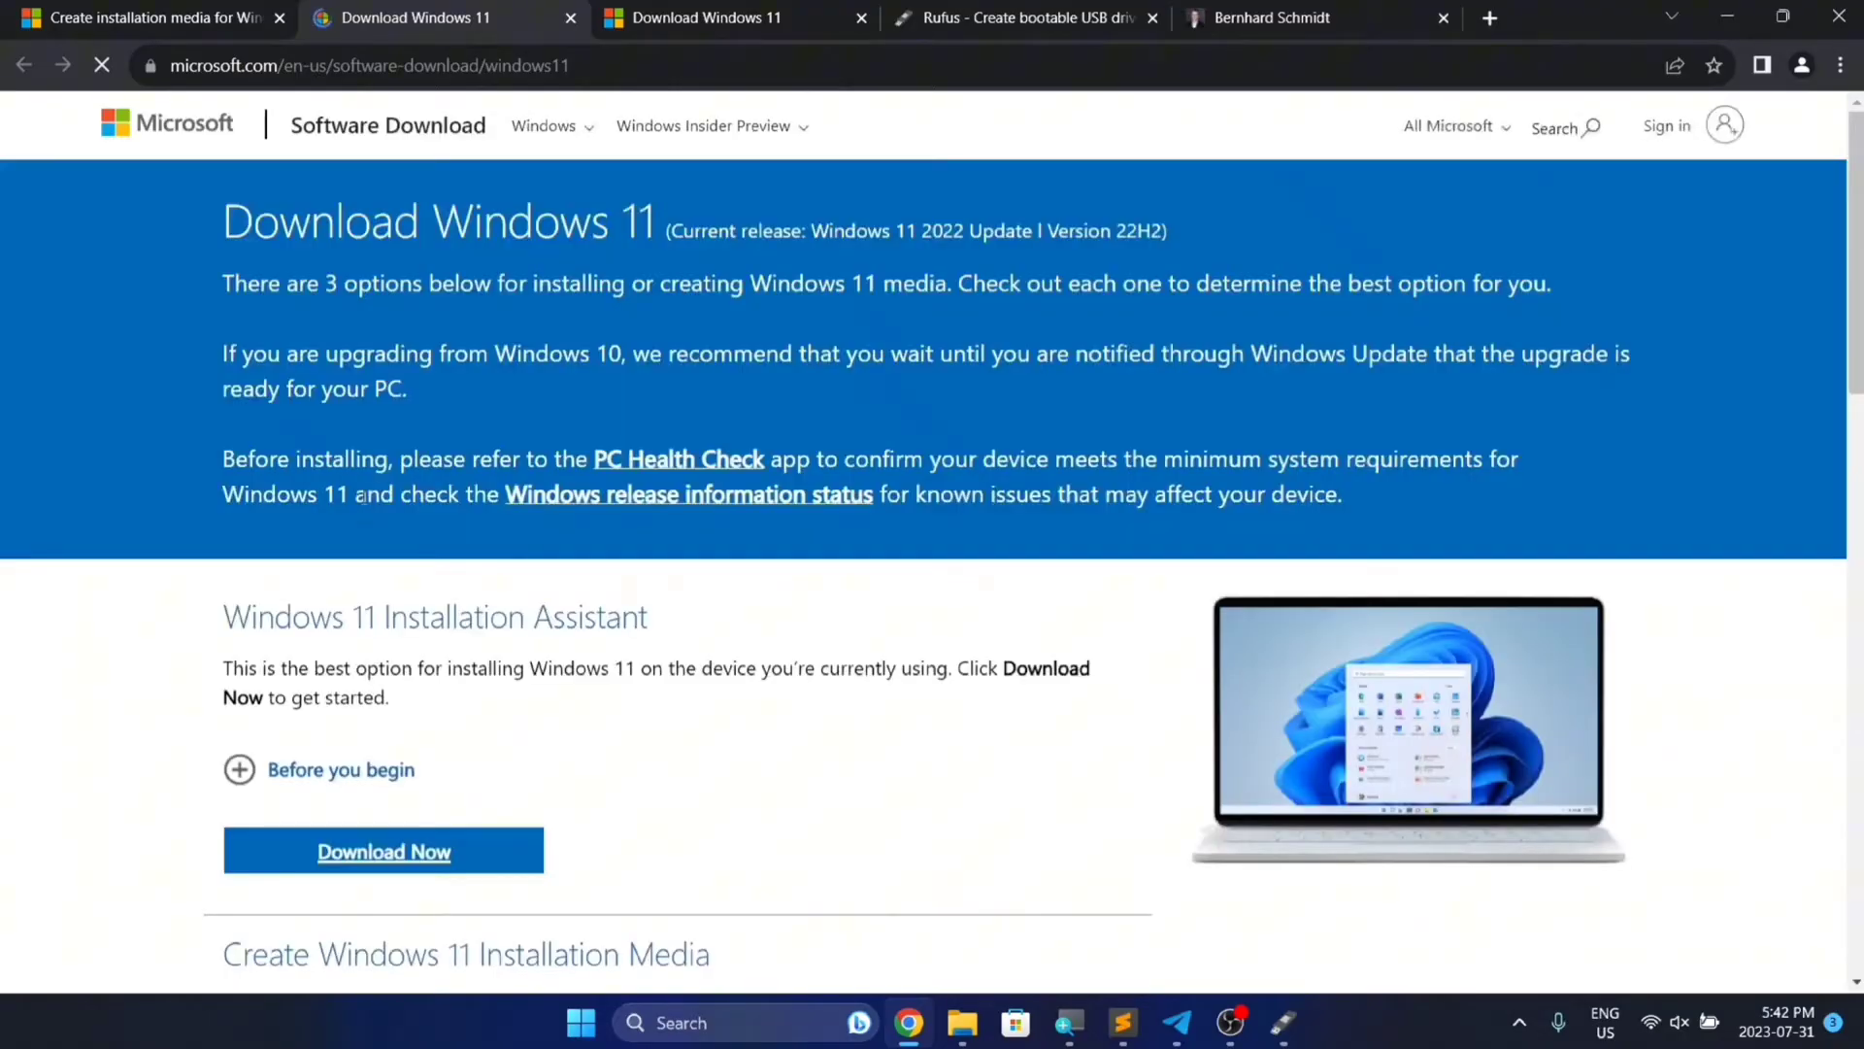
scroll(387, 466, down, 10)
scroll(389, 406, down, 1)
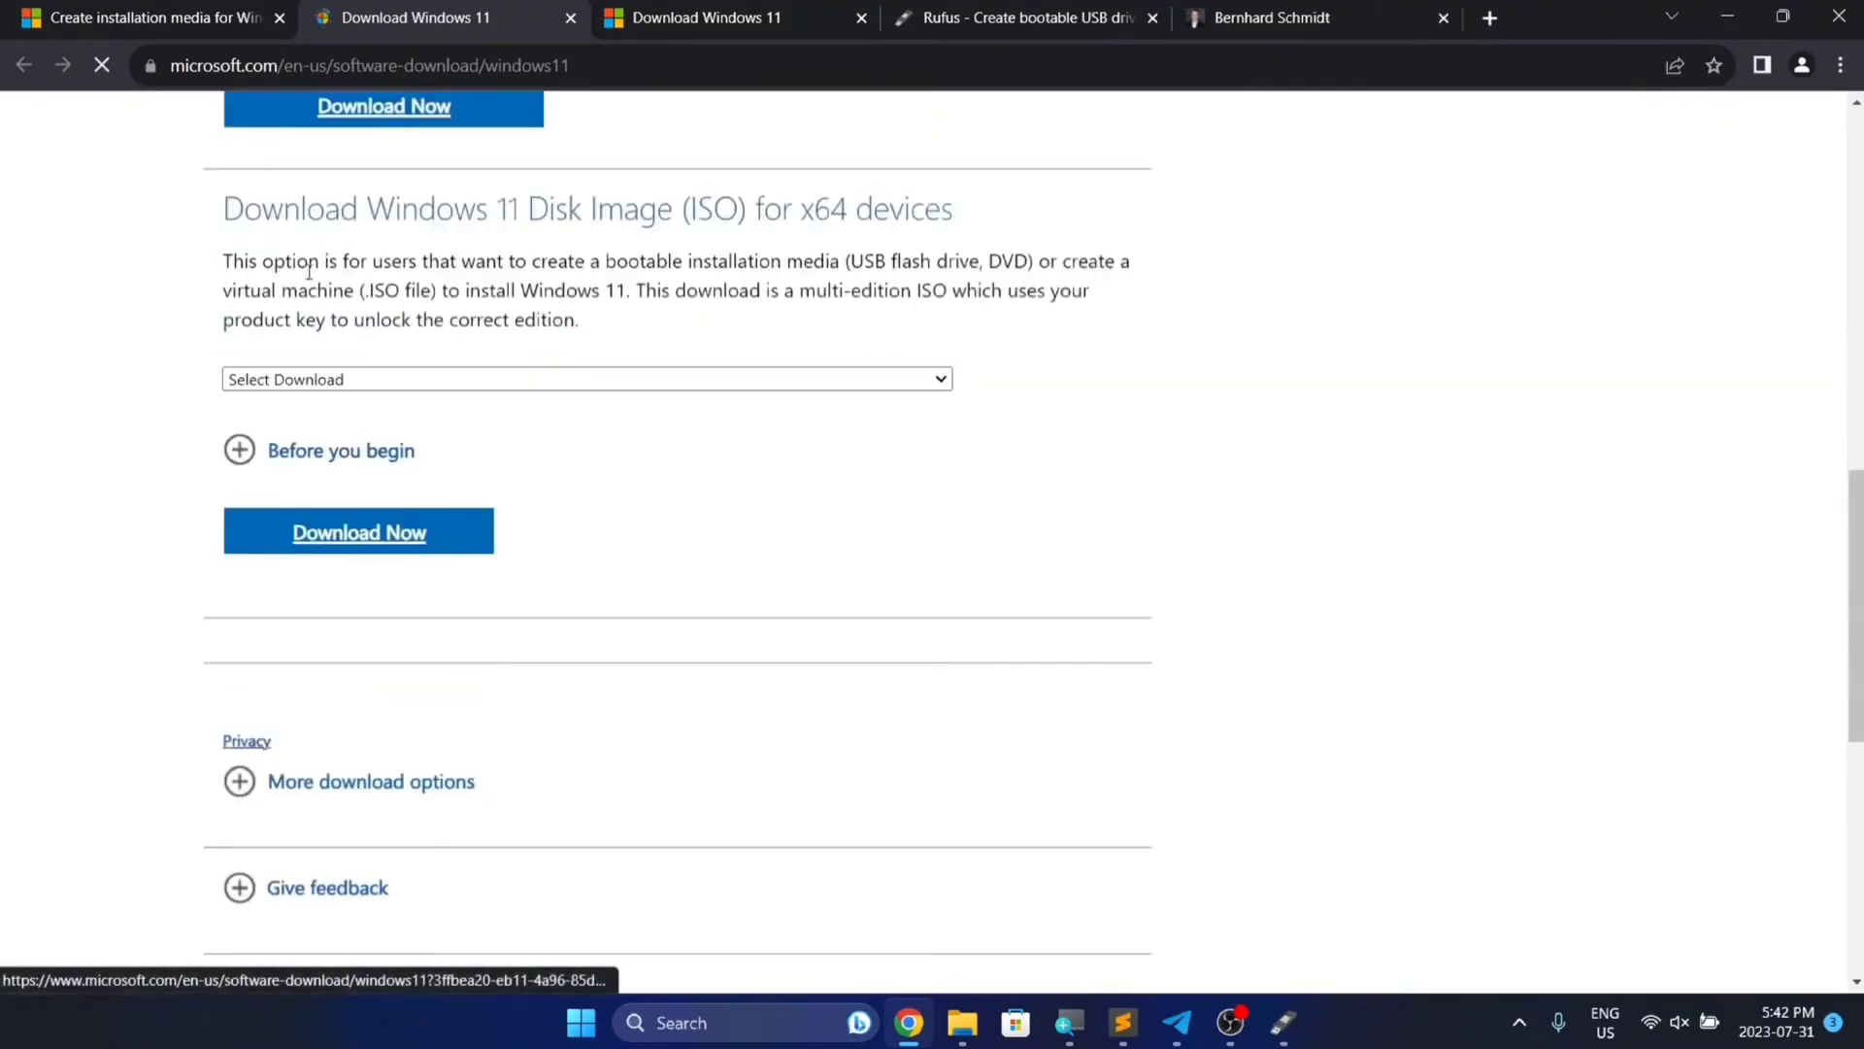
scroll(208, 321, up, 1)
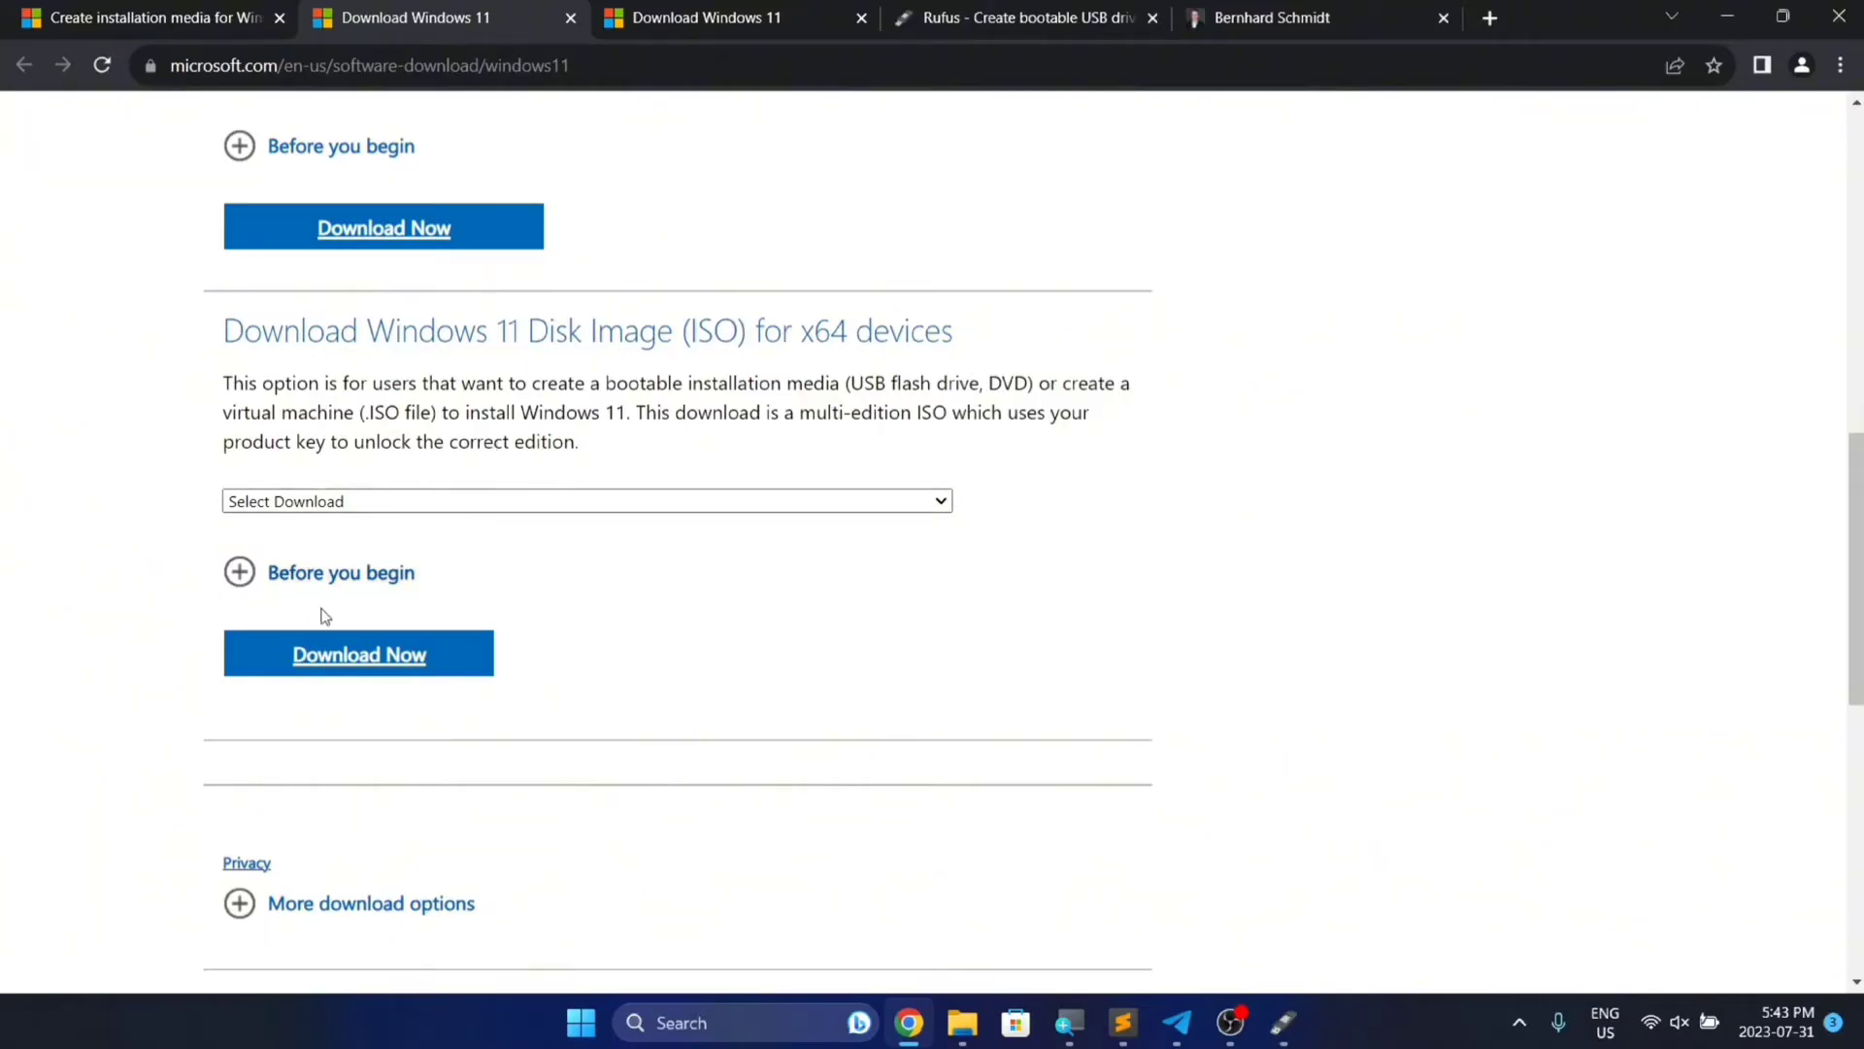
Select Windows 11 (multi-edition ISO for x64 devices) and request its download
scroll(324, 766, down, 1)
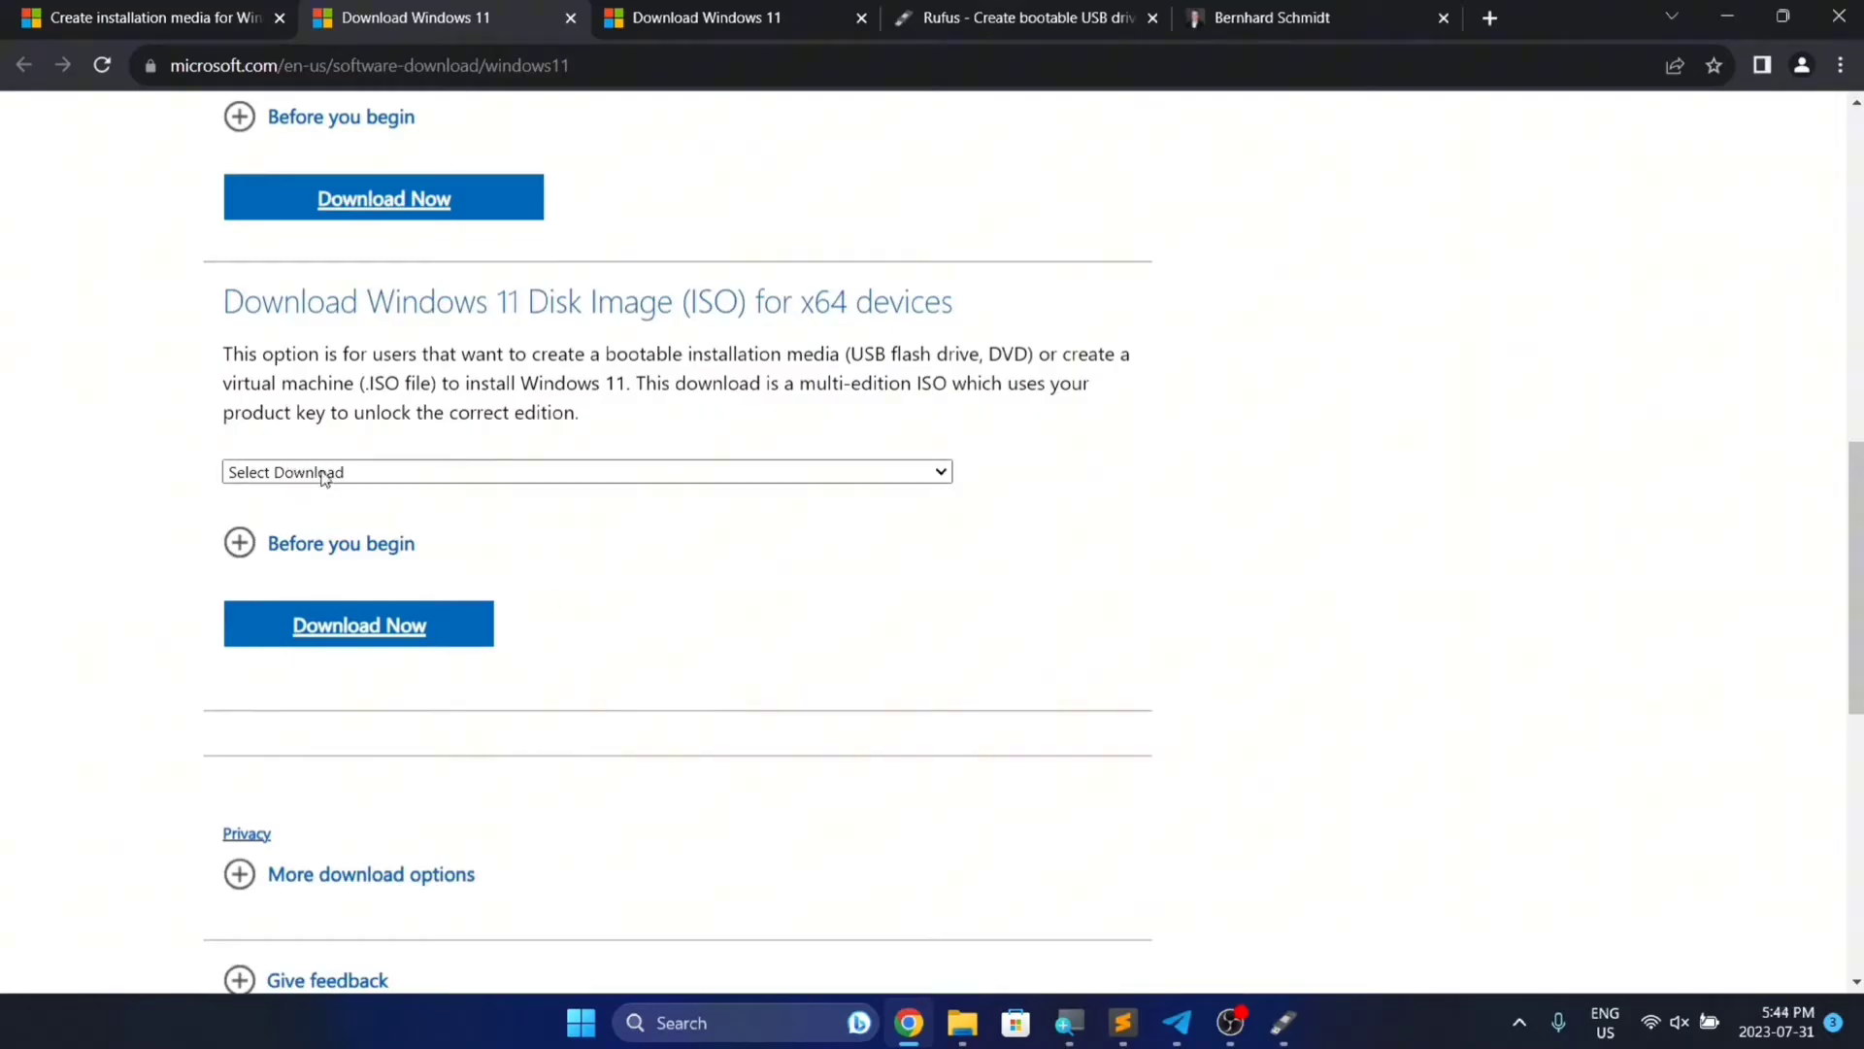
click(324, 474)
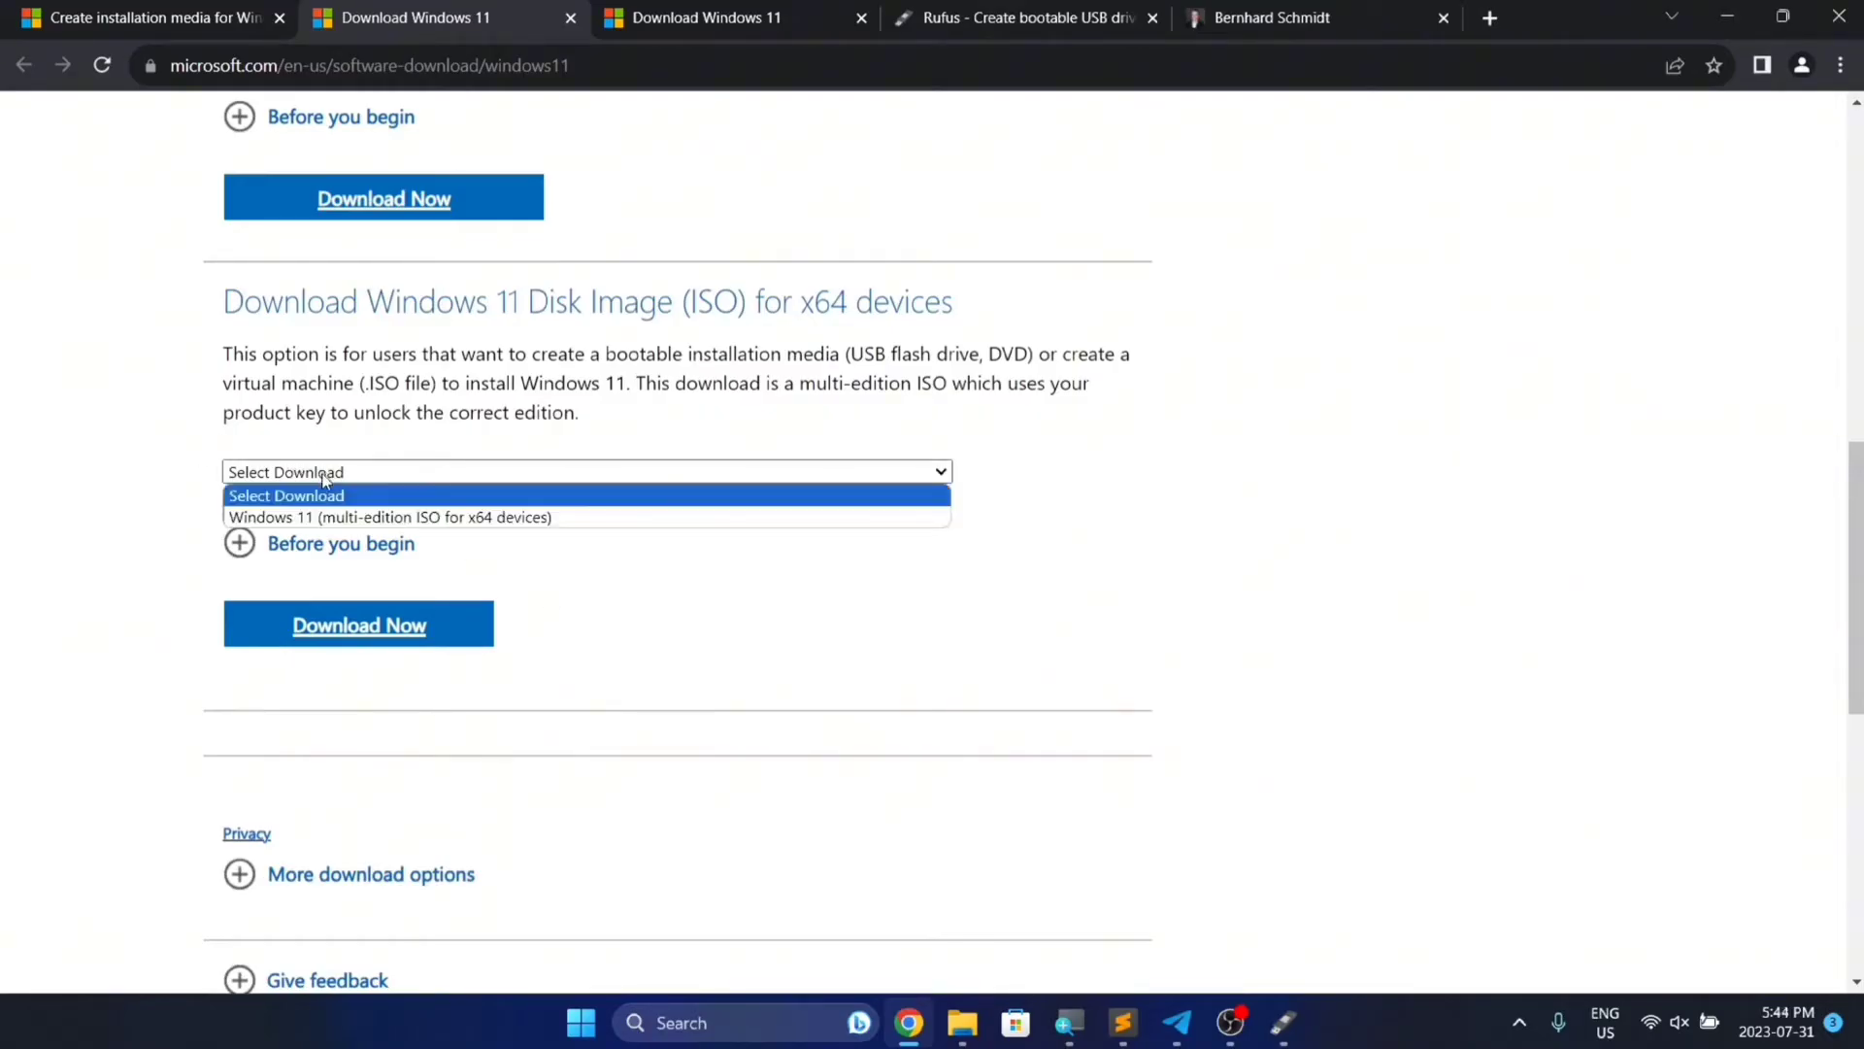
click(351, 521)
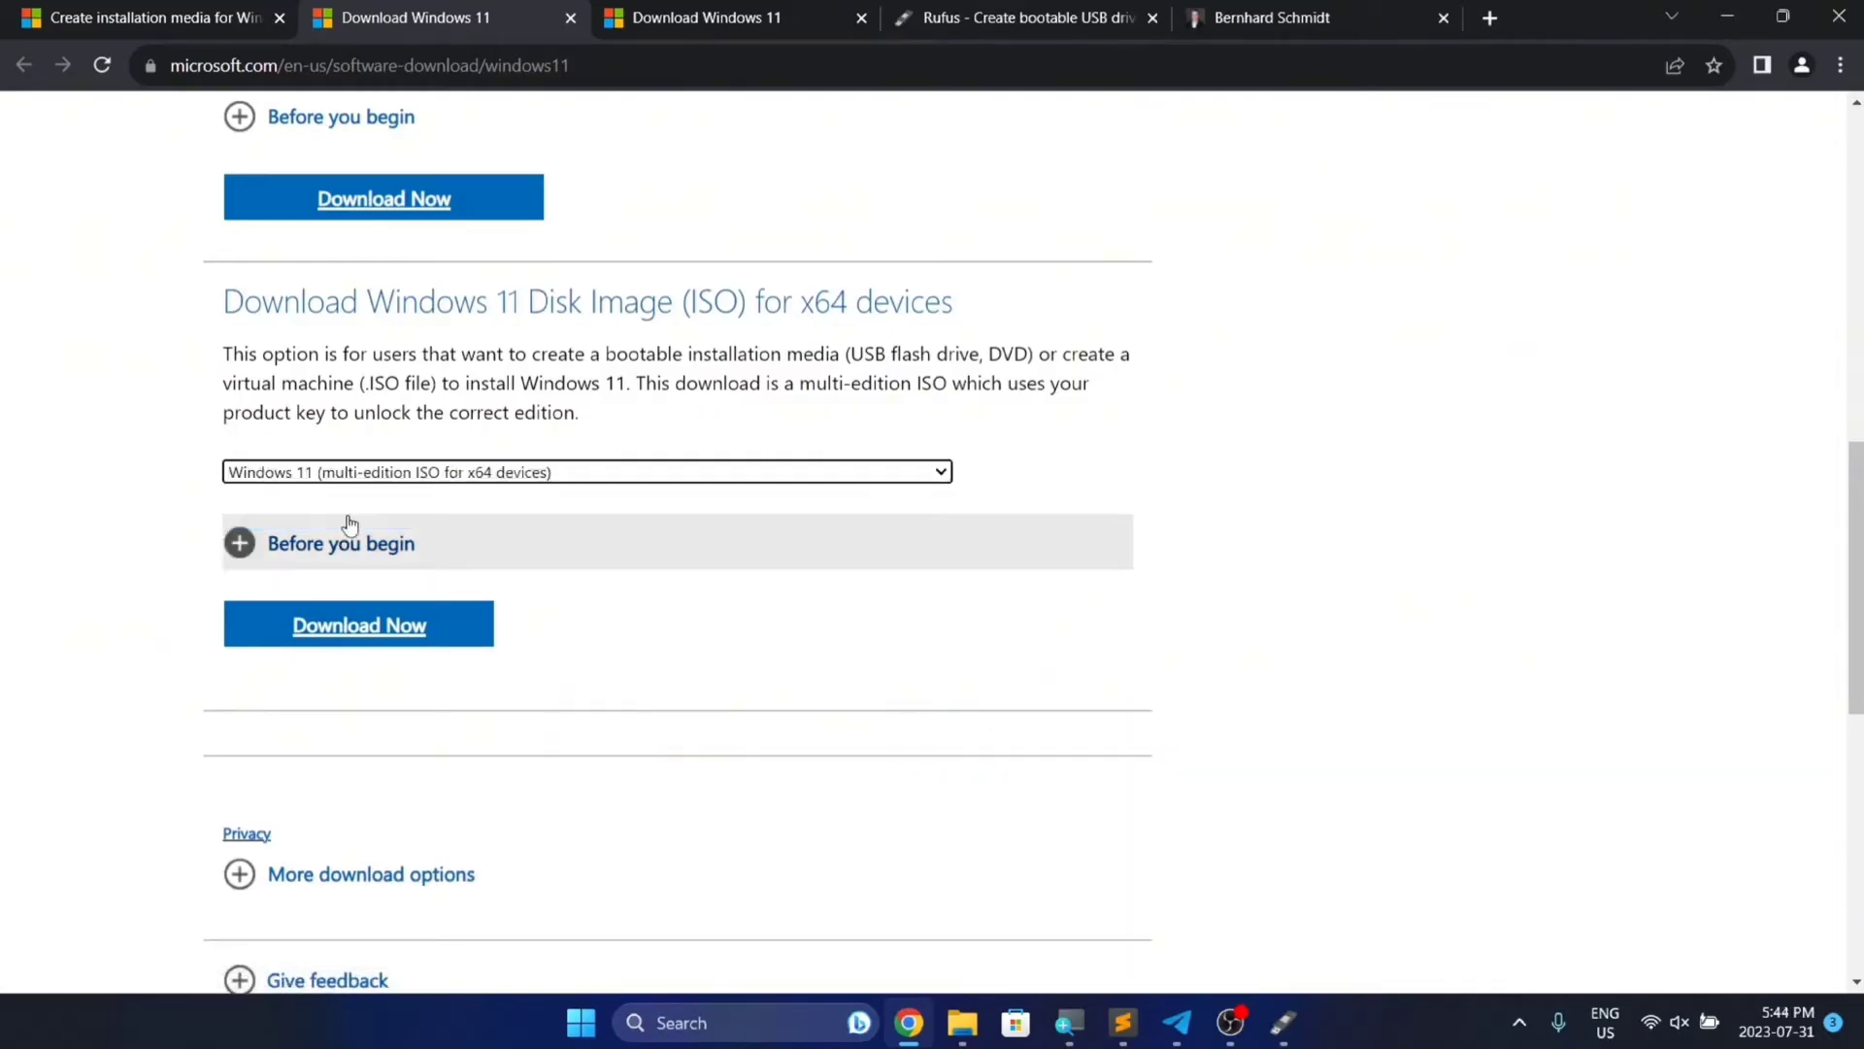
click(378, 626)
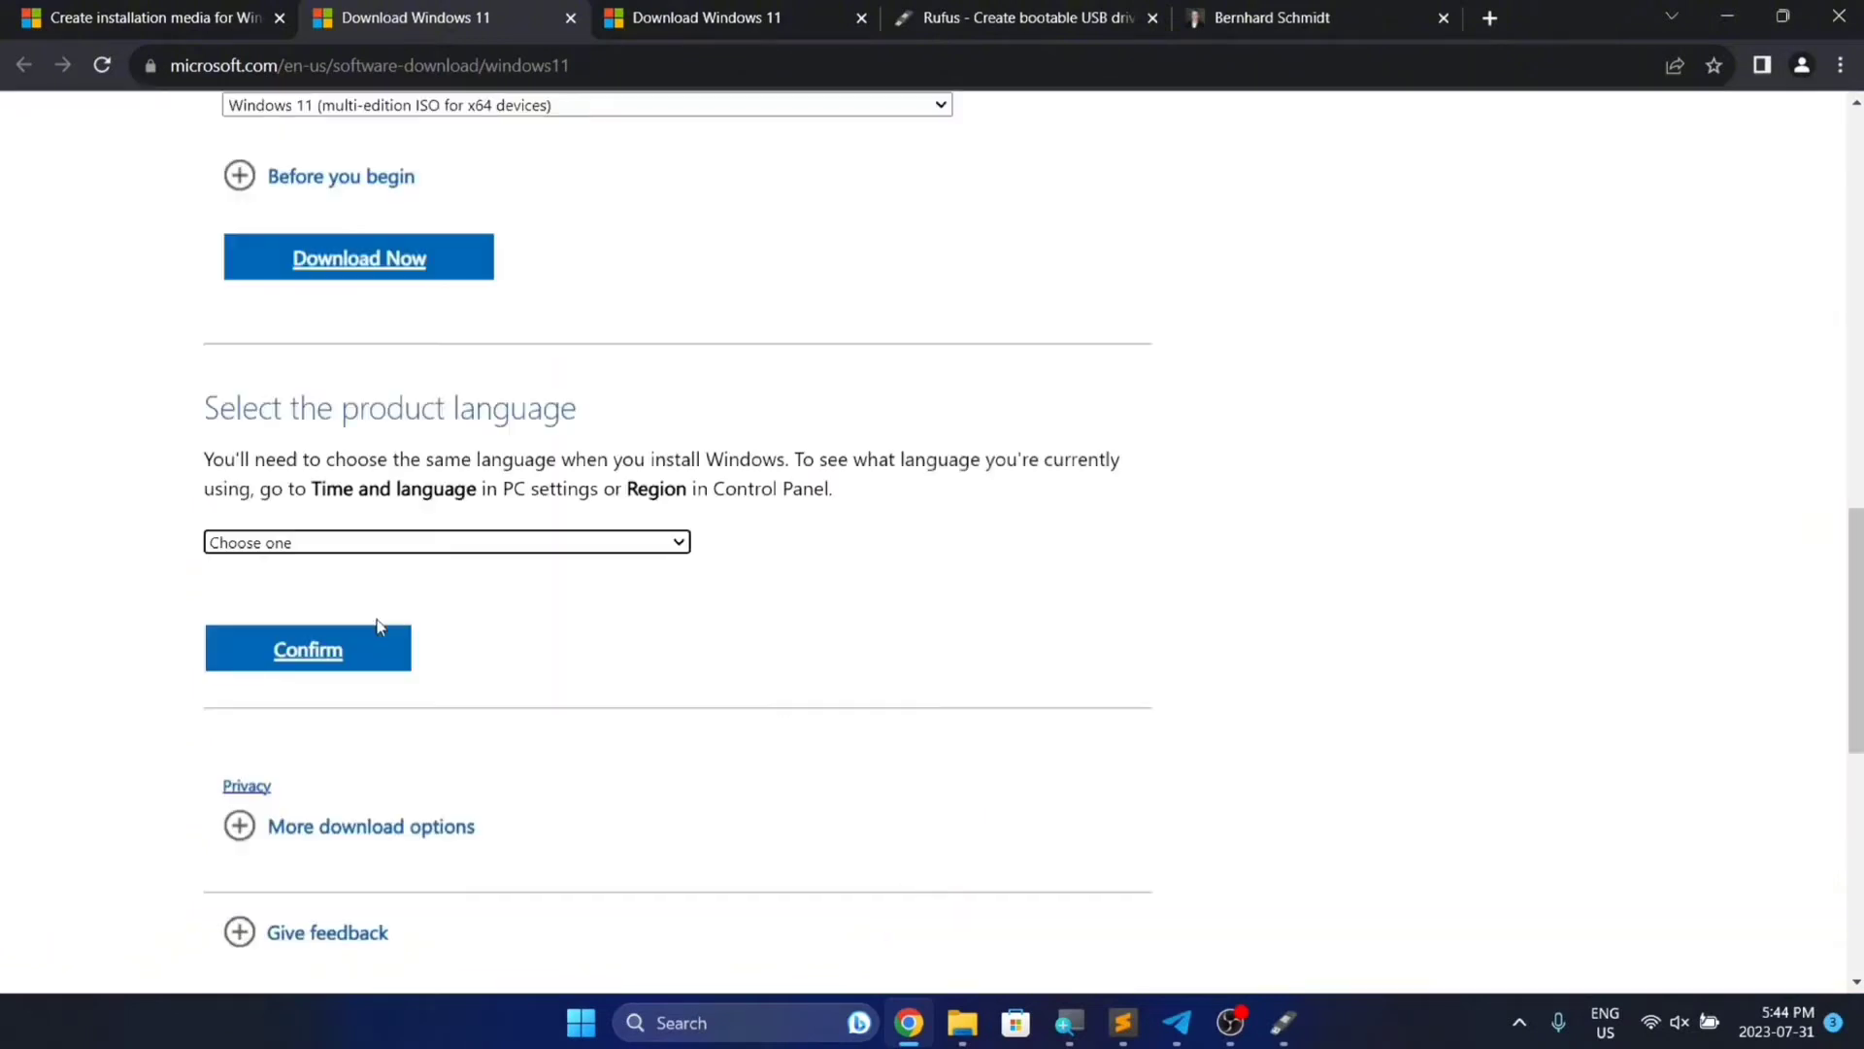
Choose English (United States), start the 64-bit ISO download, and set it to open when done
click(392, 542)
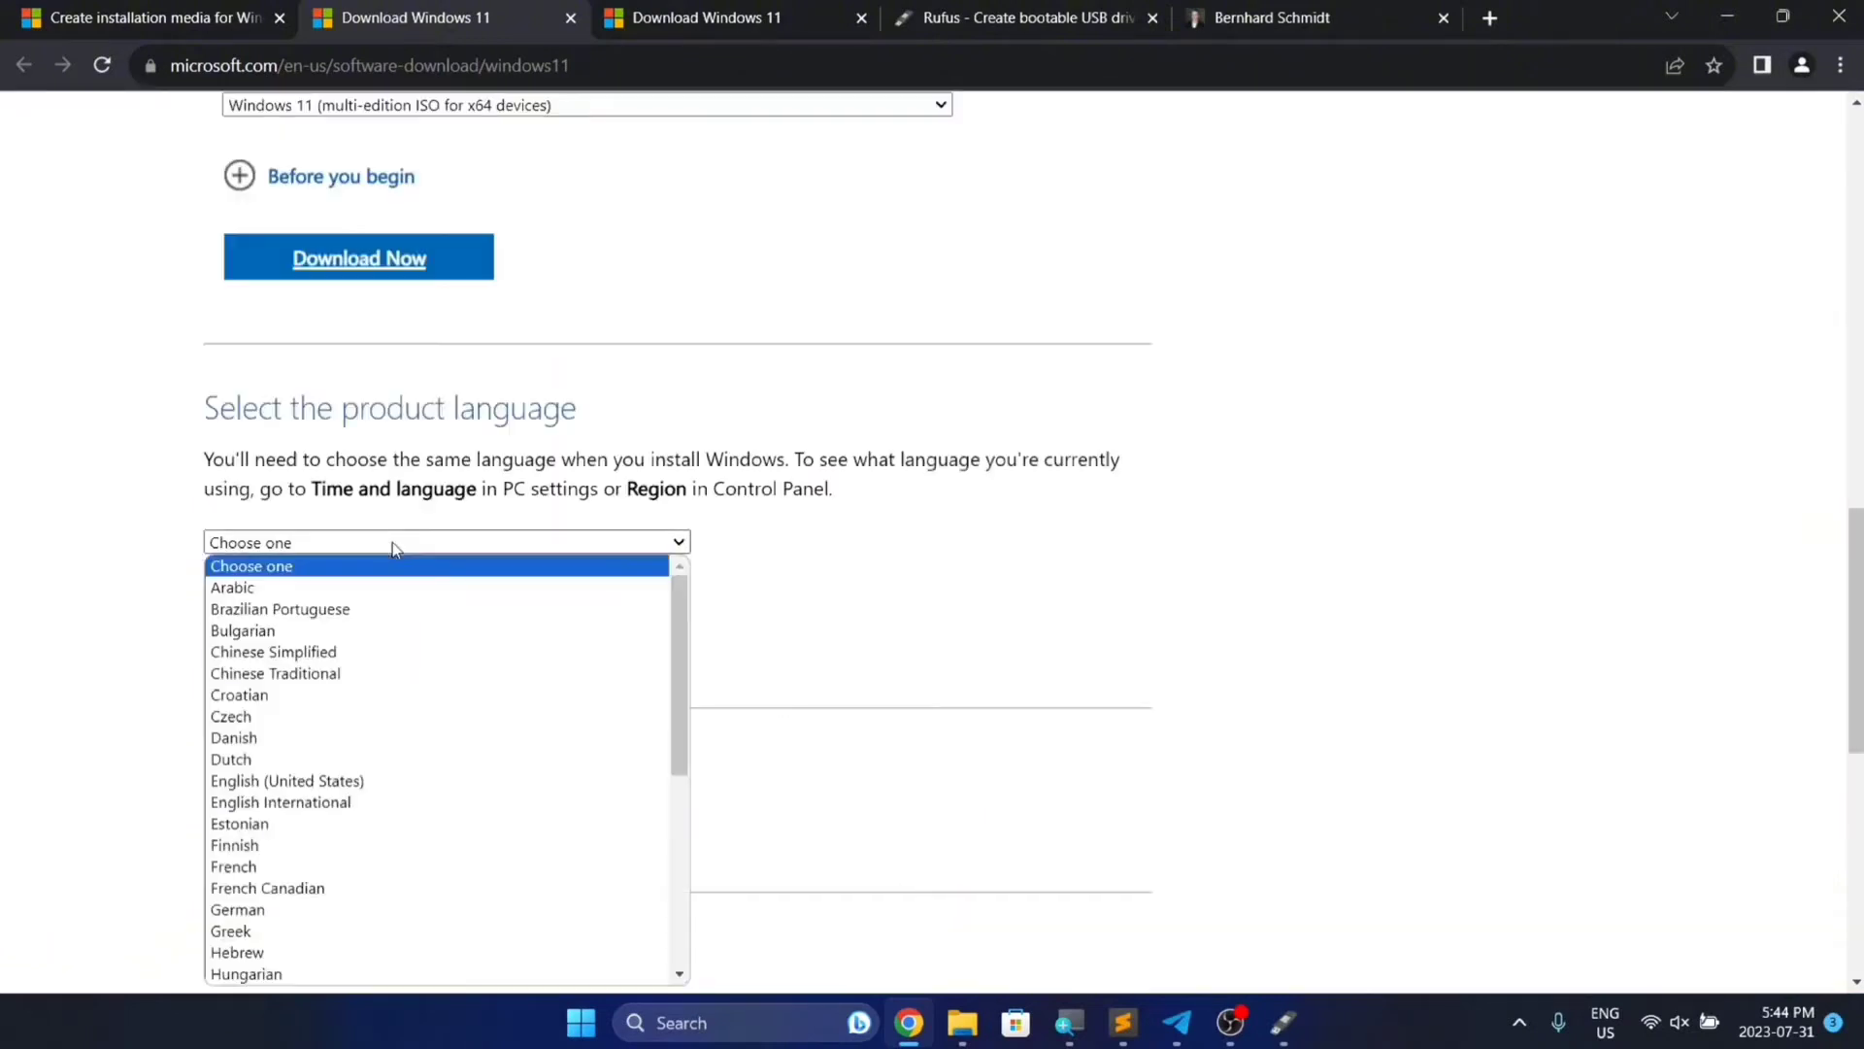
click(389, 783)
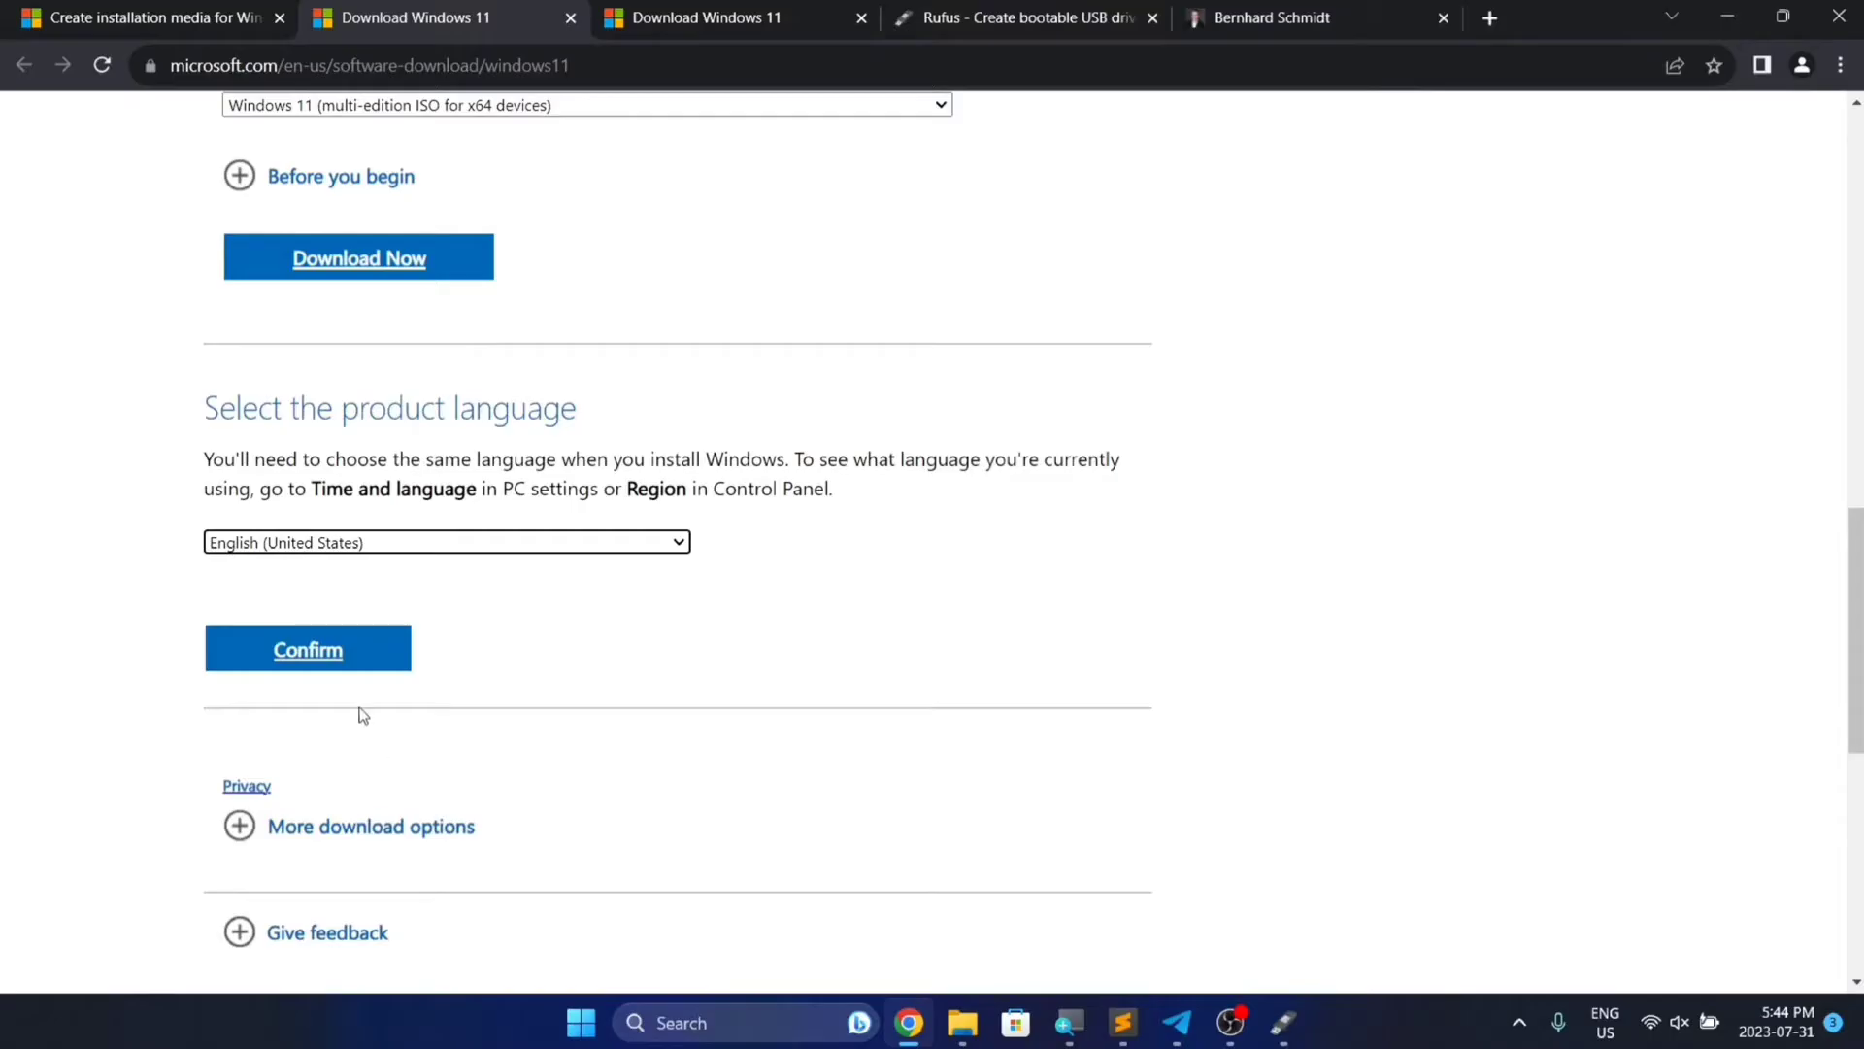
click(341, 652)
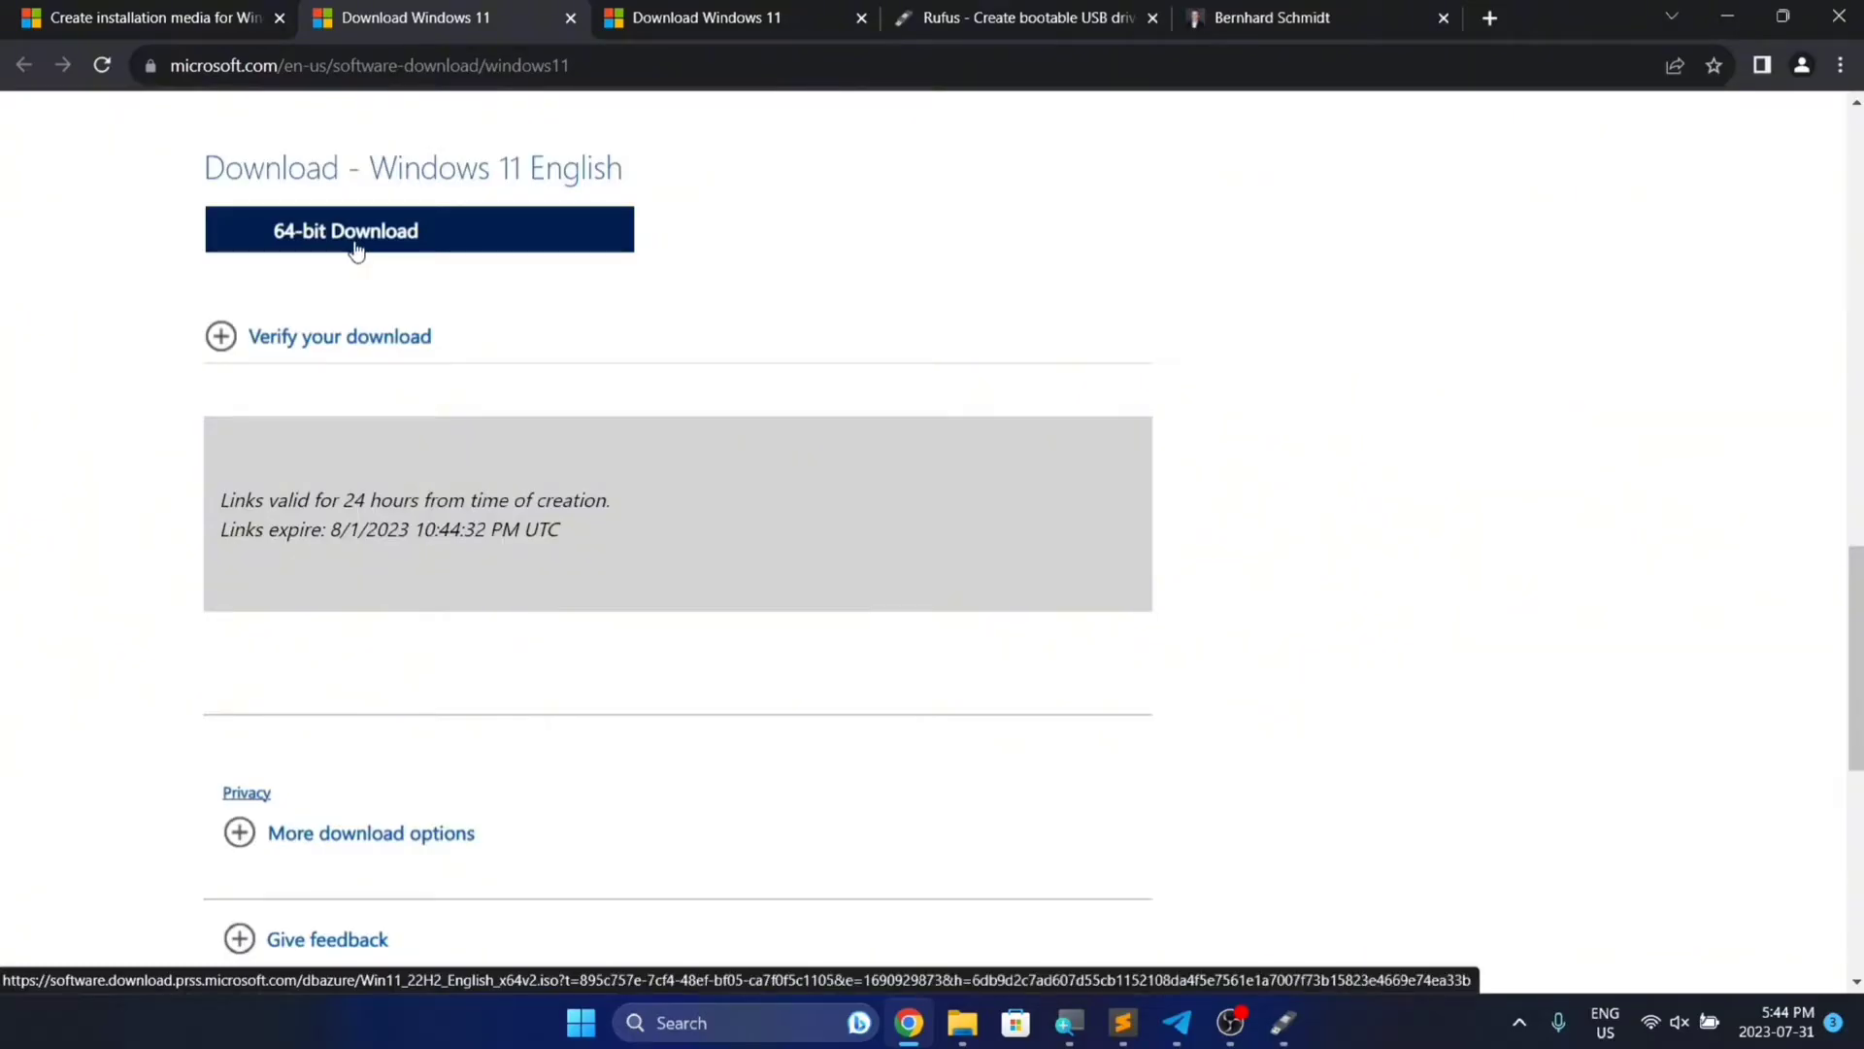
click(356, 250)
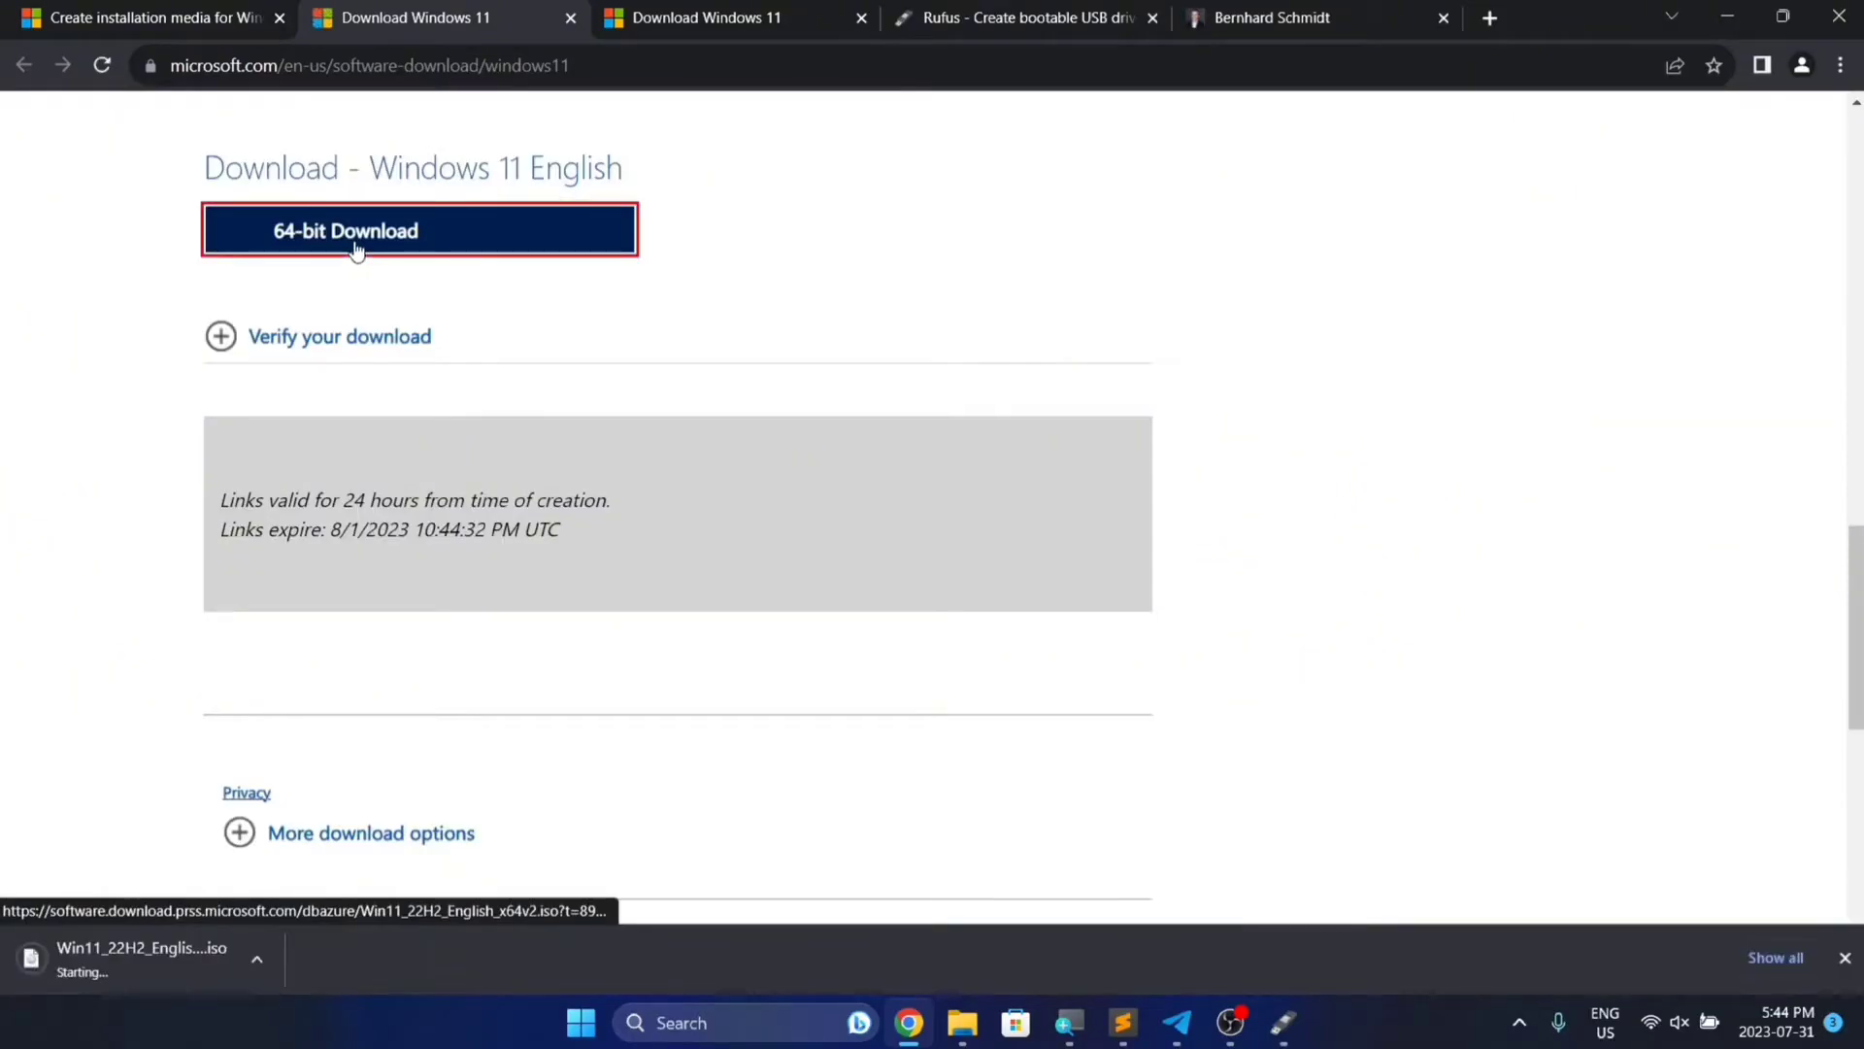
click(253, 971)
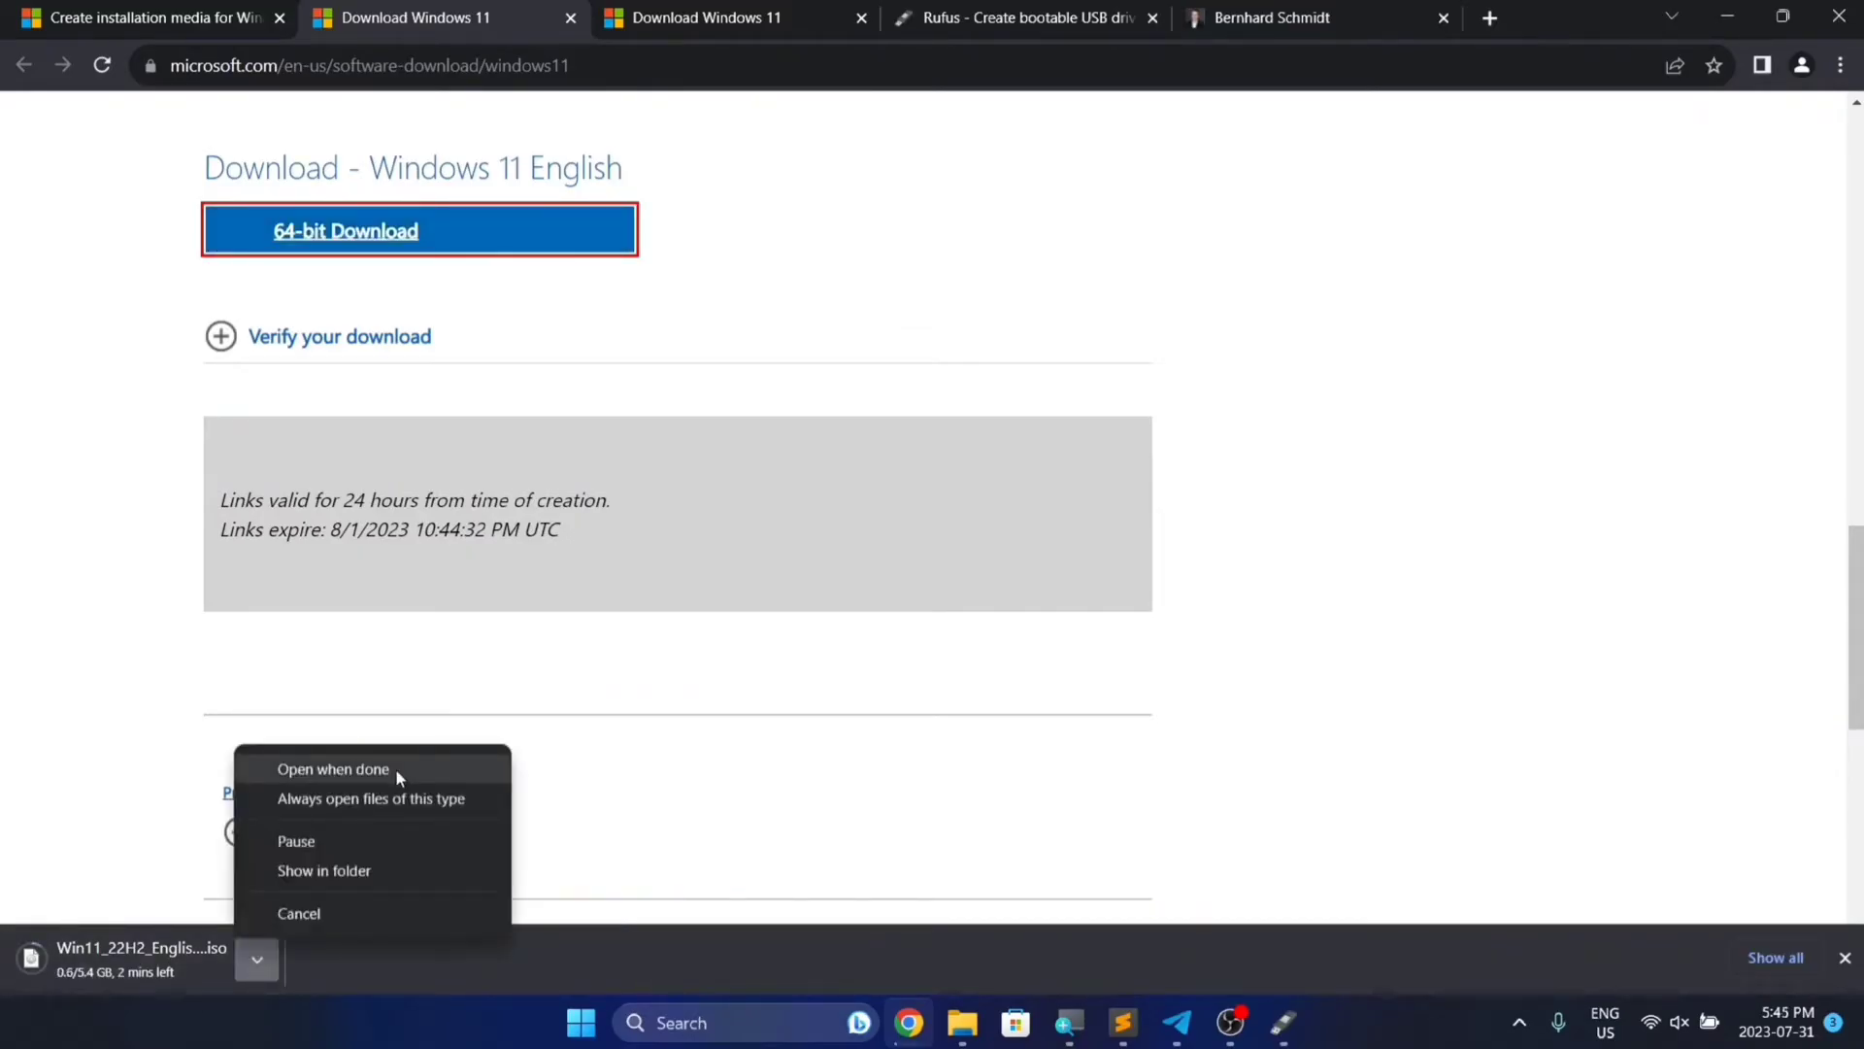
click(394, 767)
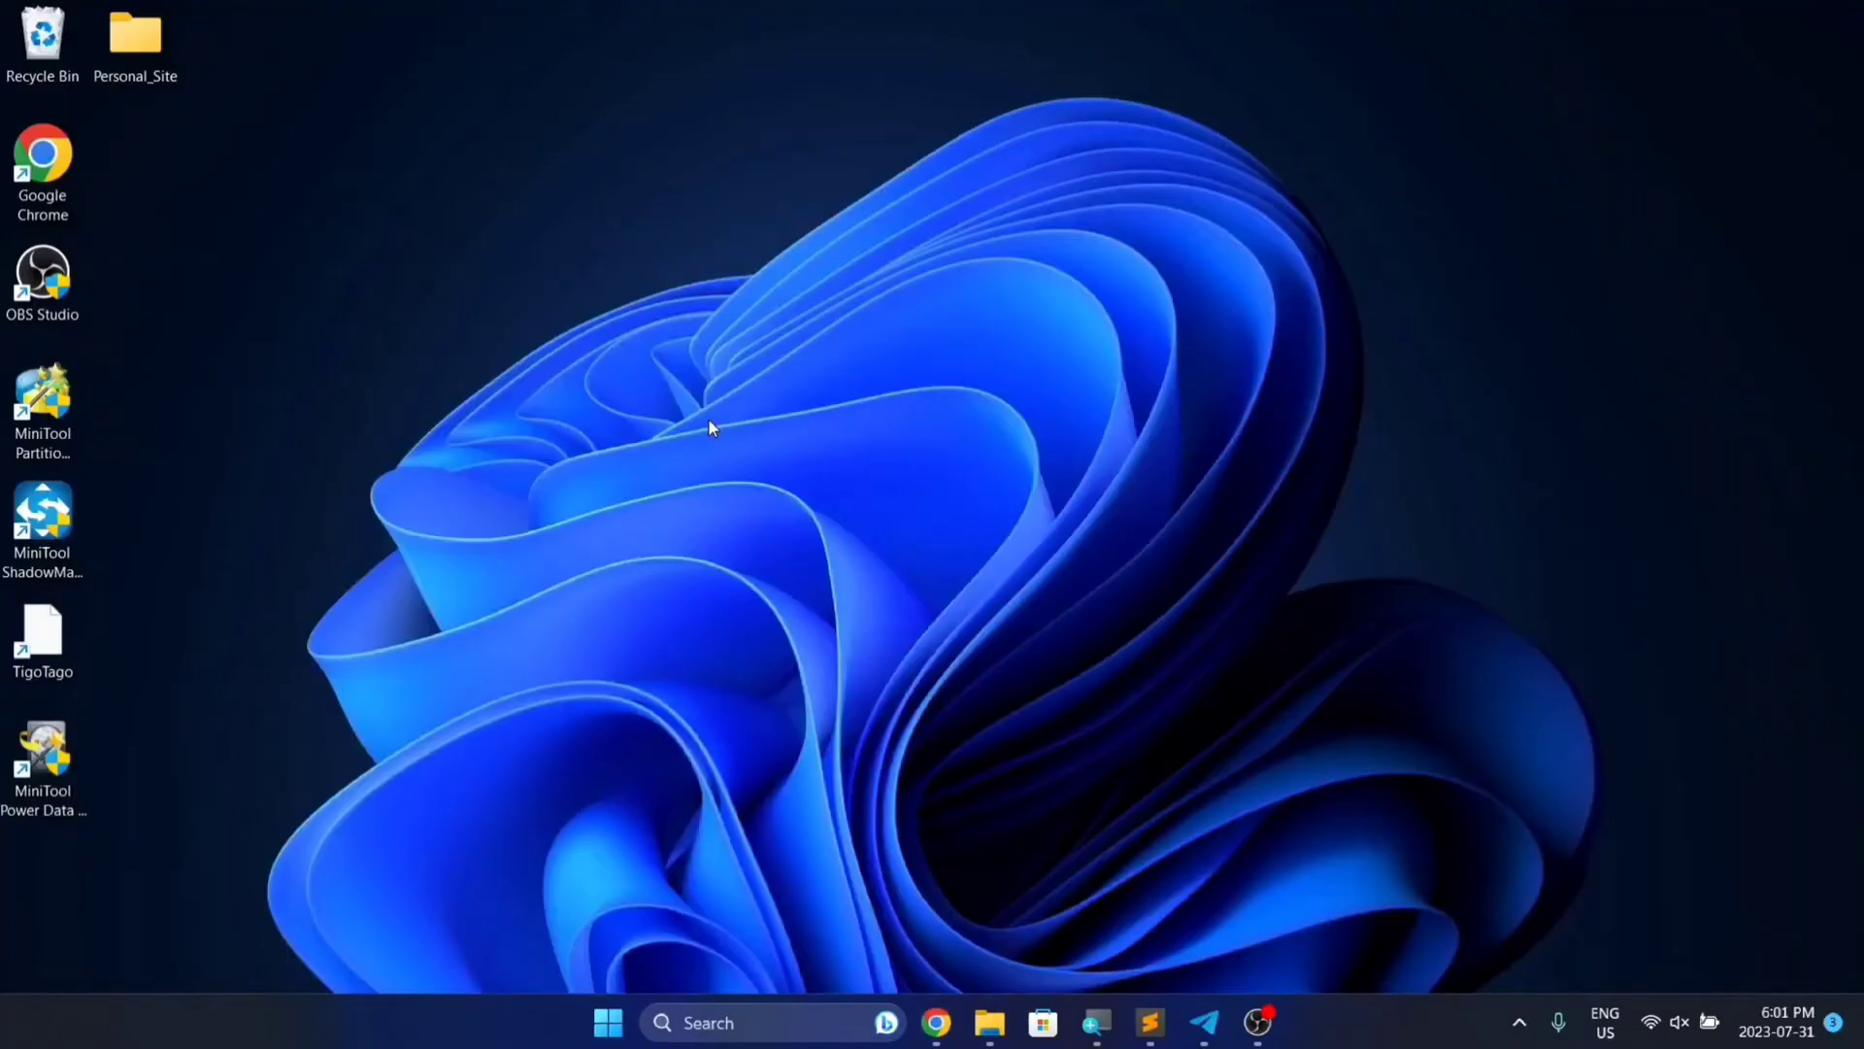
Run rufus-4.2p.exe from the Downloads folder, then close File Explorer
key(super+e)
click(824, 333)
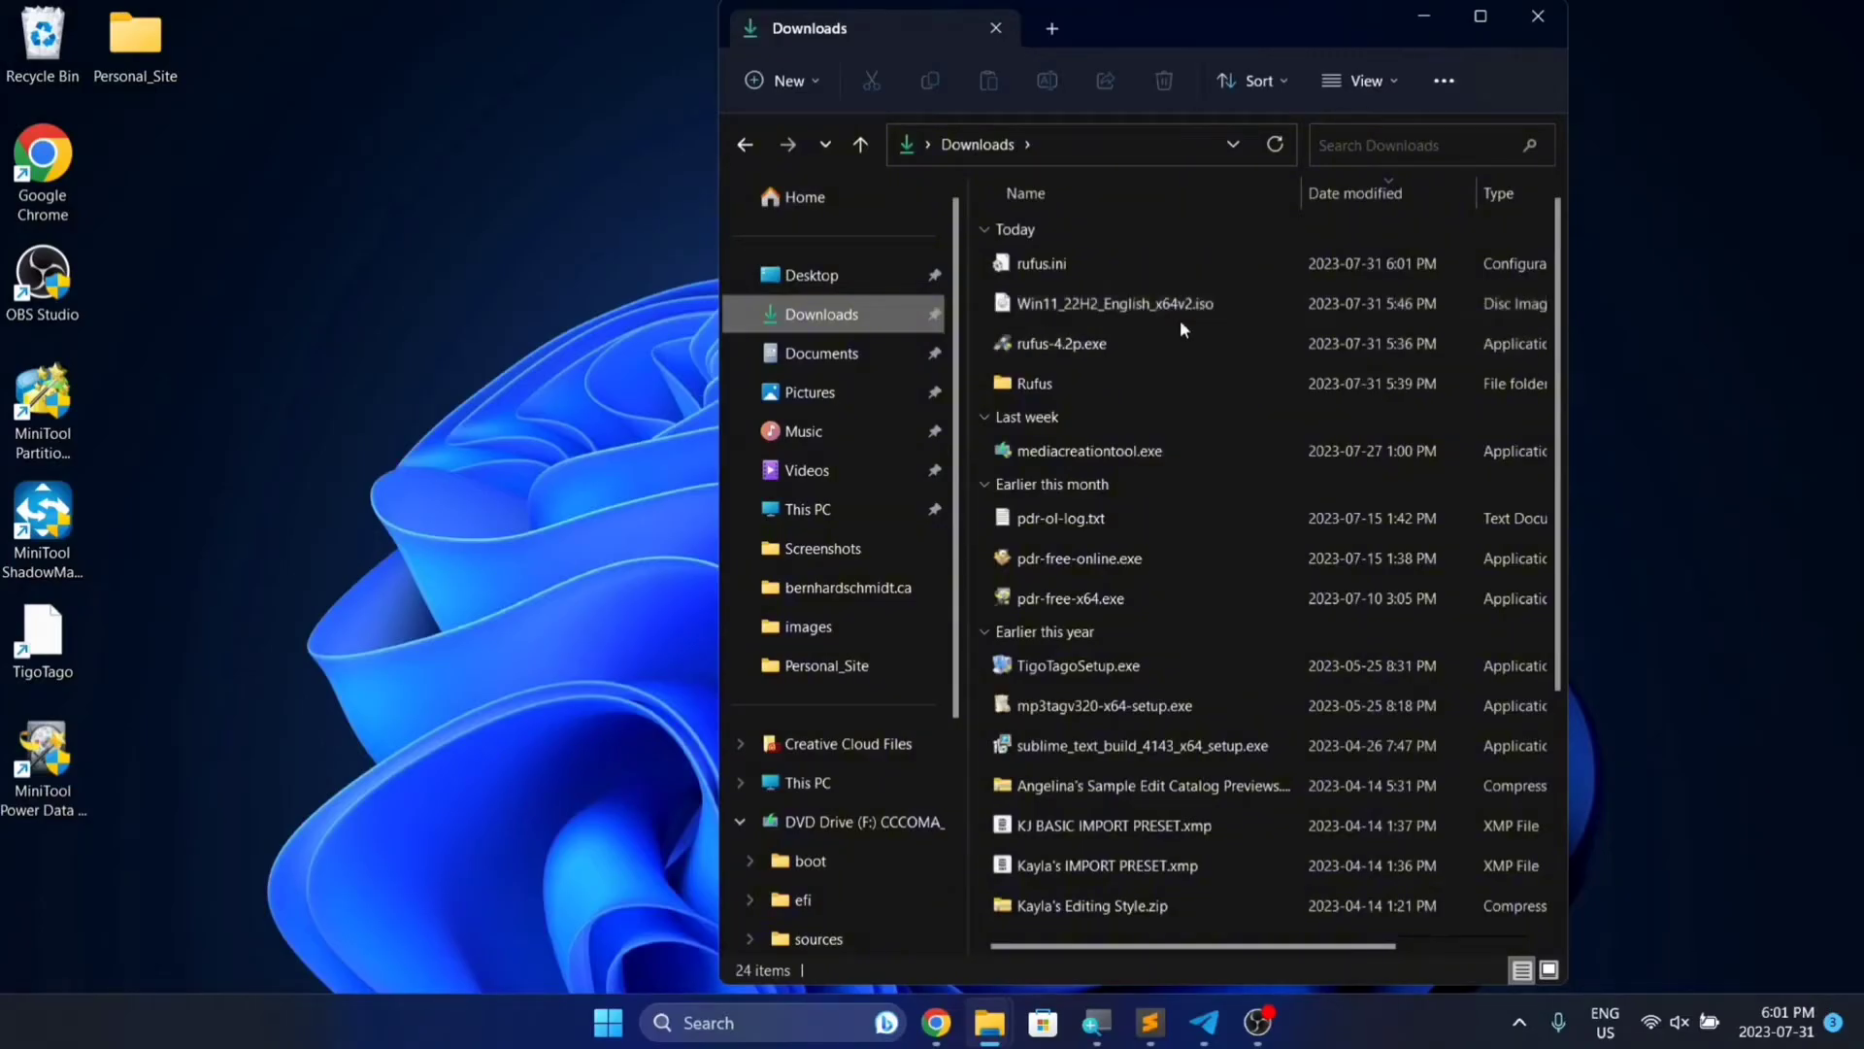
double_click(1128, 347)
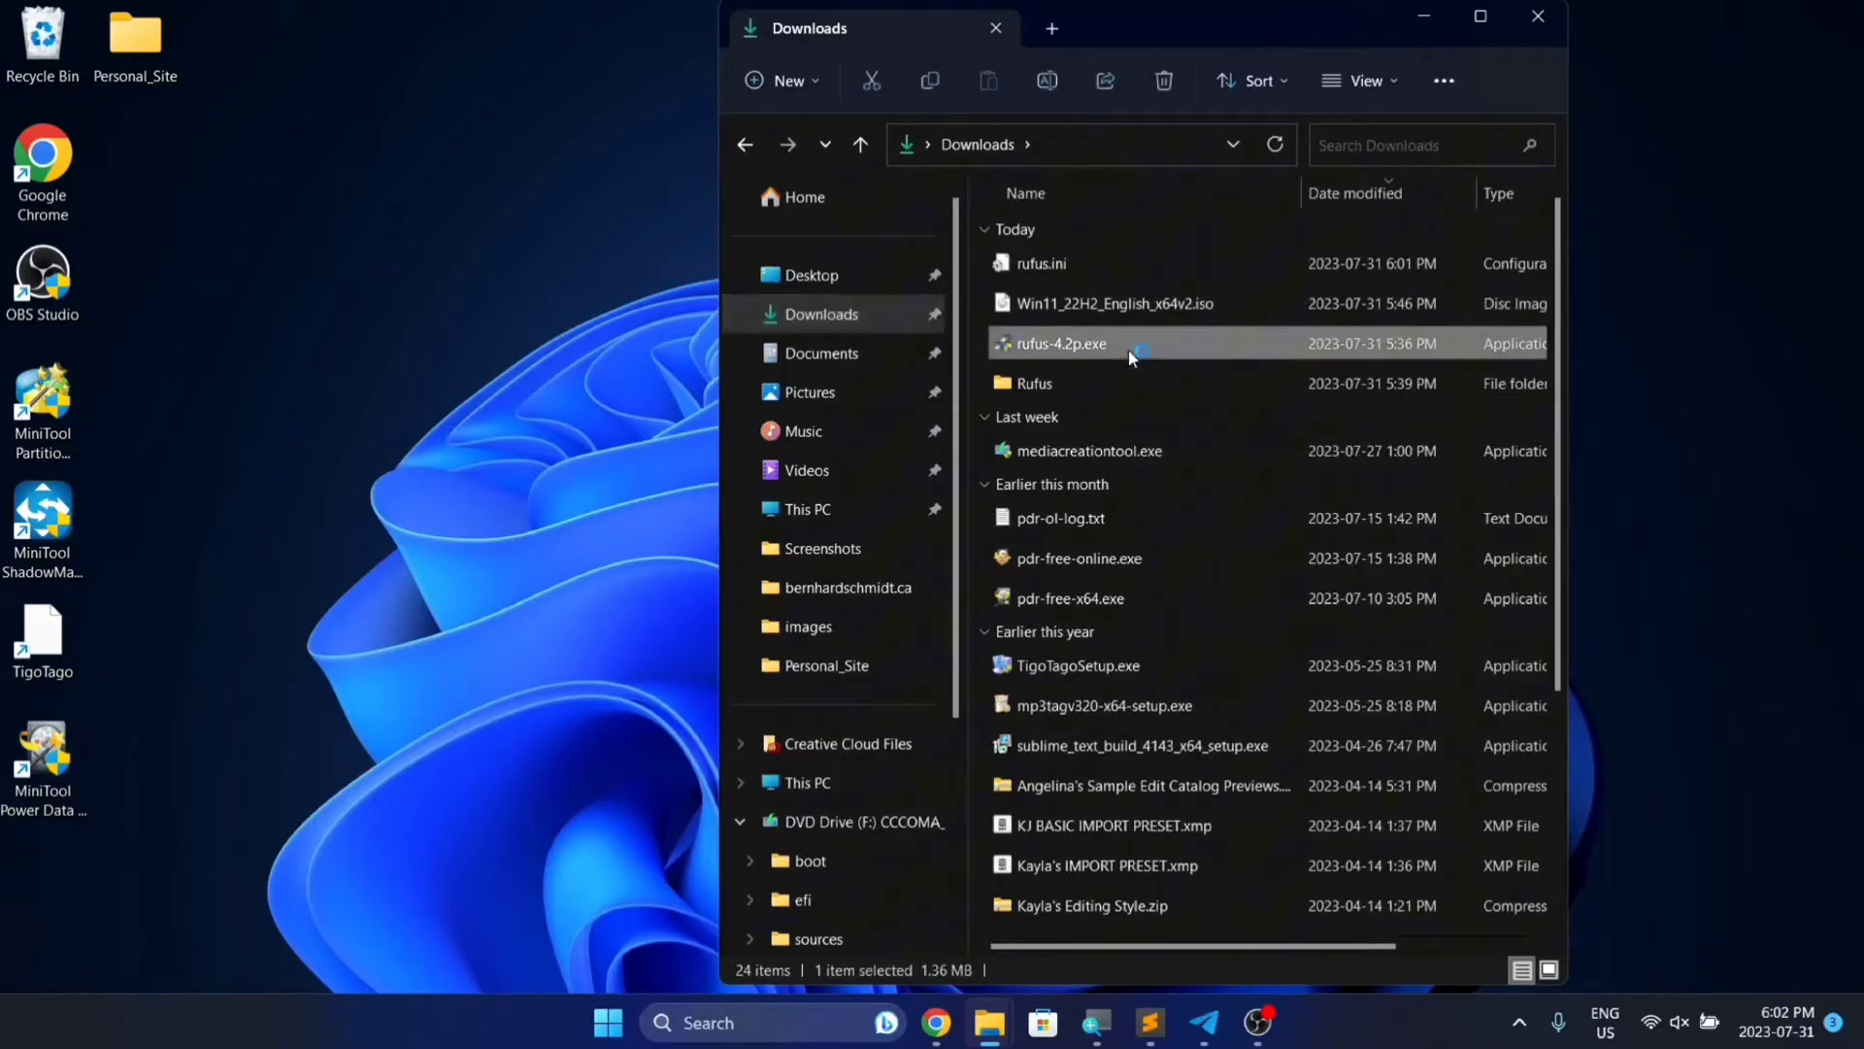
click(1536, 18)
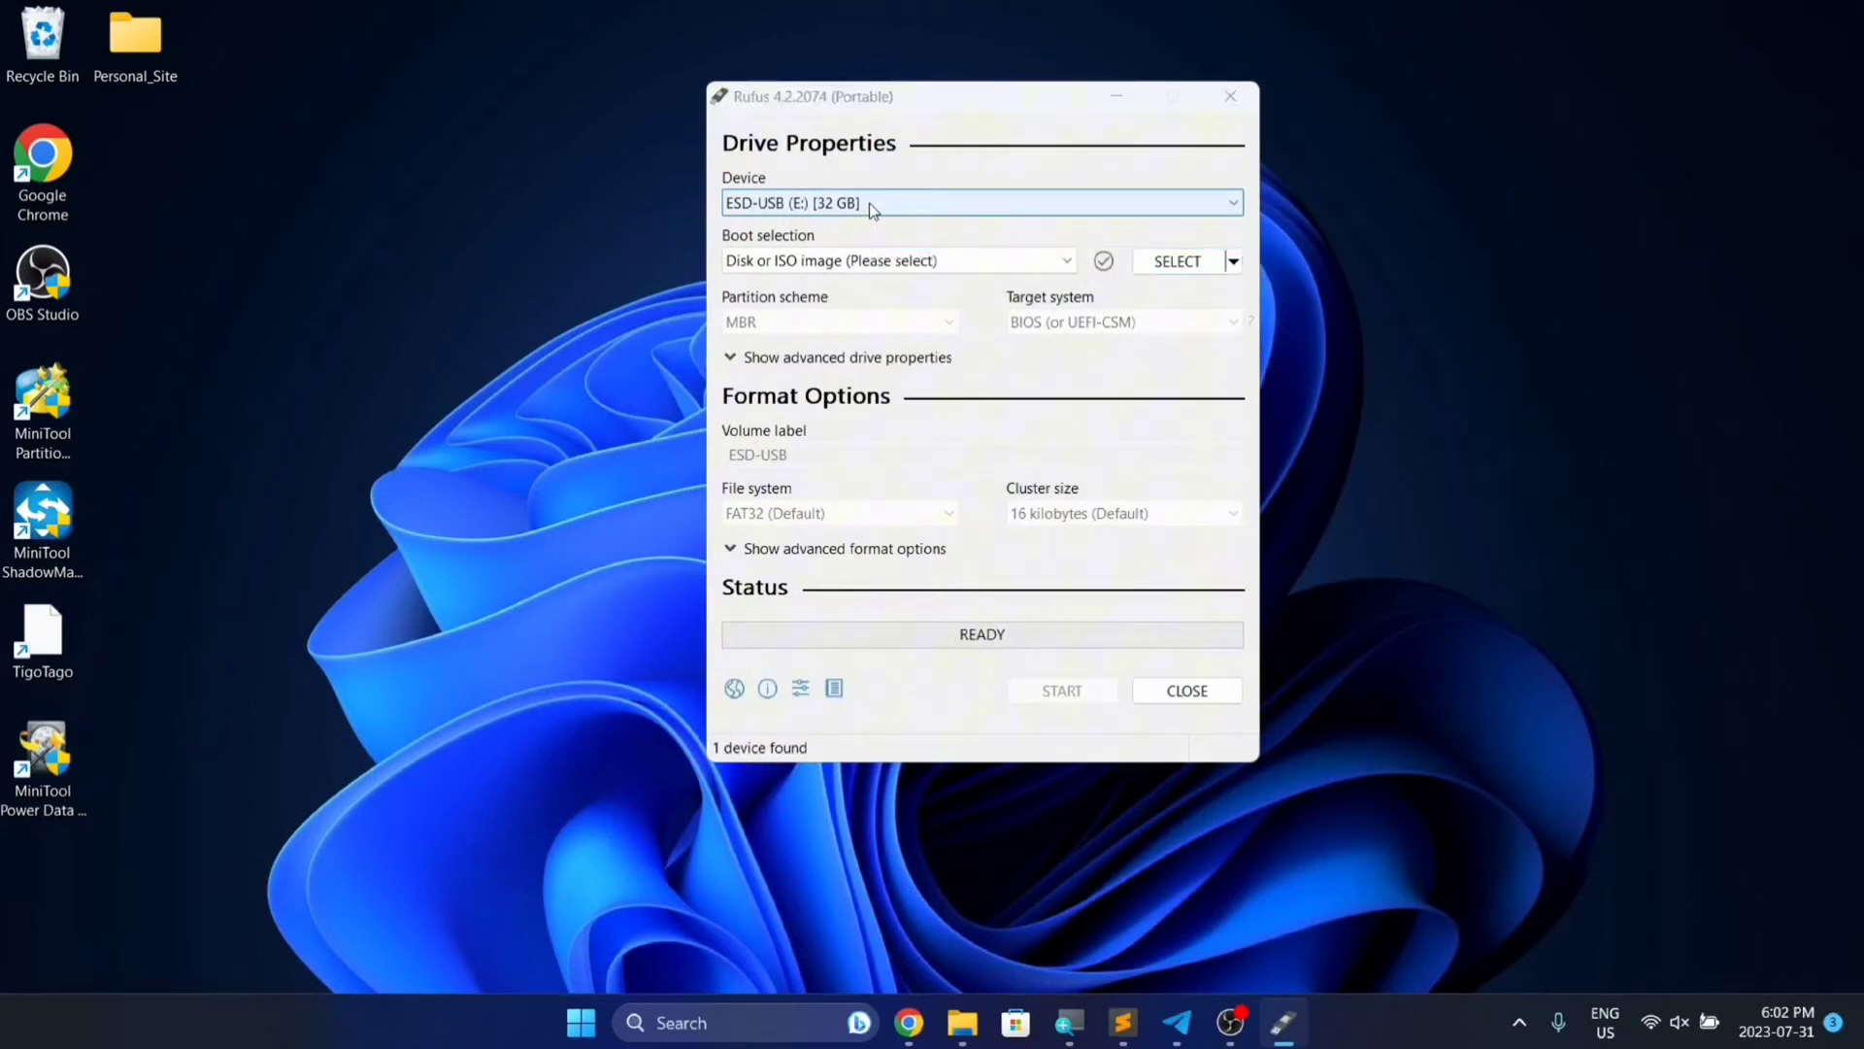
key(super+e)
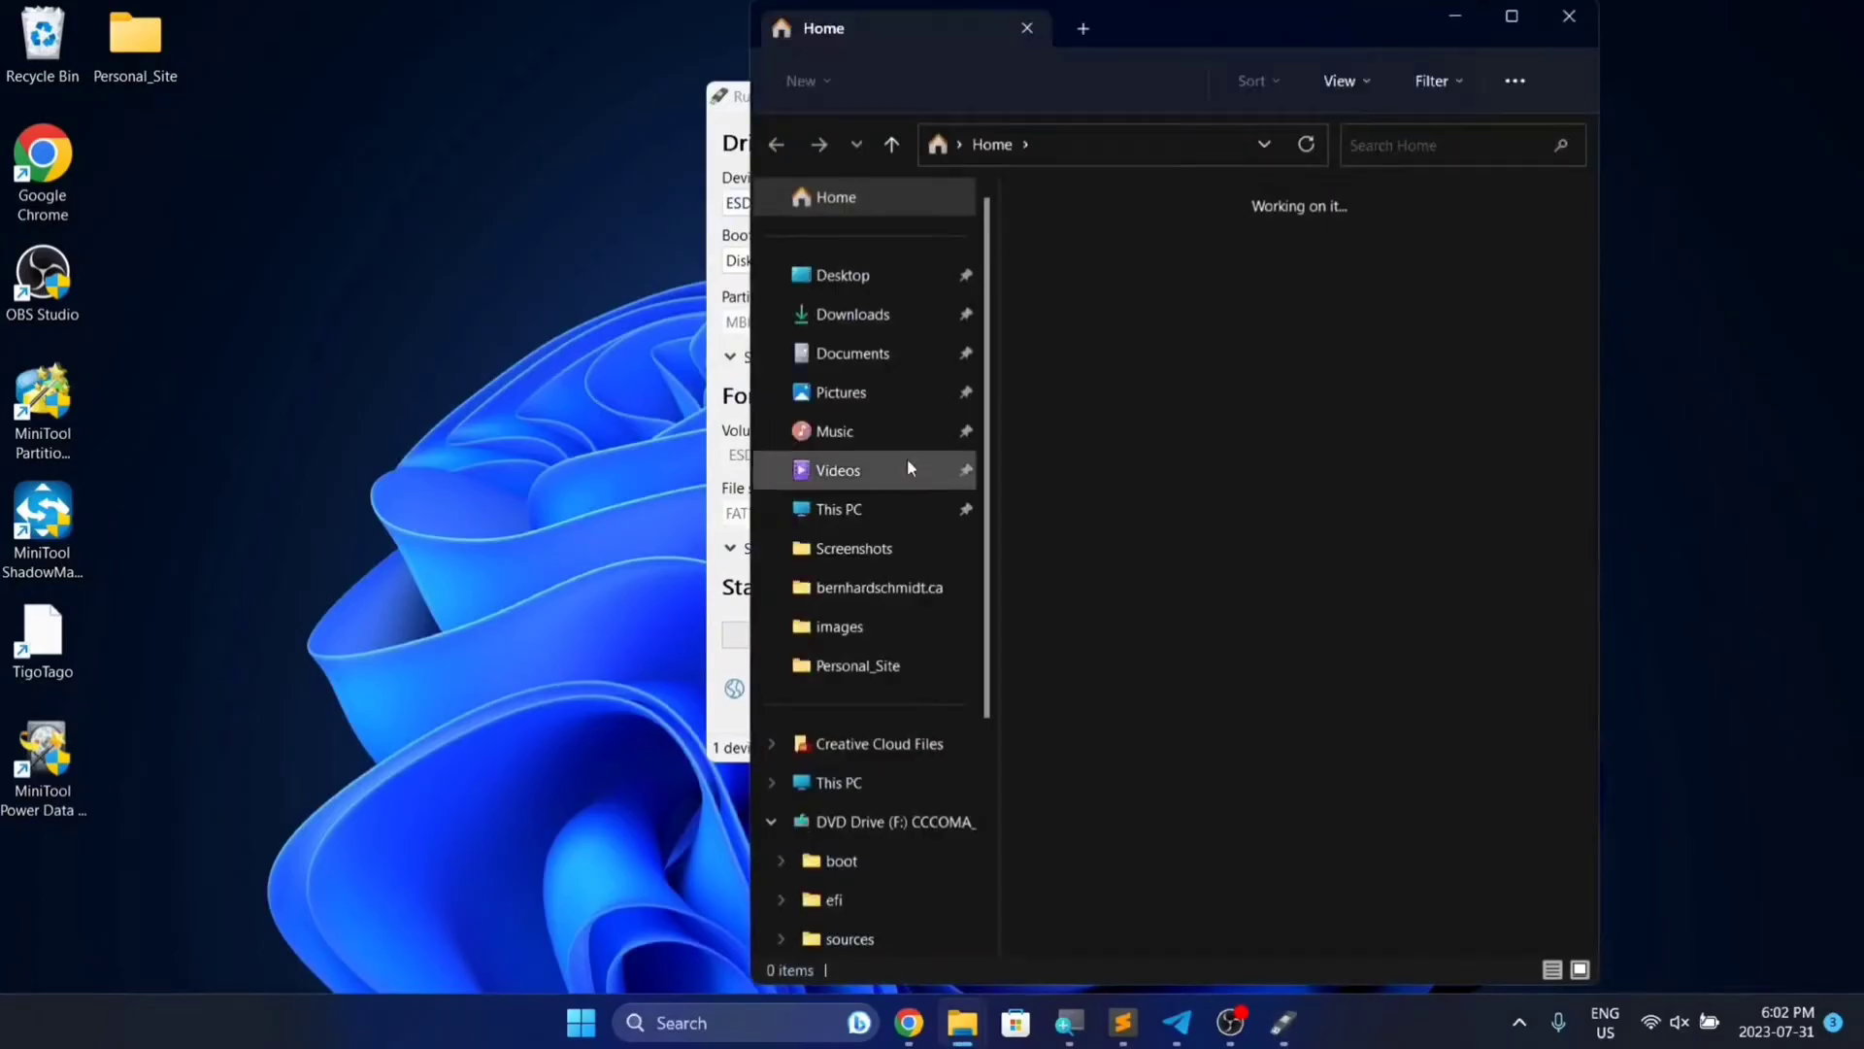
click(886, 511)
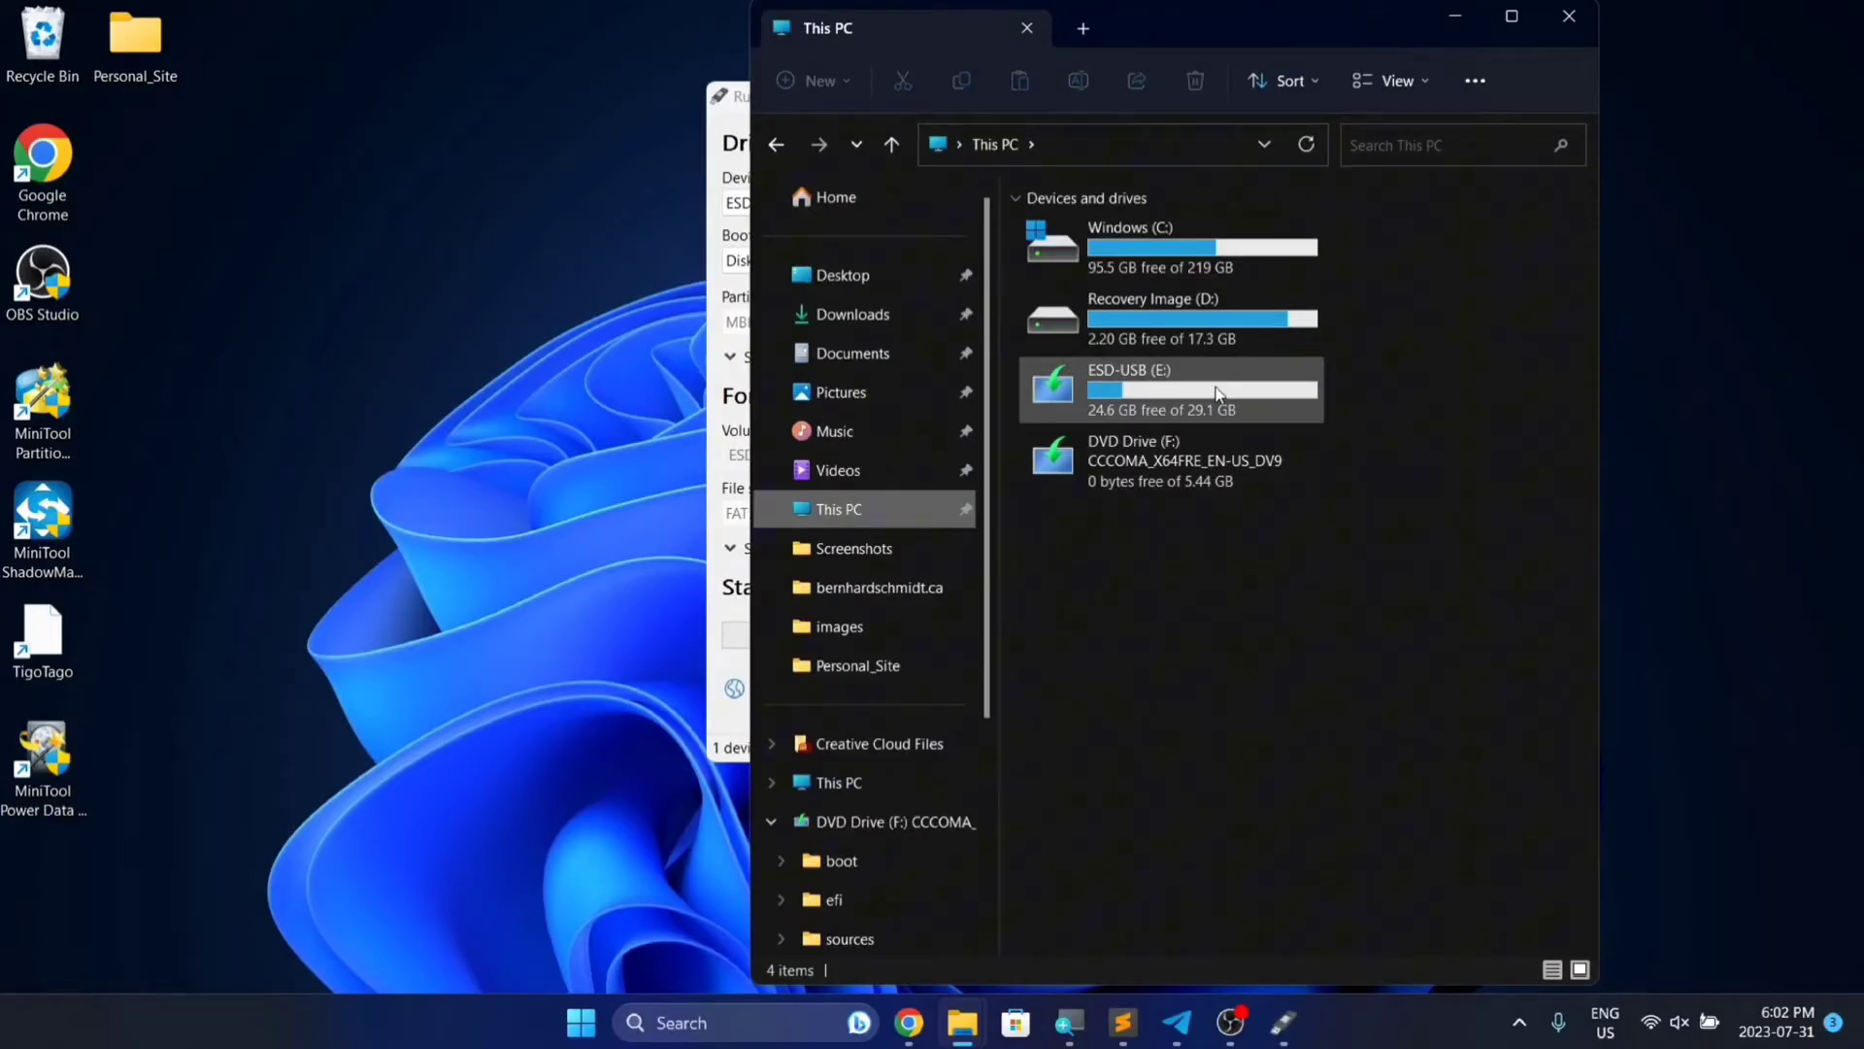
click(1567, 17)
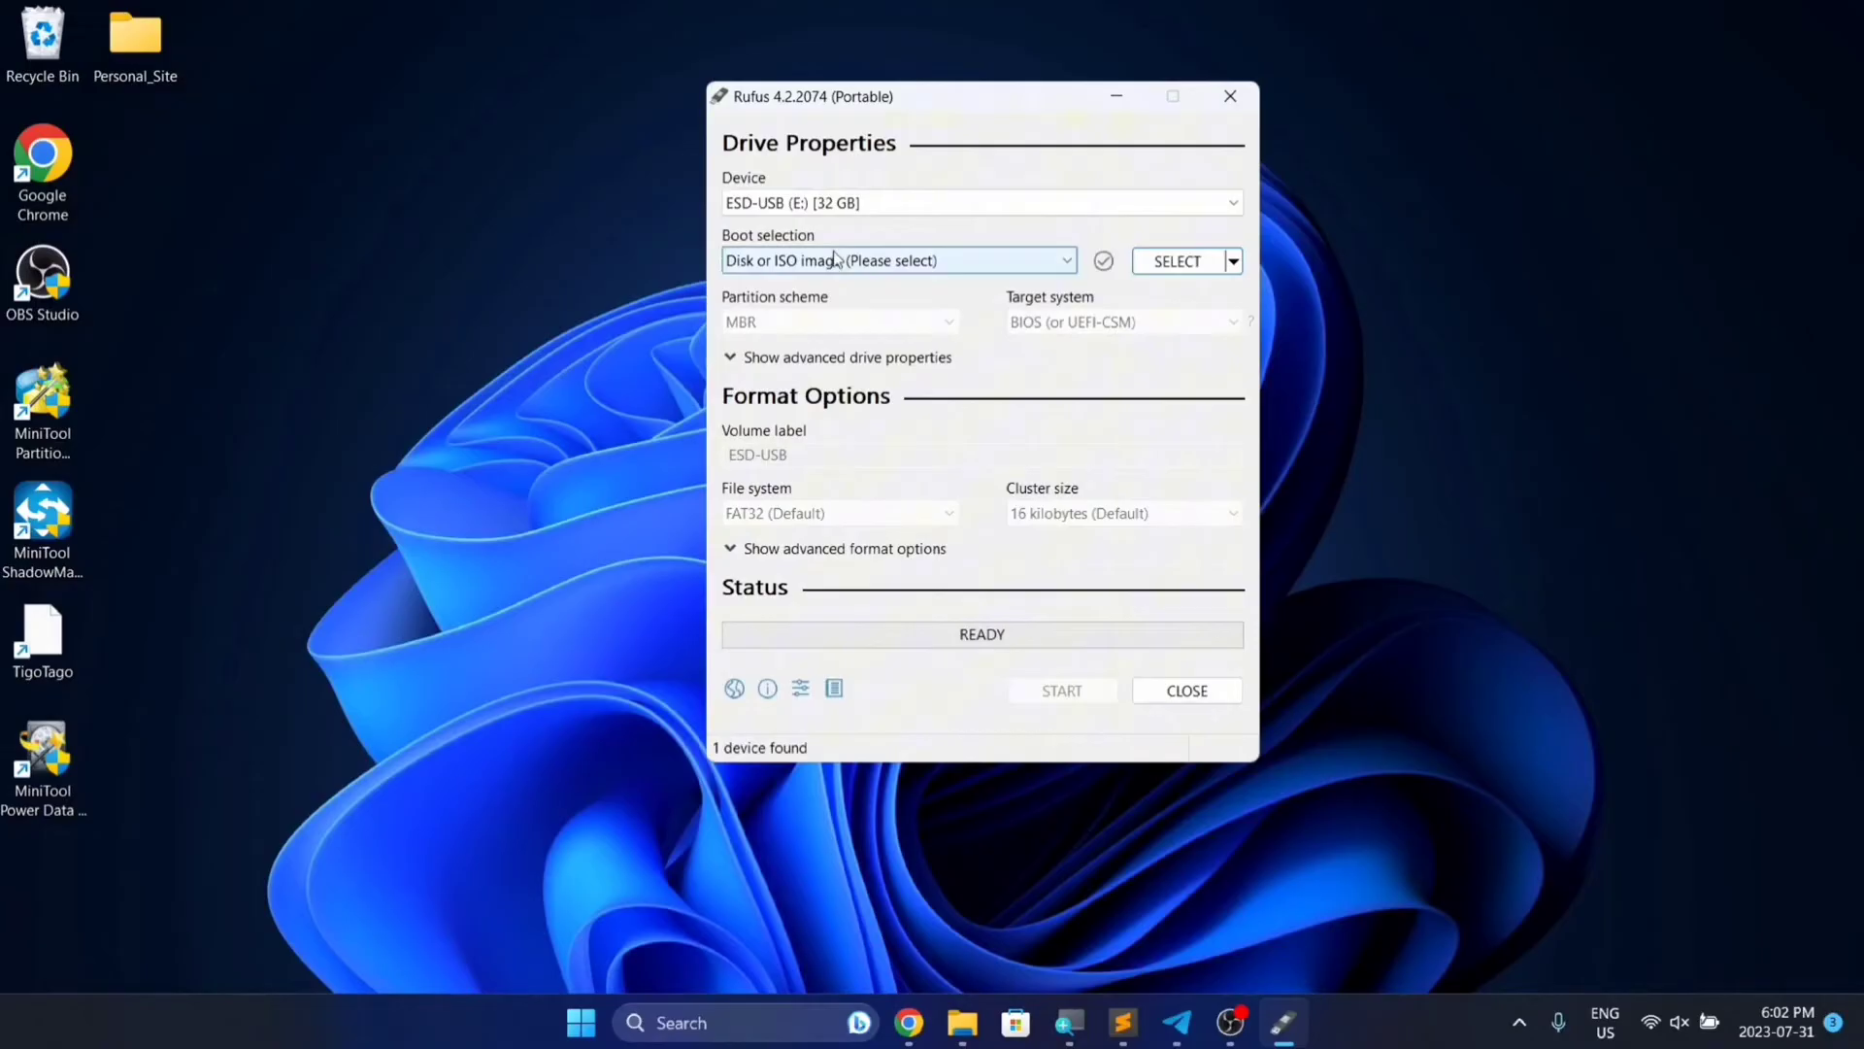
Keep boot selection on 'Disk or ISO image' and load Win11_22H2_English_x64v2.iso from Downloads
click(928, 263)
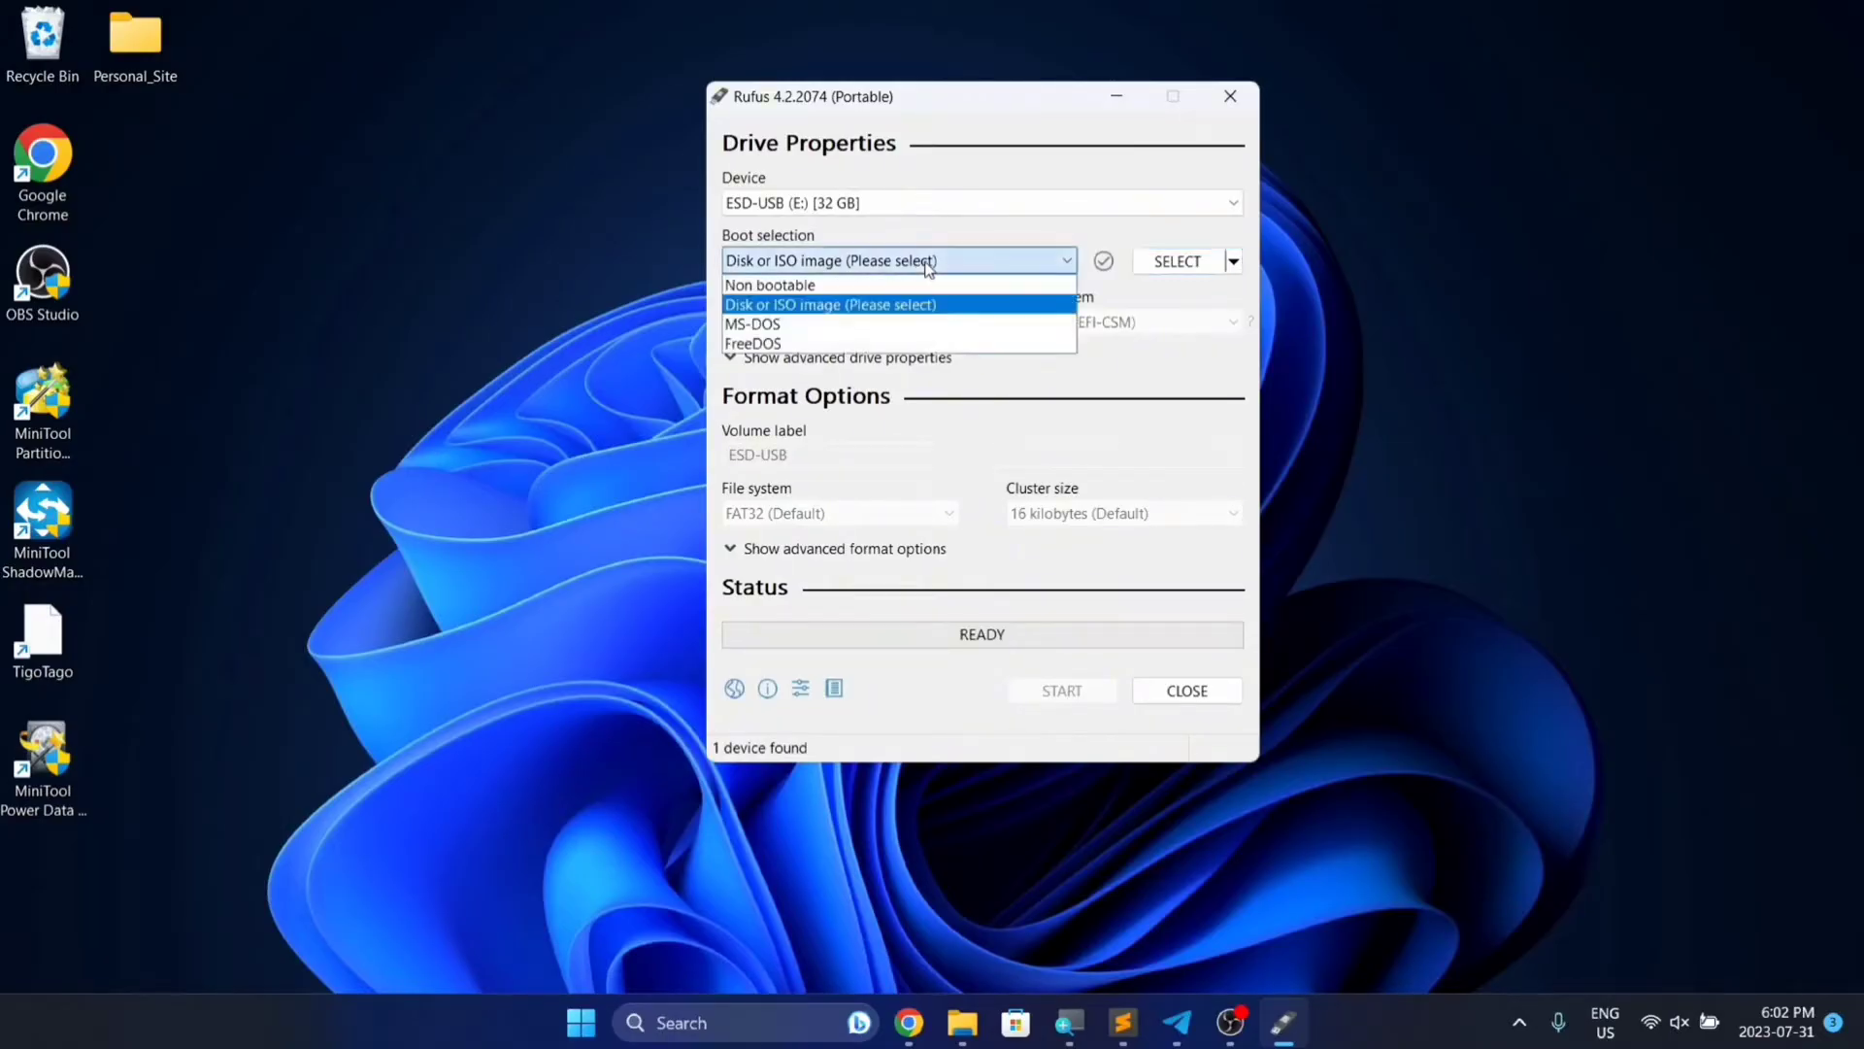
click(851, 307)
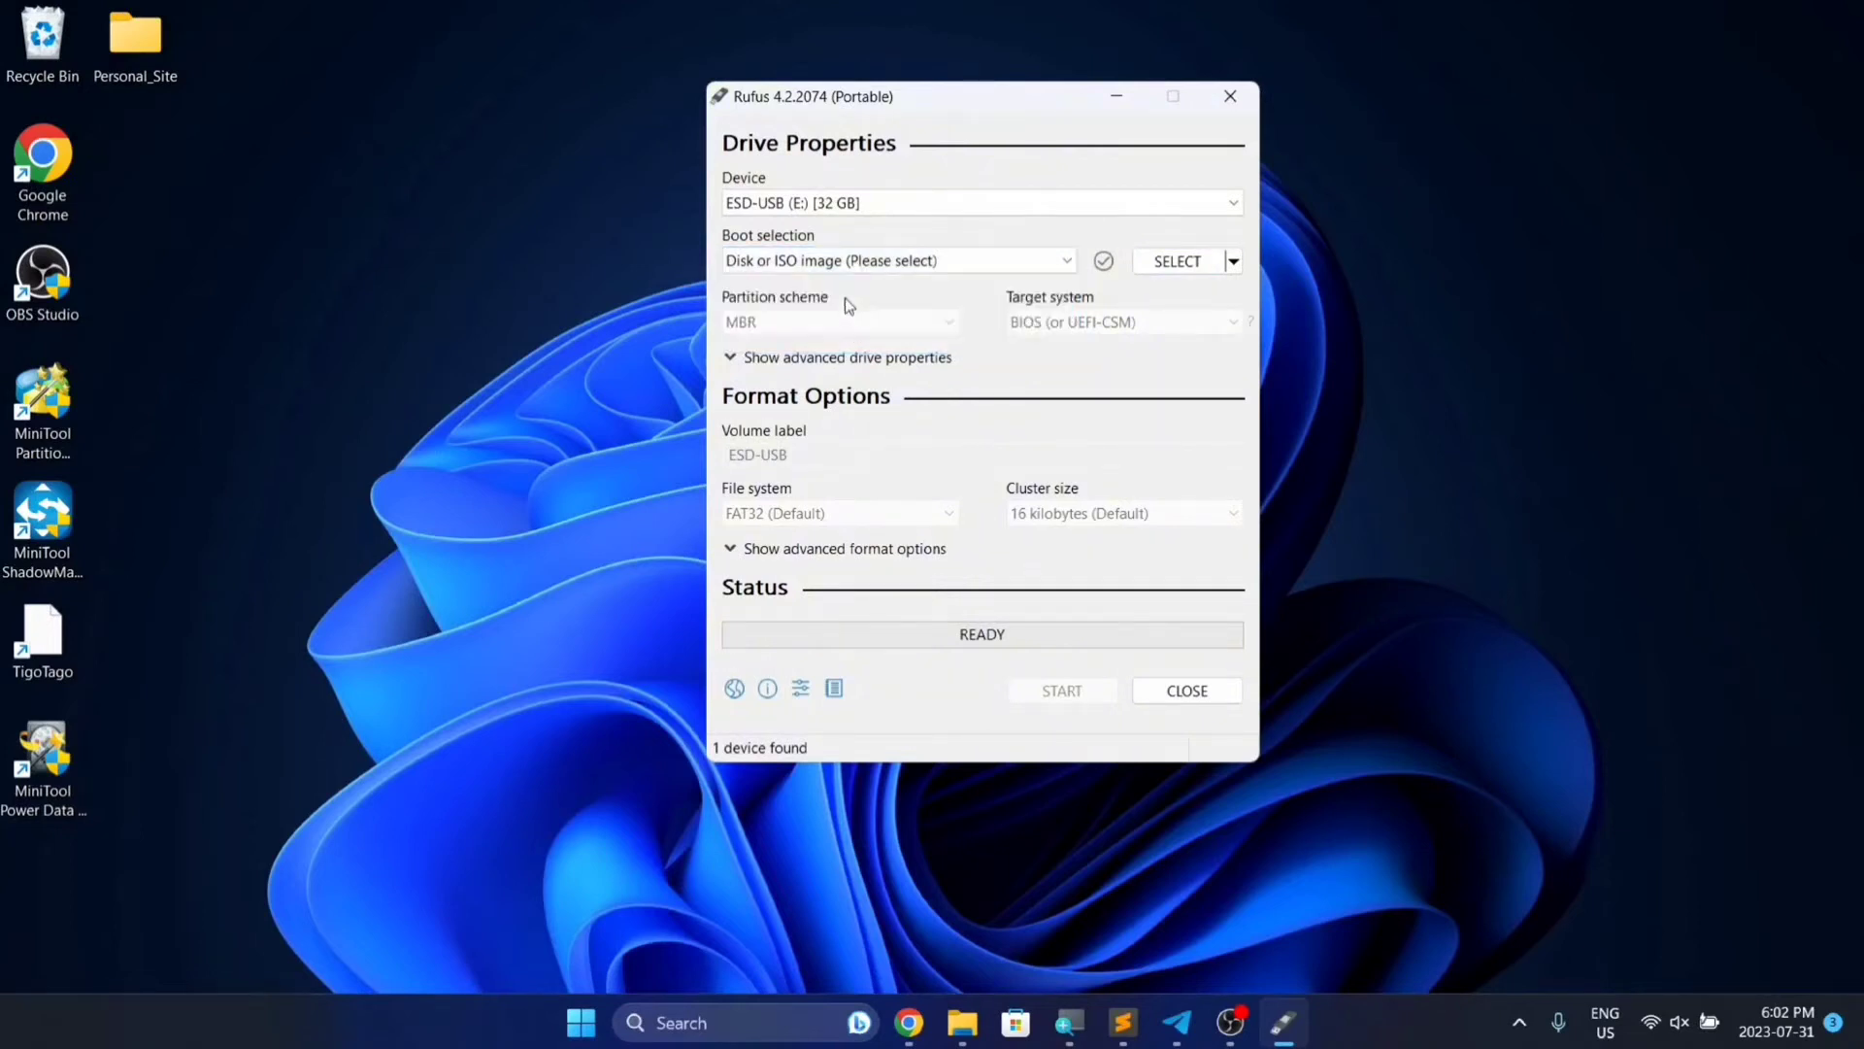
click(1178, 273)
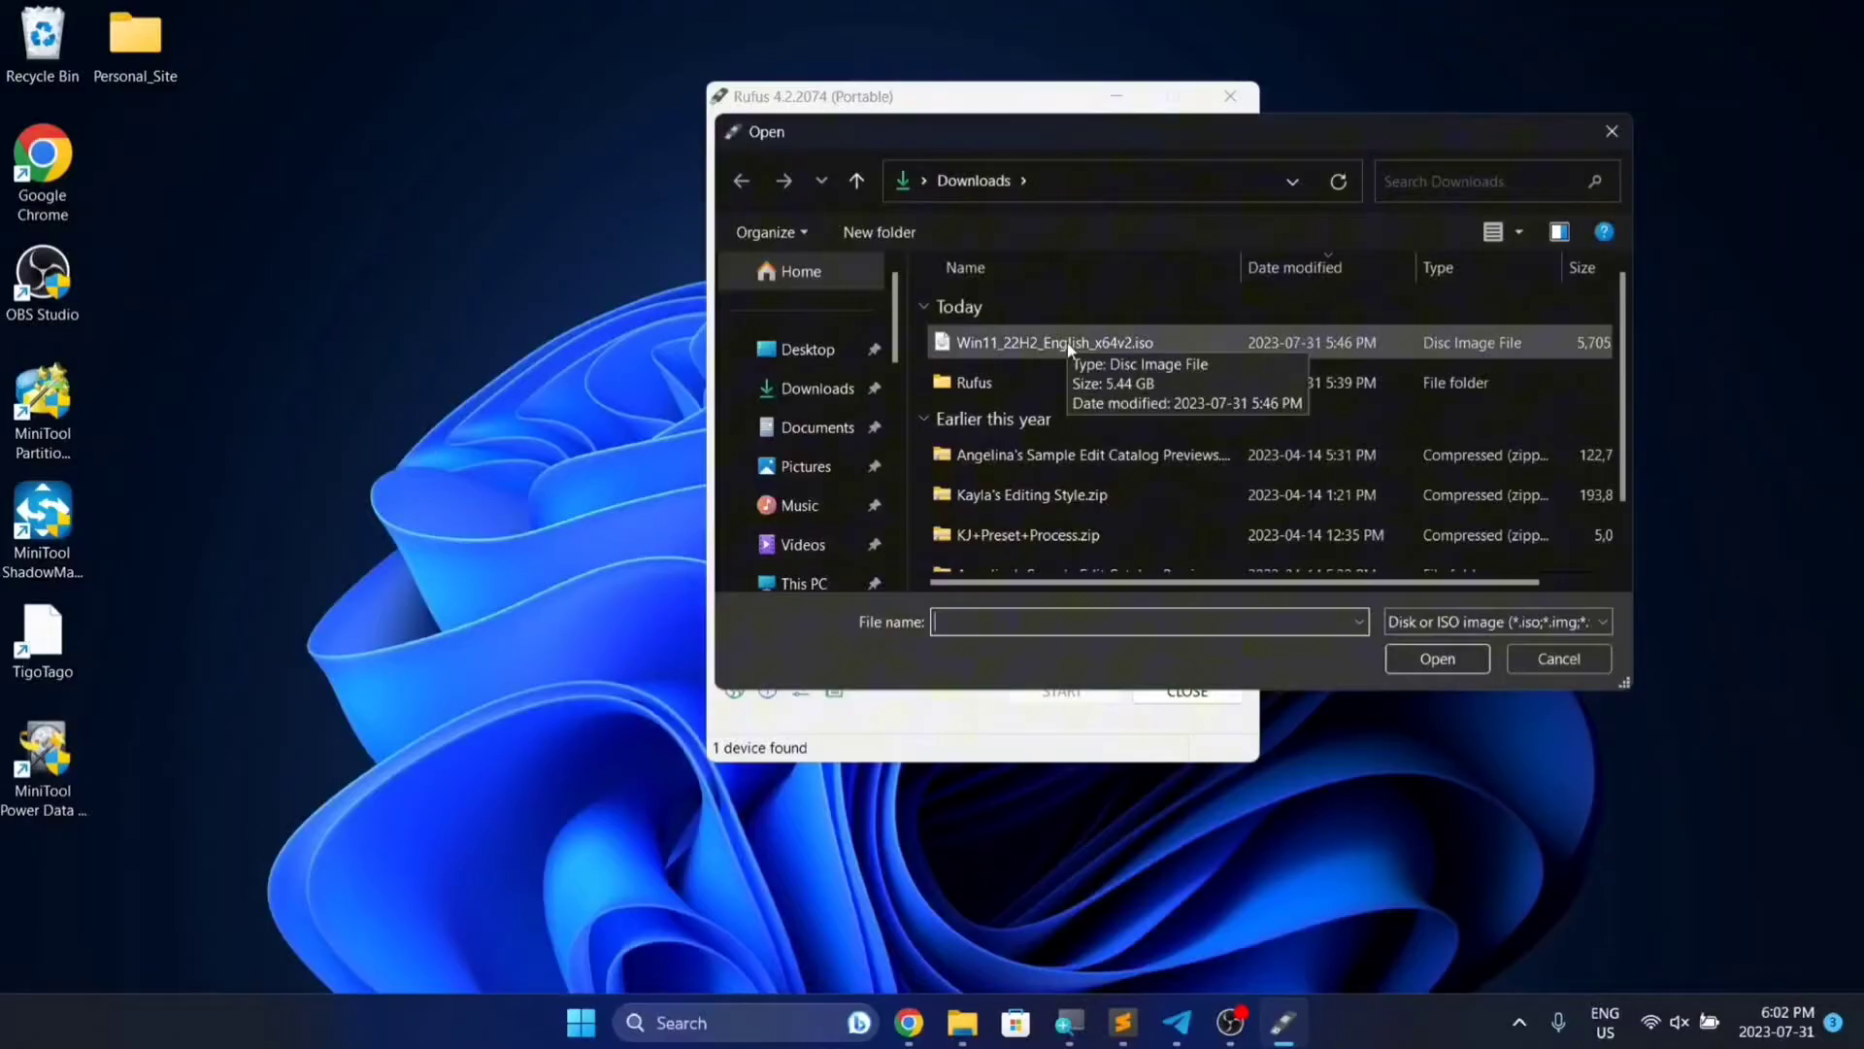
double_click(1068, 341)
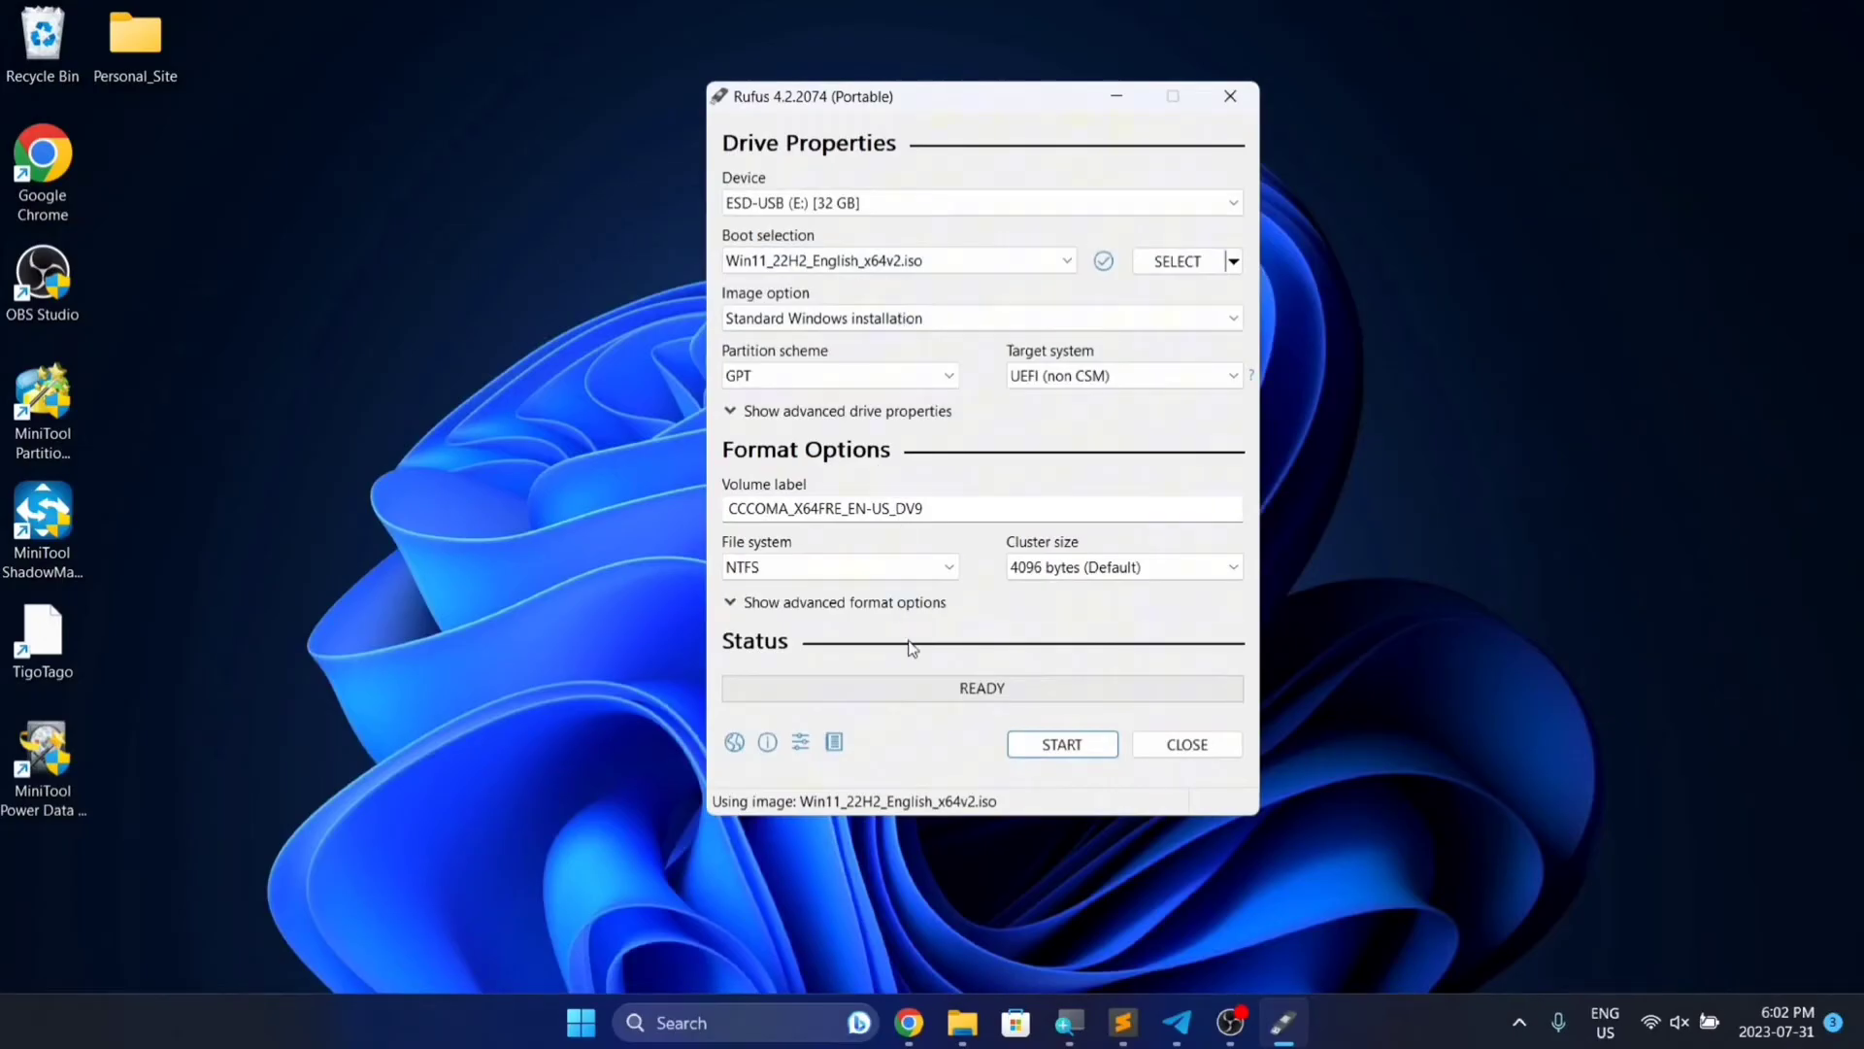
Choose Windows To Go in the Image option list and expand Show advanced drive properties
click(844, 320)
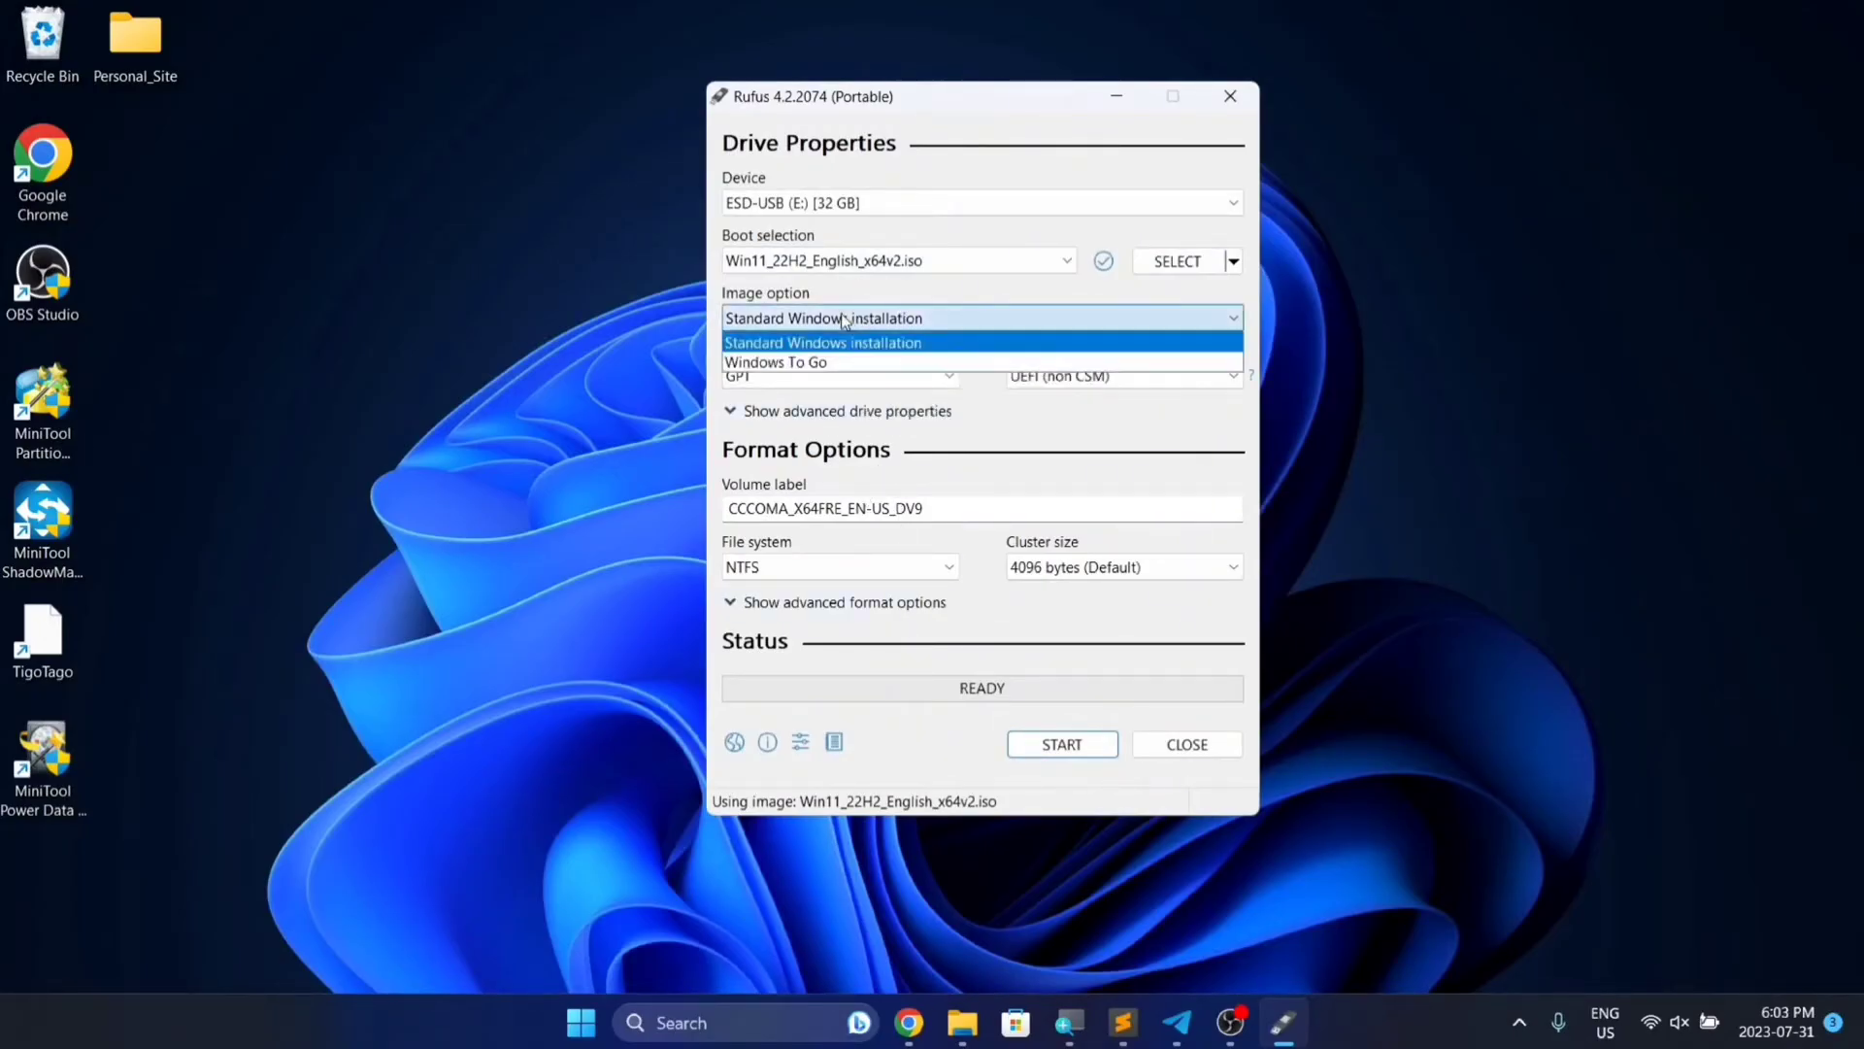
click(848, 366)
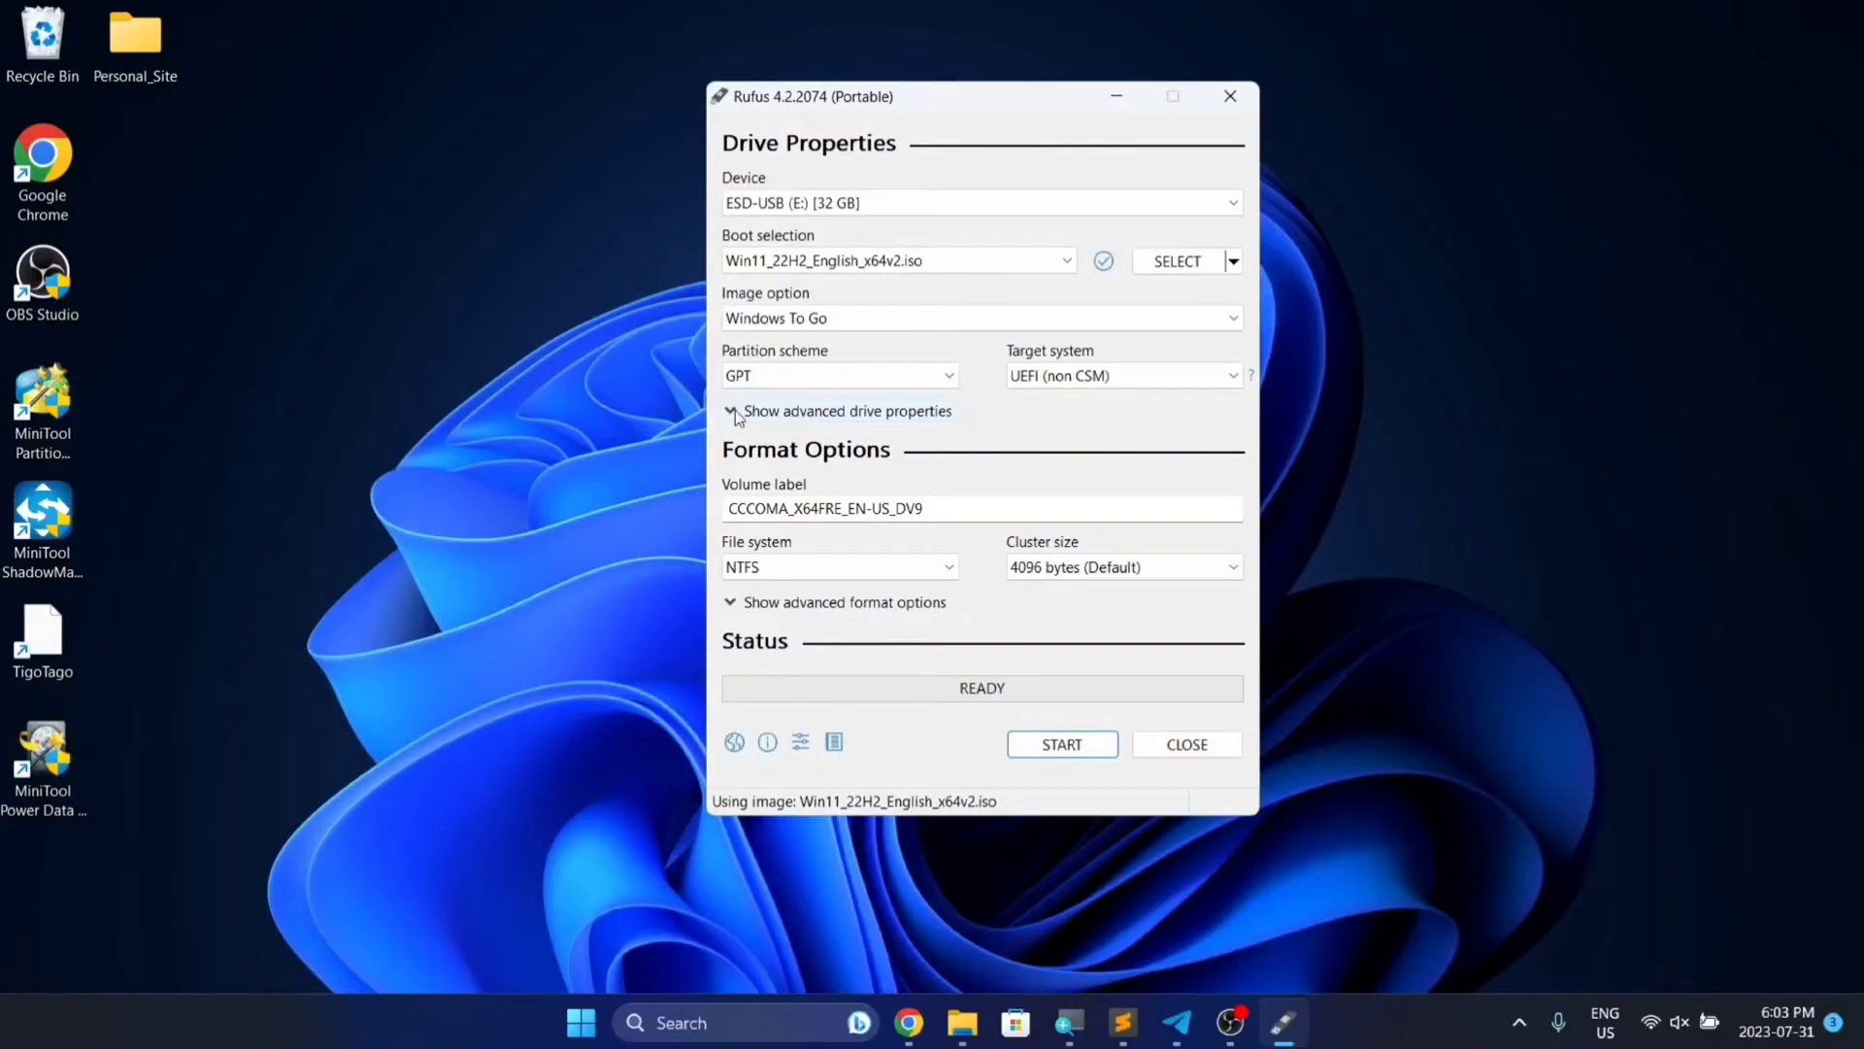
click(778, 413)
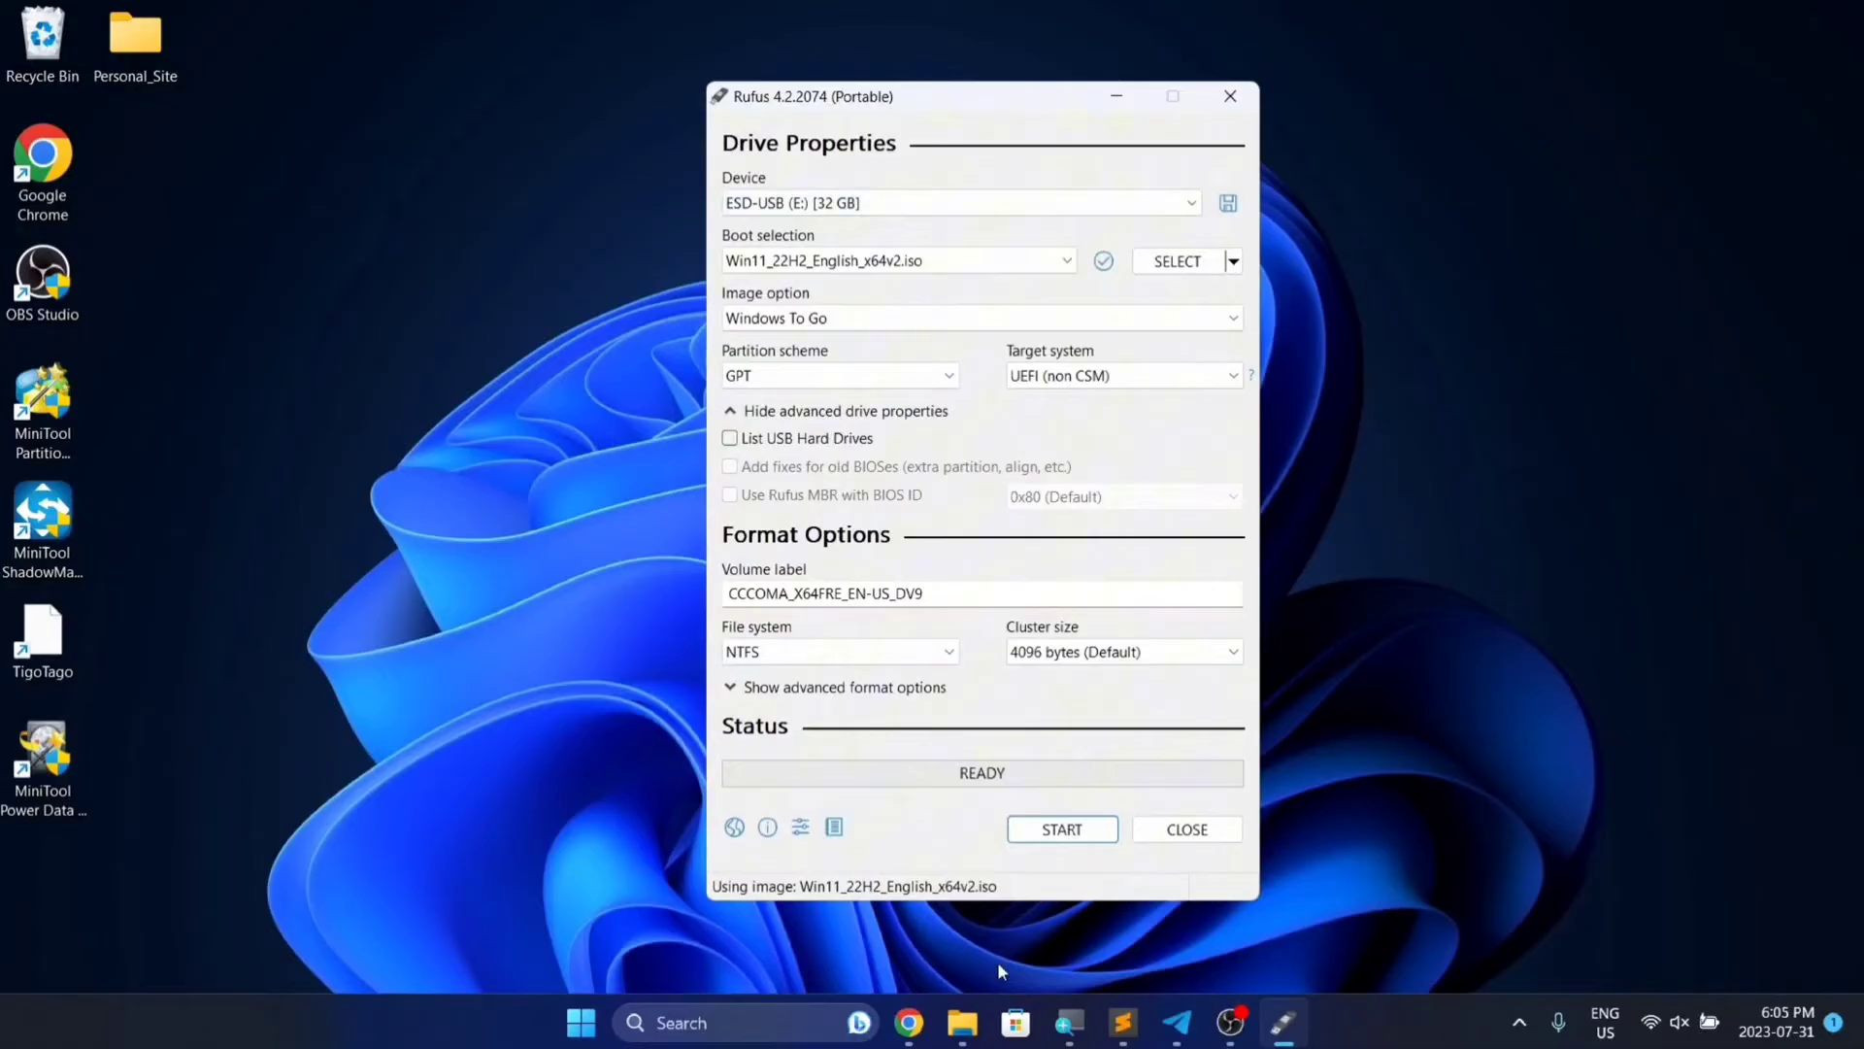
Start the write and pick Windows 11 Pro in the Version selection dialog
click(1058, 829)
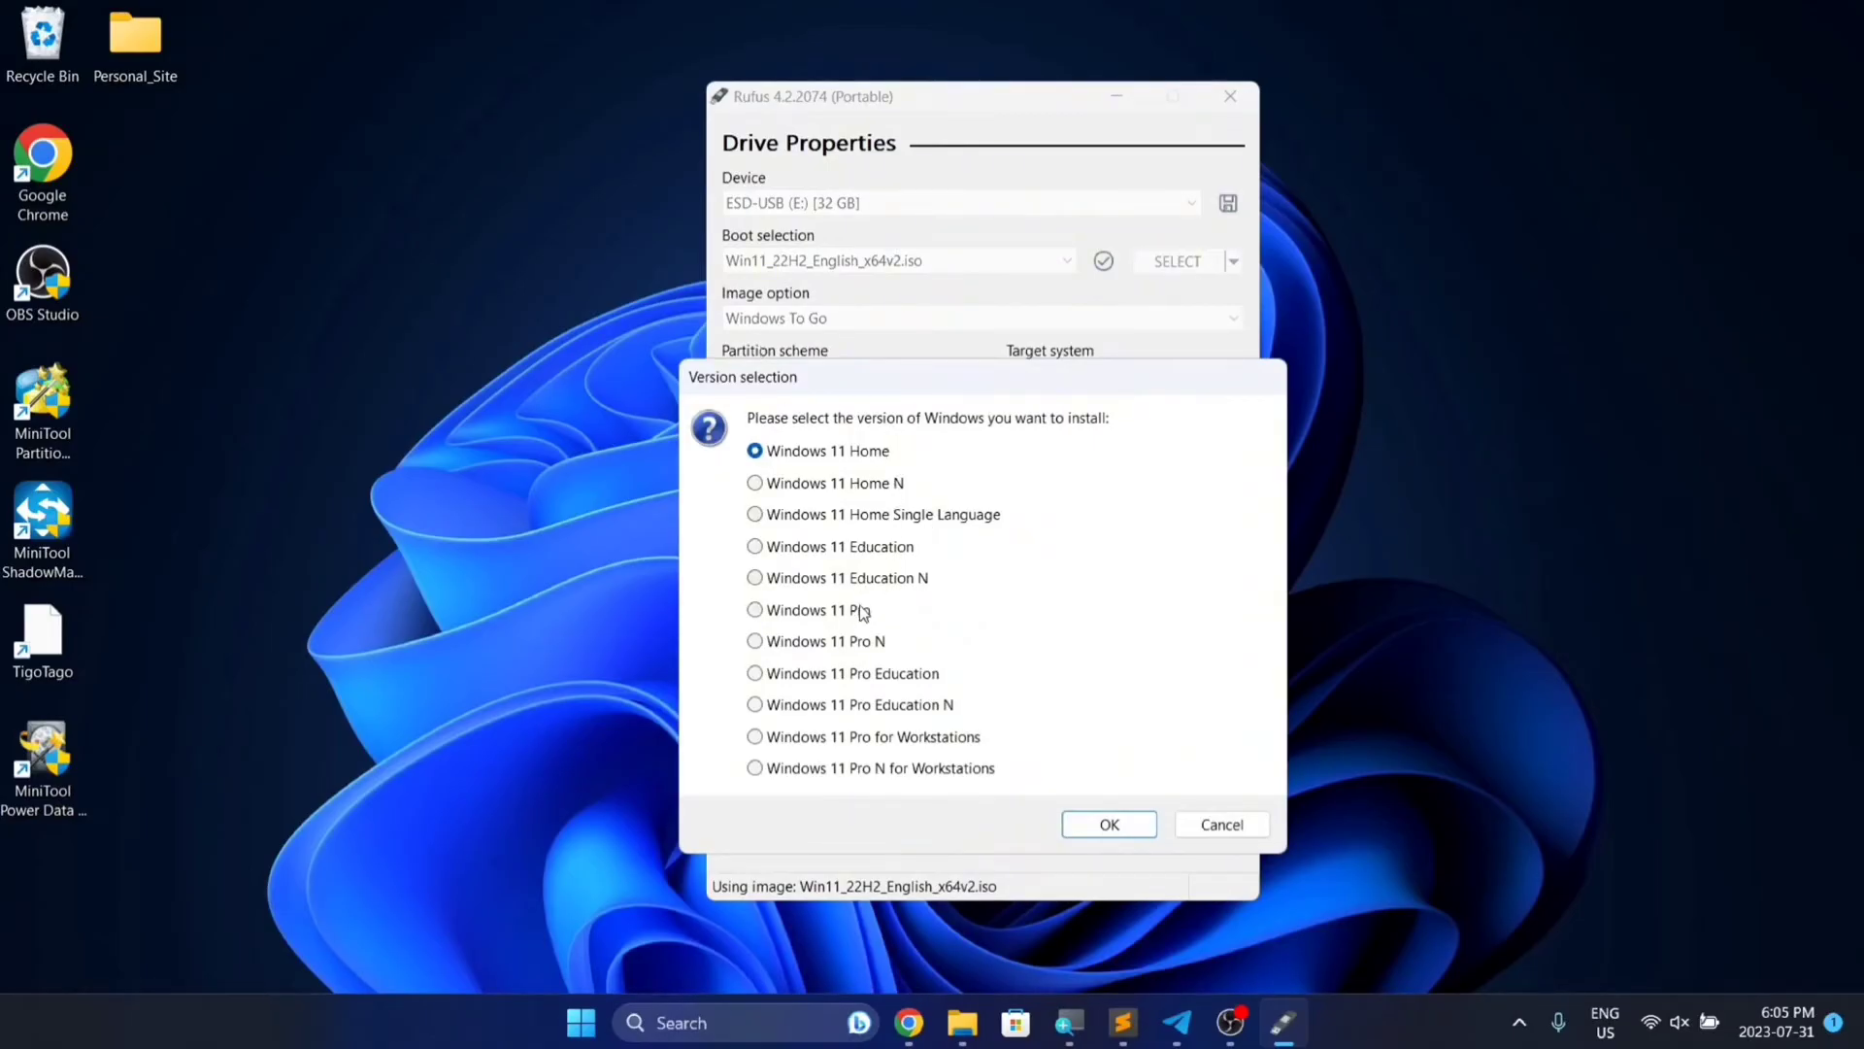
click(780, 618)
click(1095, 822)
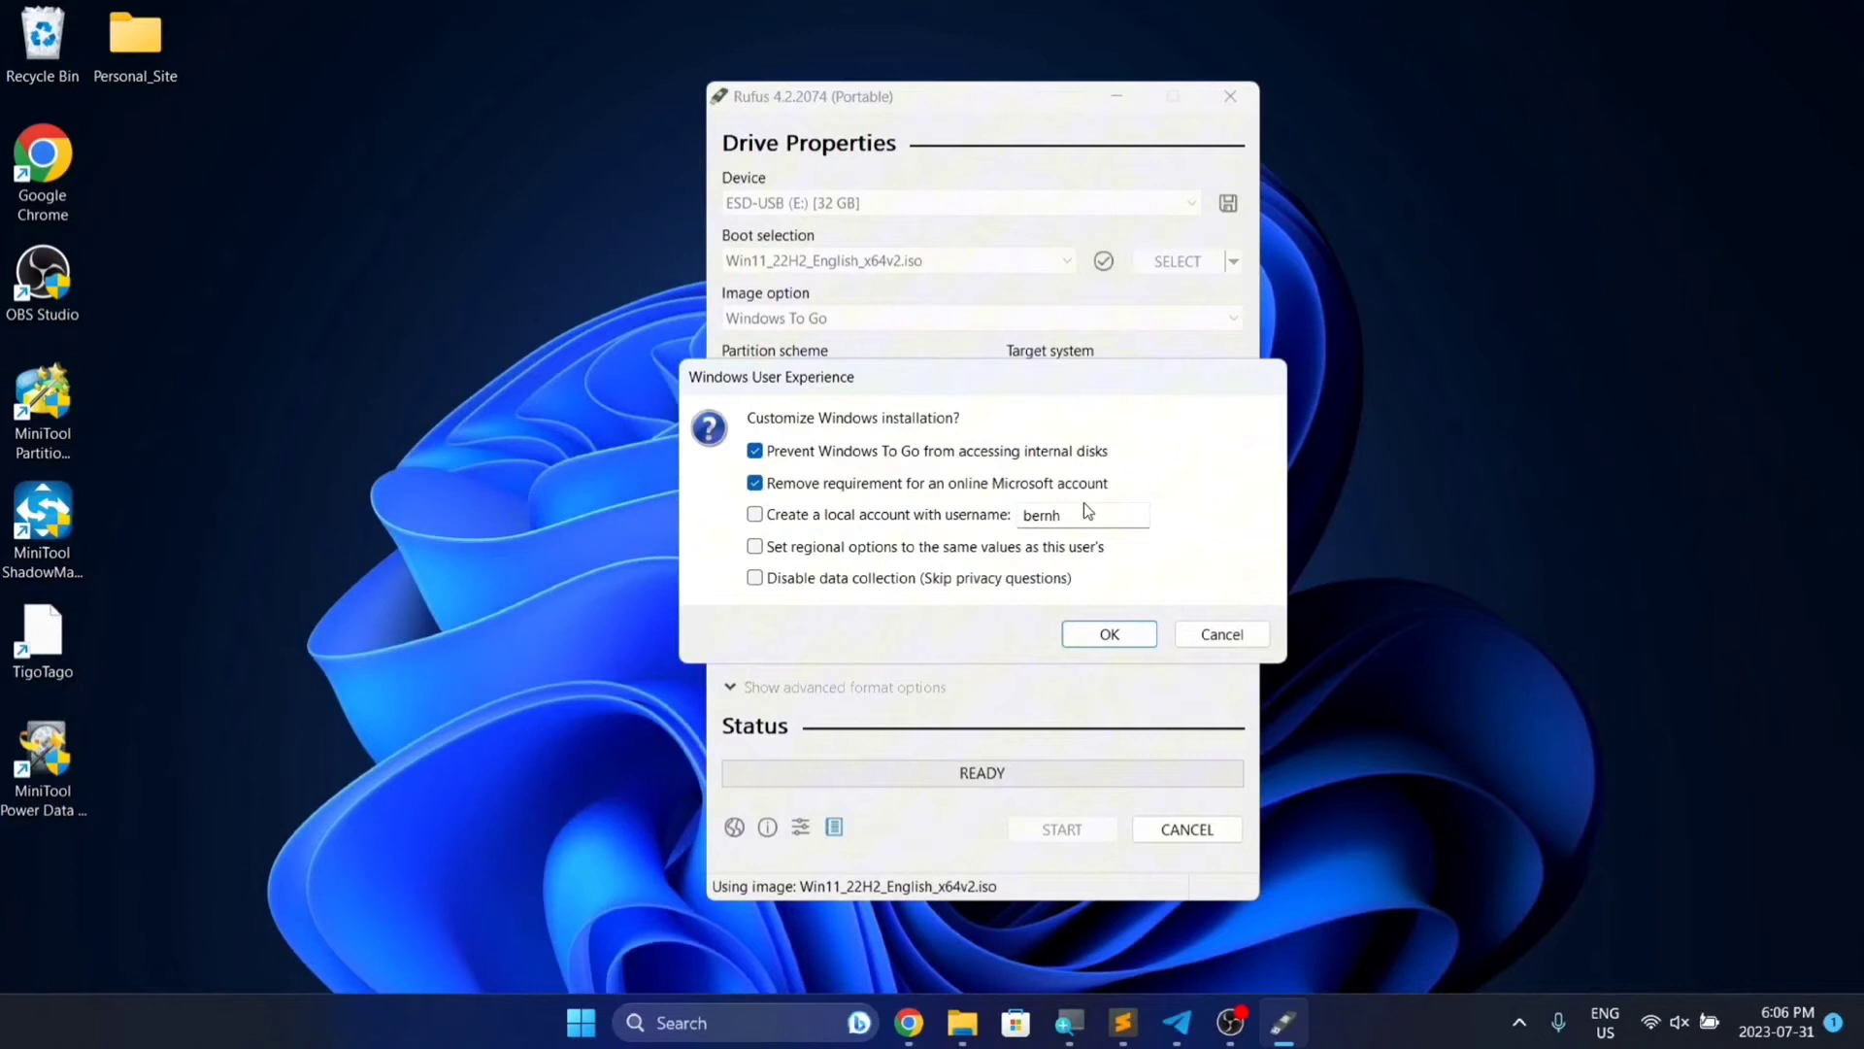
Uncheck online-account removal and internal-disk blocking, then edit the local account username
click(758, 486)
click(756, 453)
click(1081, 517)
text(ard)
Accept the Windows User Experience options and the data destruction warning for ESD-USB (E:)
click(1110, 634)
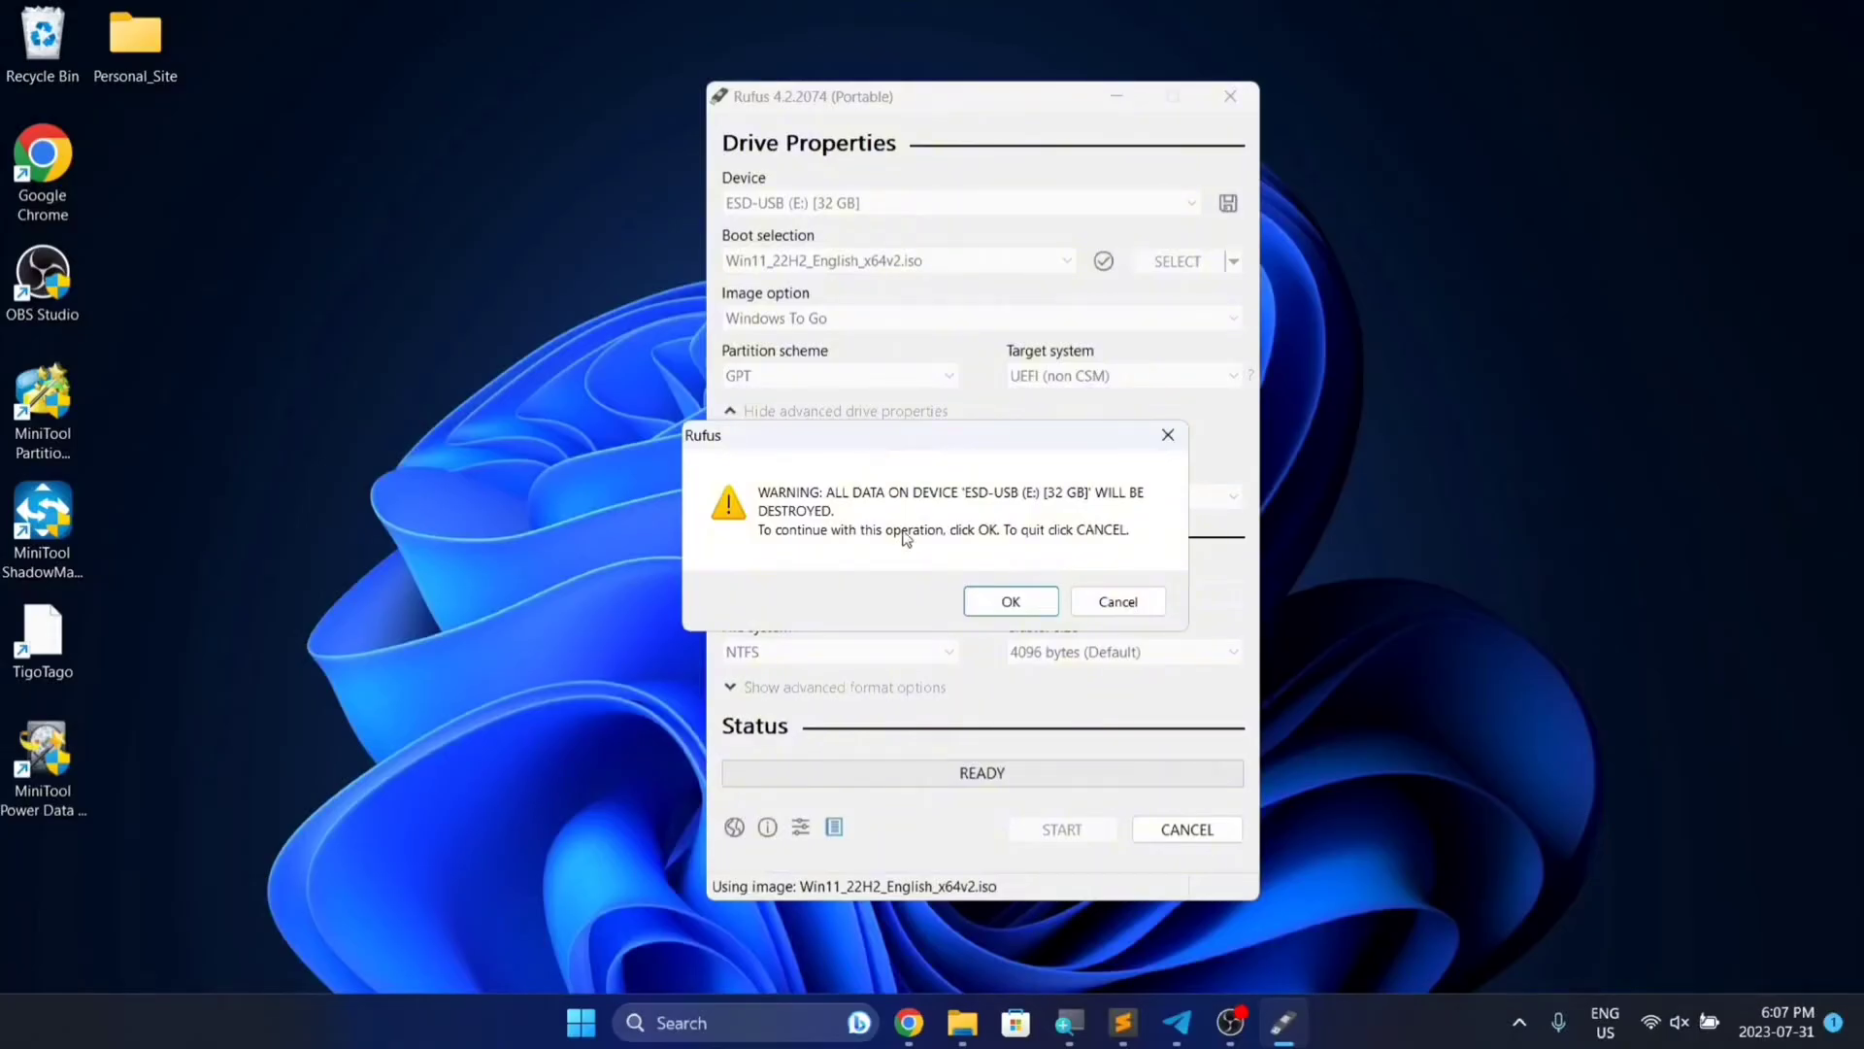
click(1001, 604)
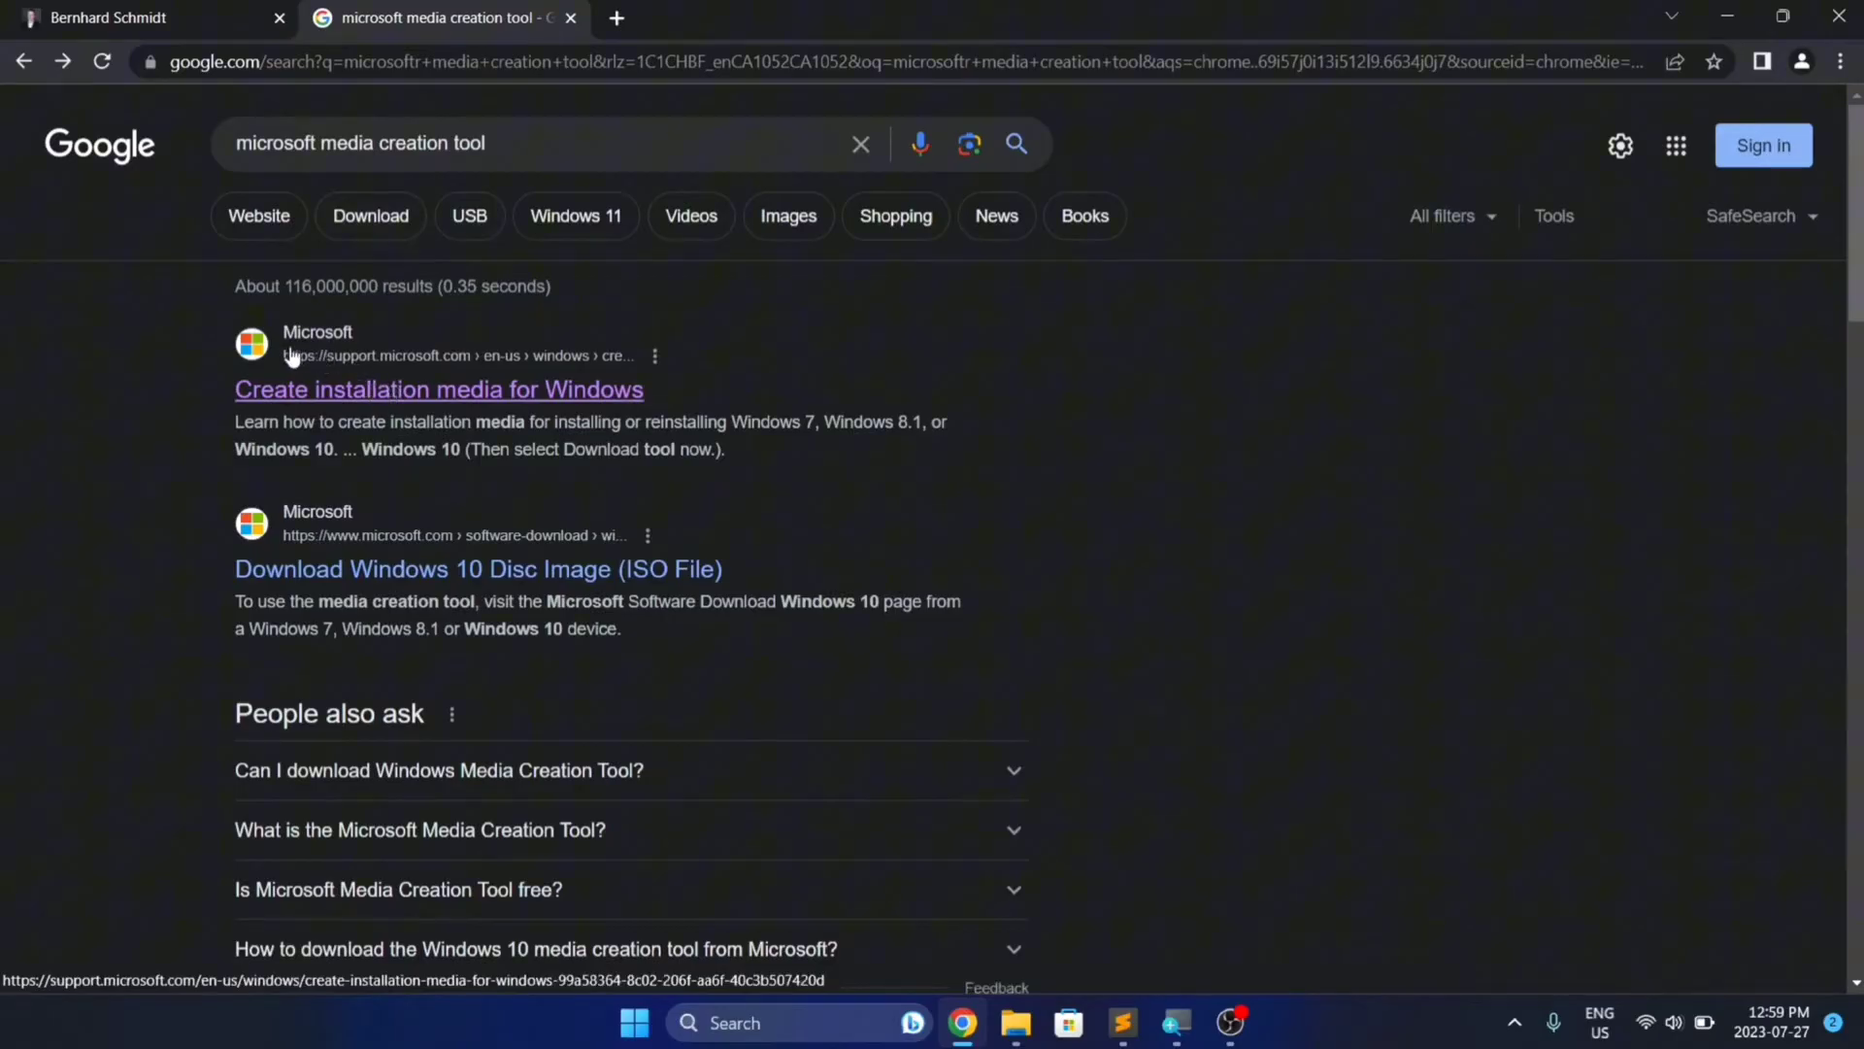
Open the Create installation media for Windows article and follow its Windows 11 link
click(384, 392)
scroll(521, 533, down, 5)
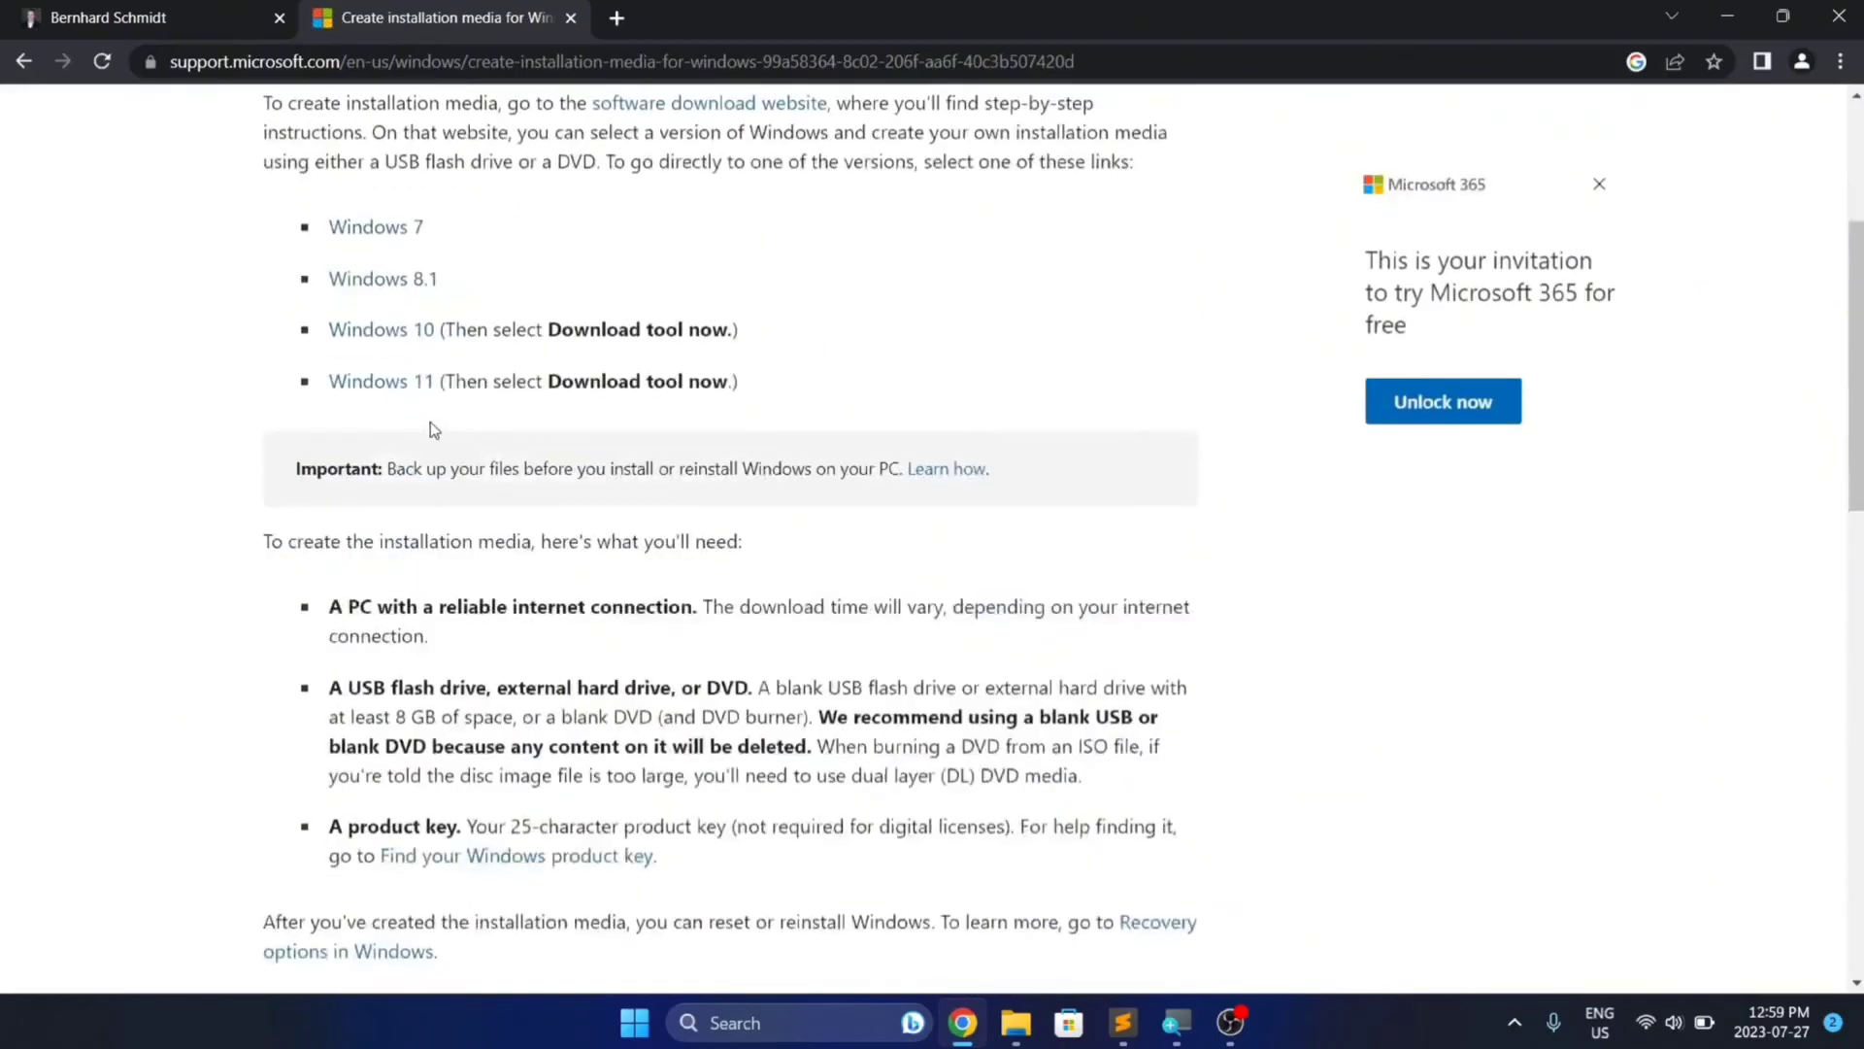
click(394, 384)
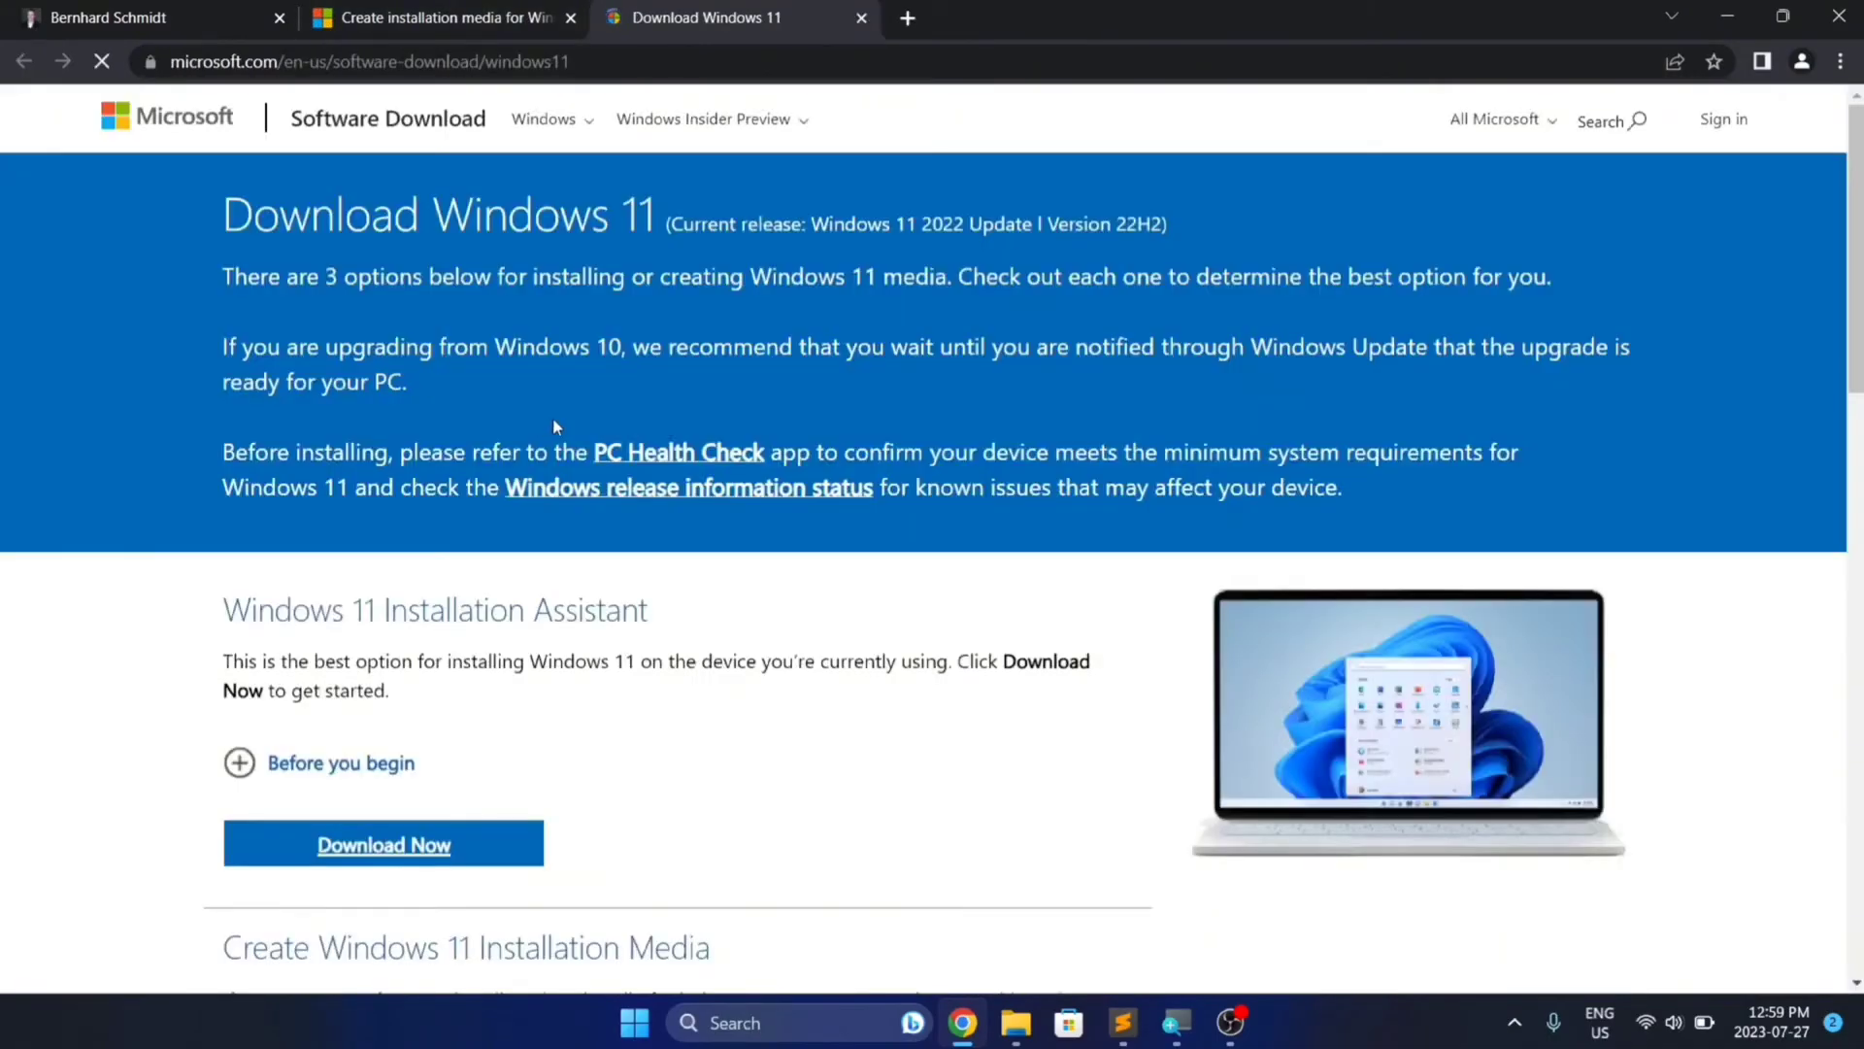
Scroll the Download Windows 11 page down to the Create Windows 11 Installation Media section
scroll(496, 485, down, 2)
scroll(485, 503, down, 5)
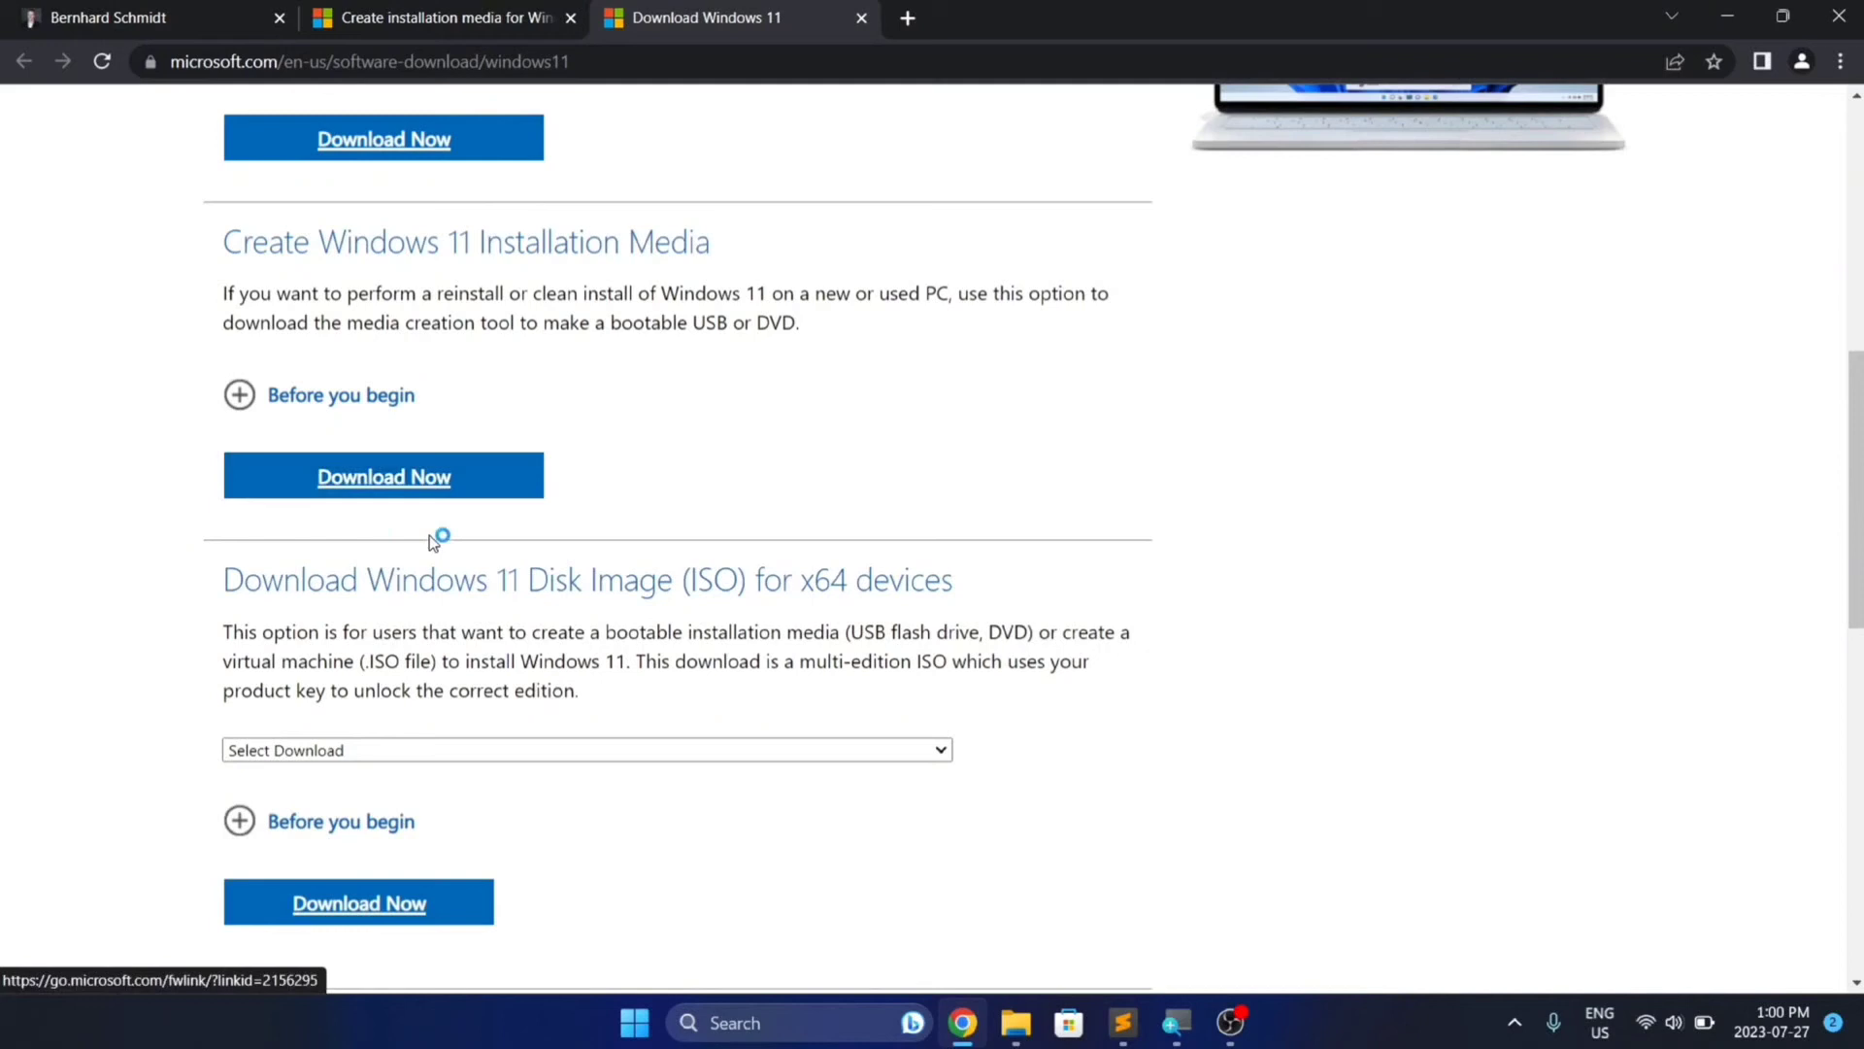
Download mediacreationtool.exe under Create Windows 11 Installation Media and run it
click(428, 498)
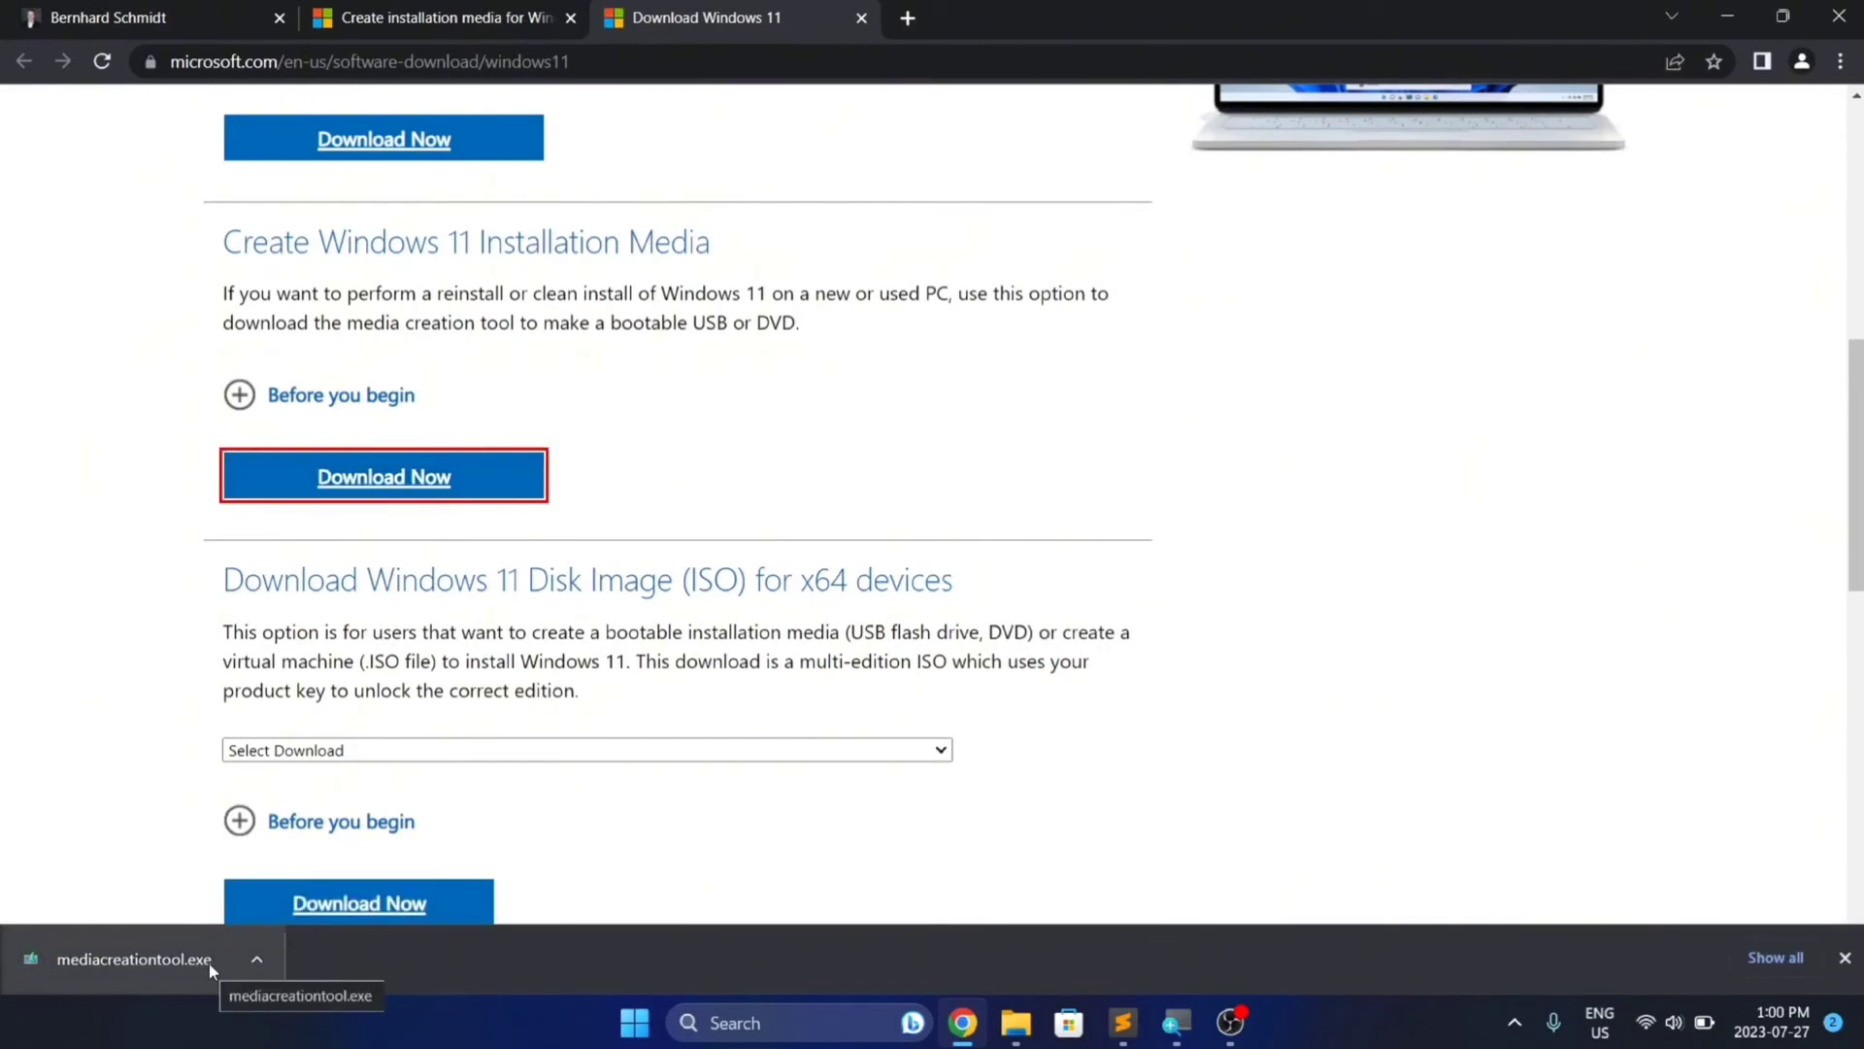
click(258, 958)
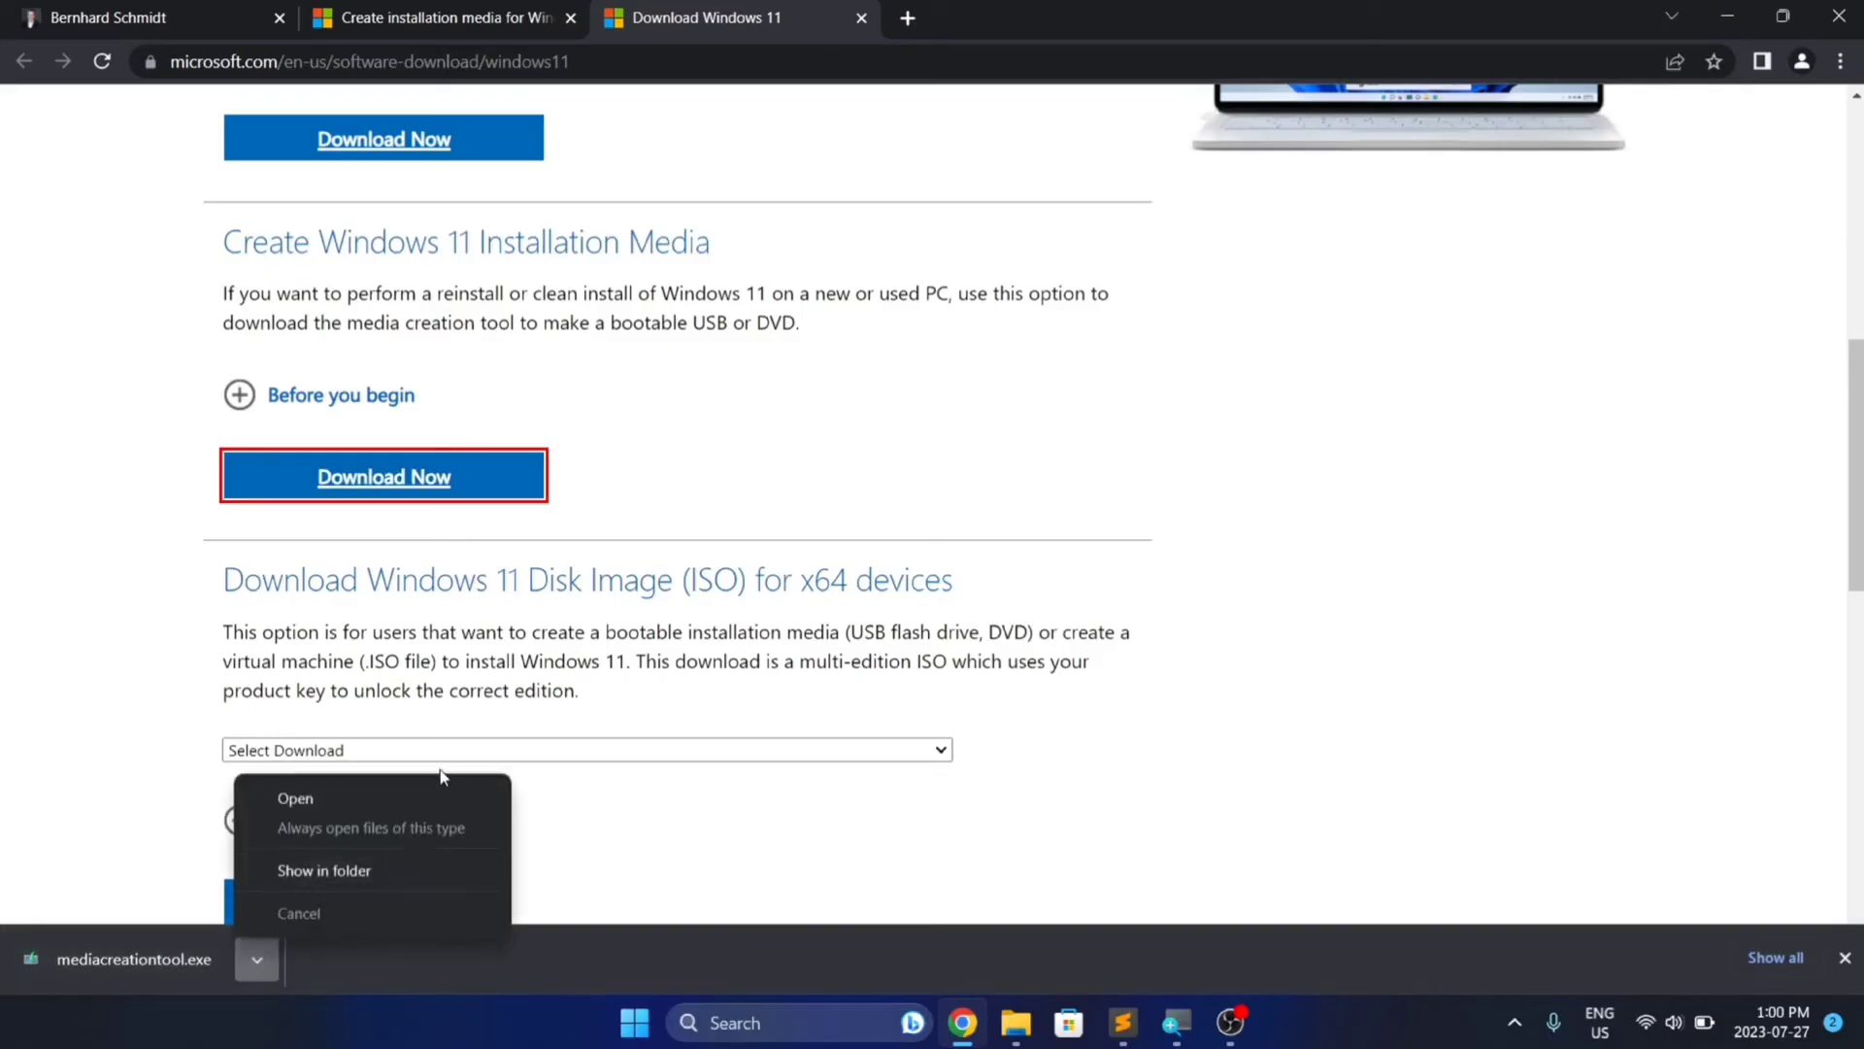
click(351, 802)
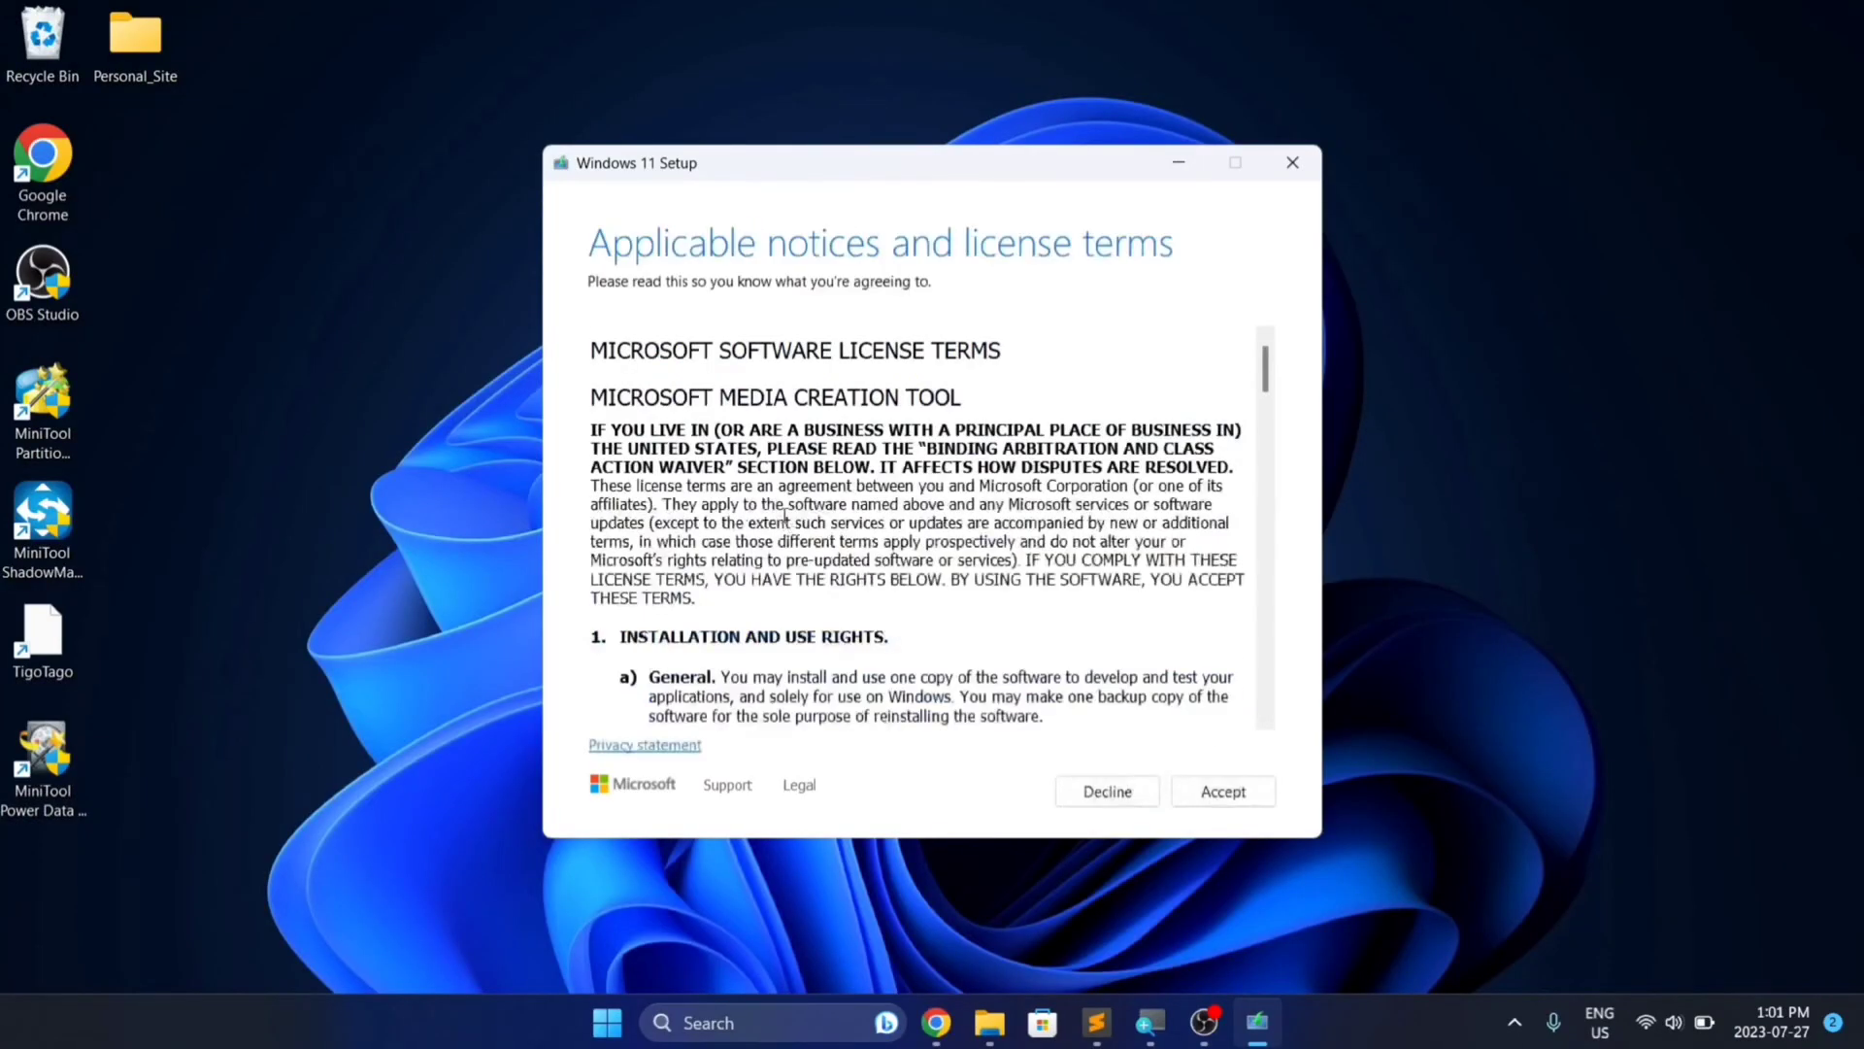
Accept the Windows 11 Setup license terms and bring up File Explorer
click(1228, 788)
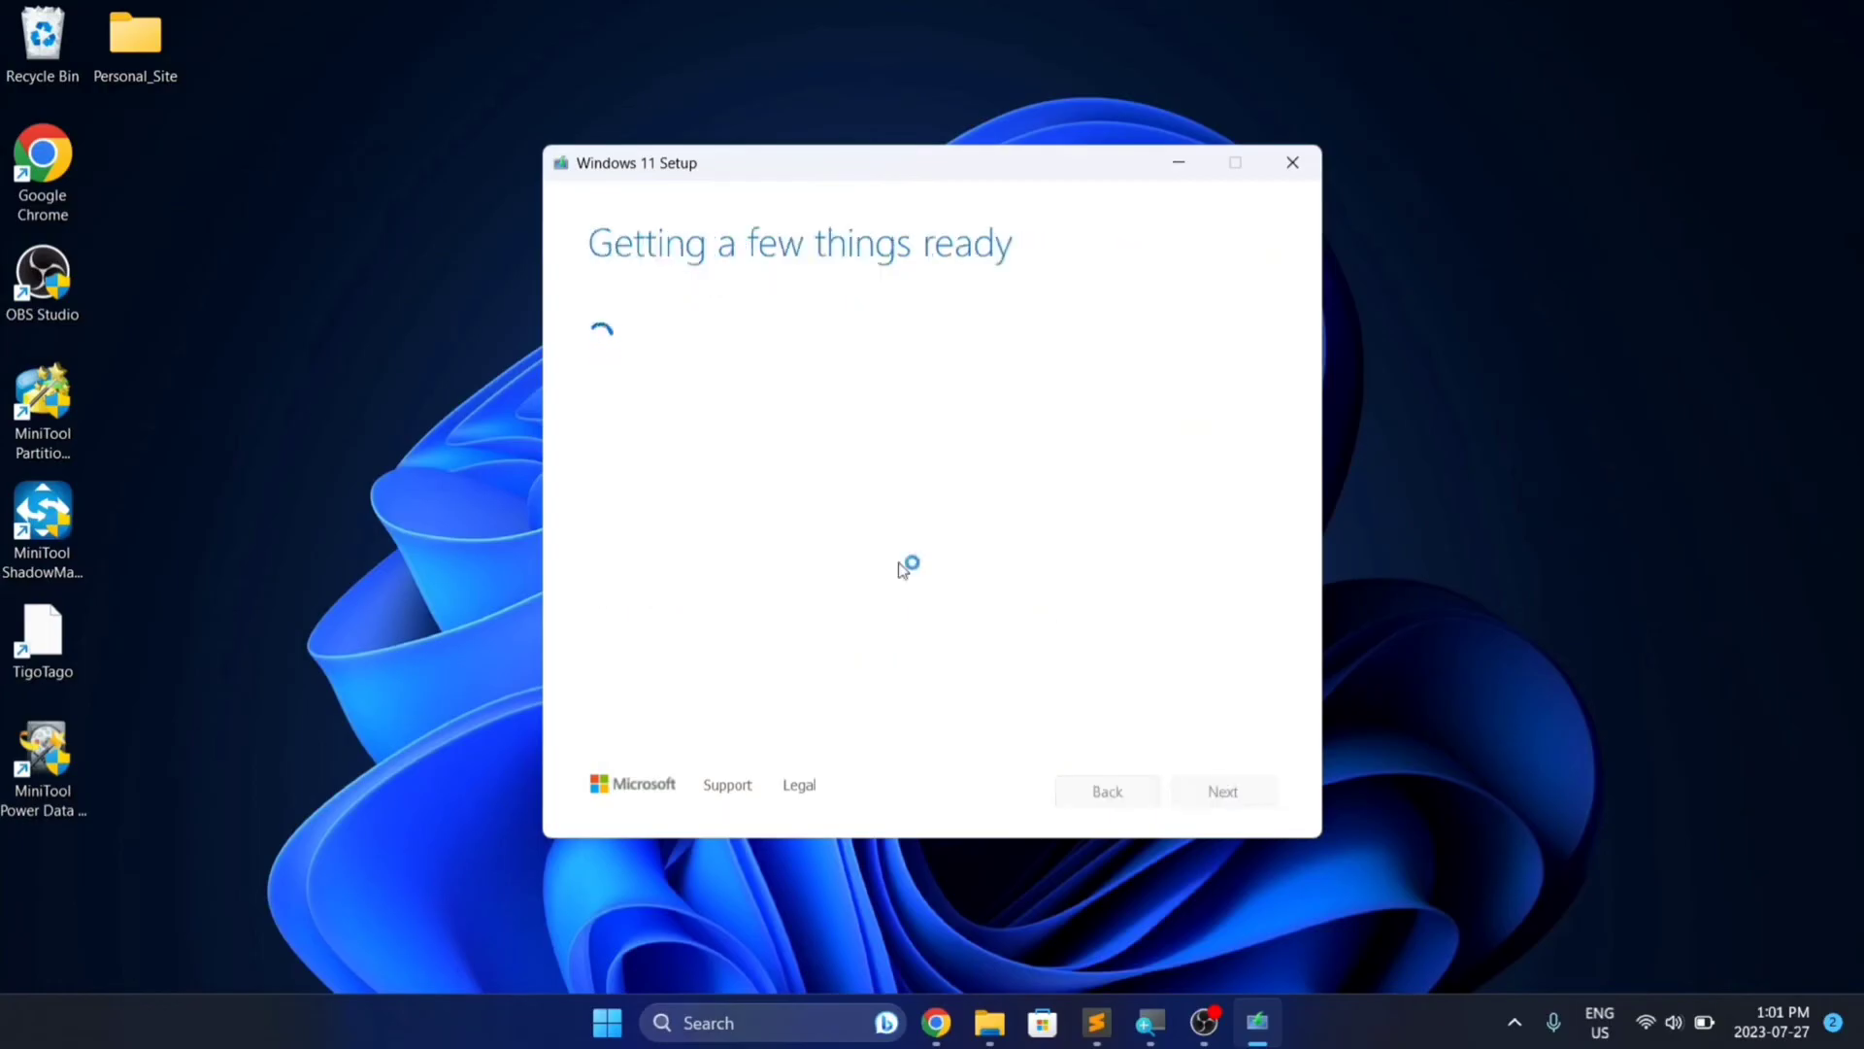
key(super+e)
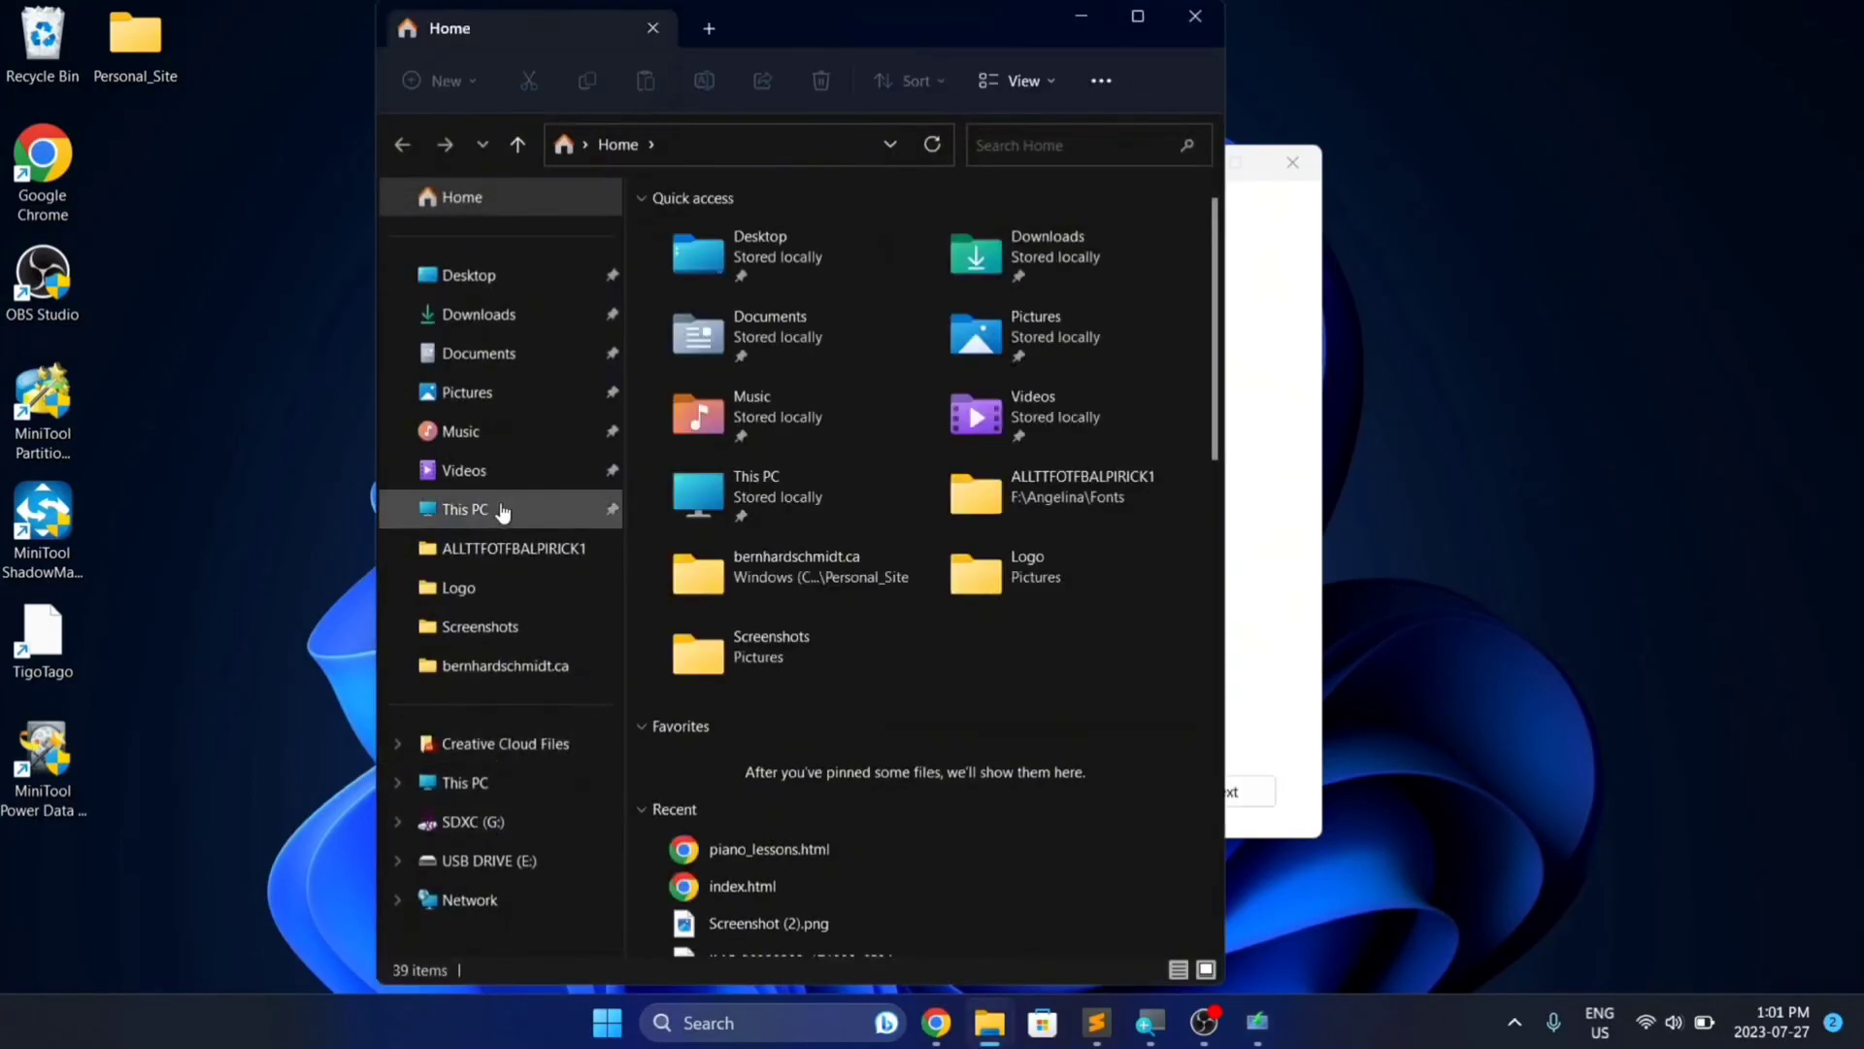
Check the drives under This PC, then close File Explorer
click(502, 510)
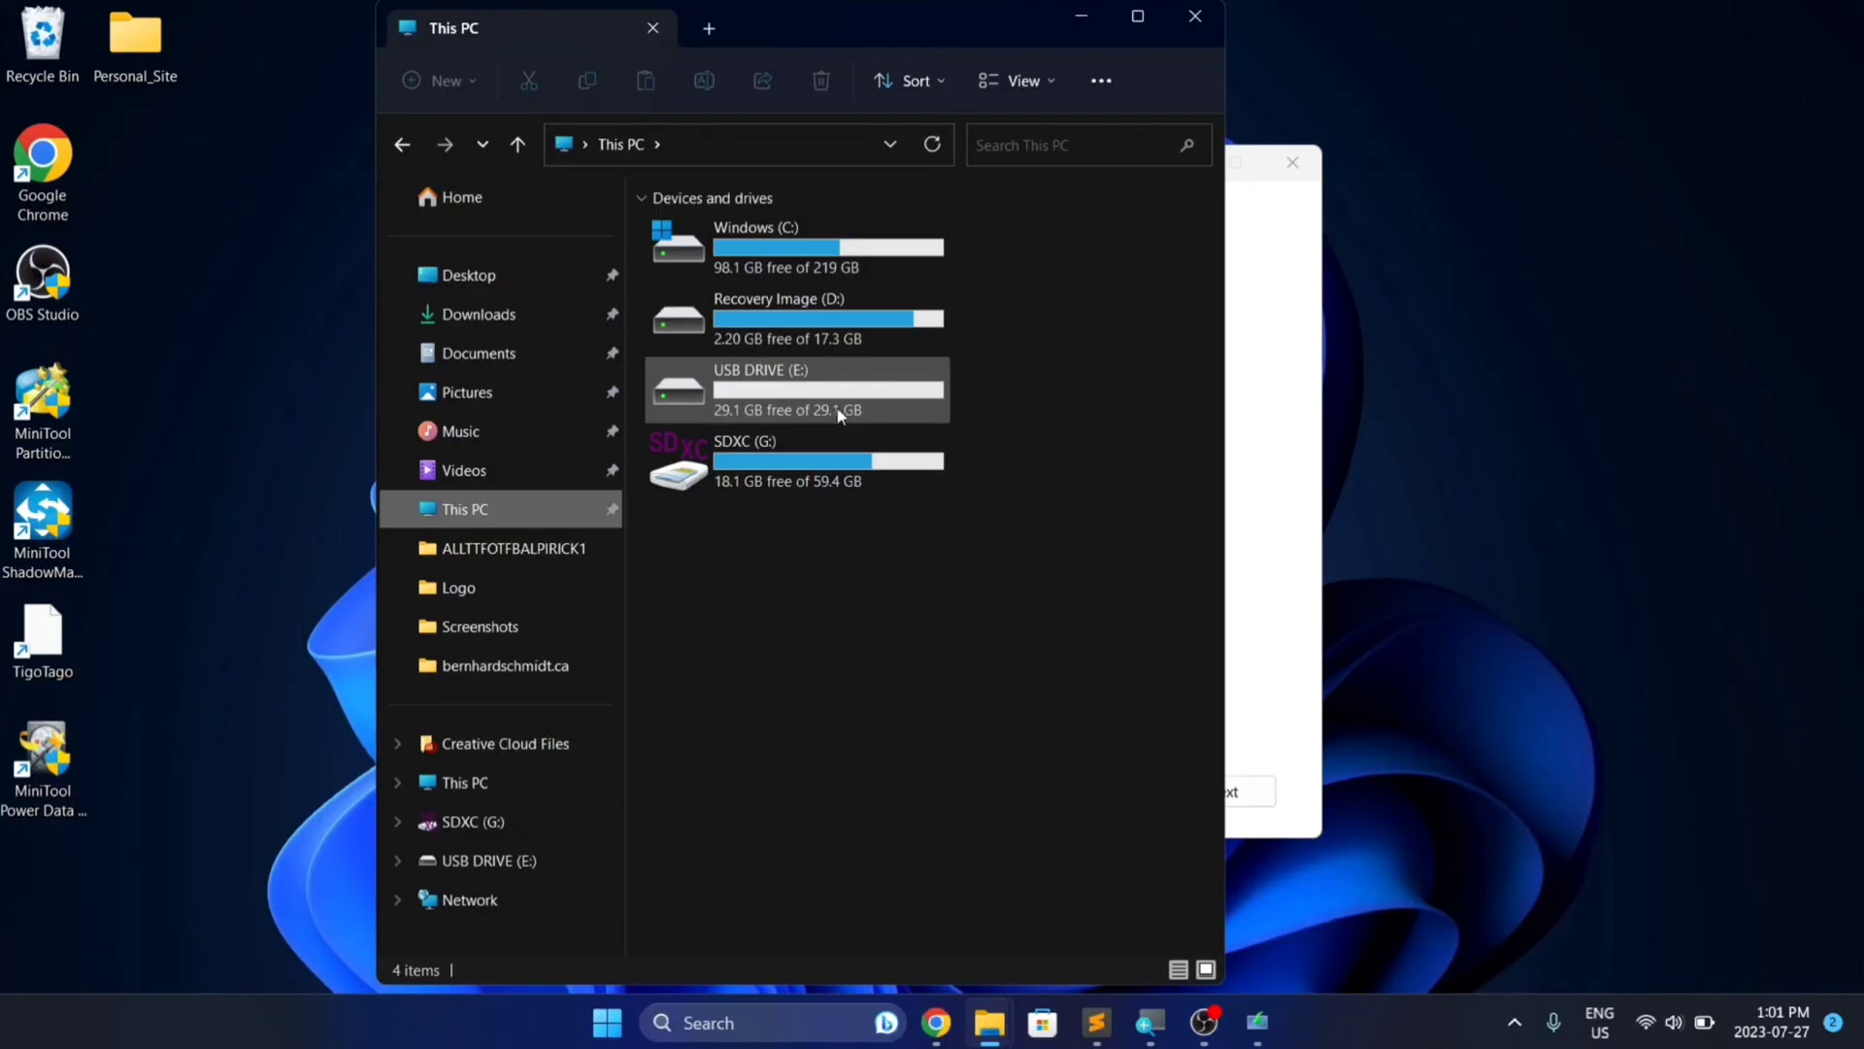
click(1195, 19)
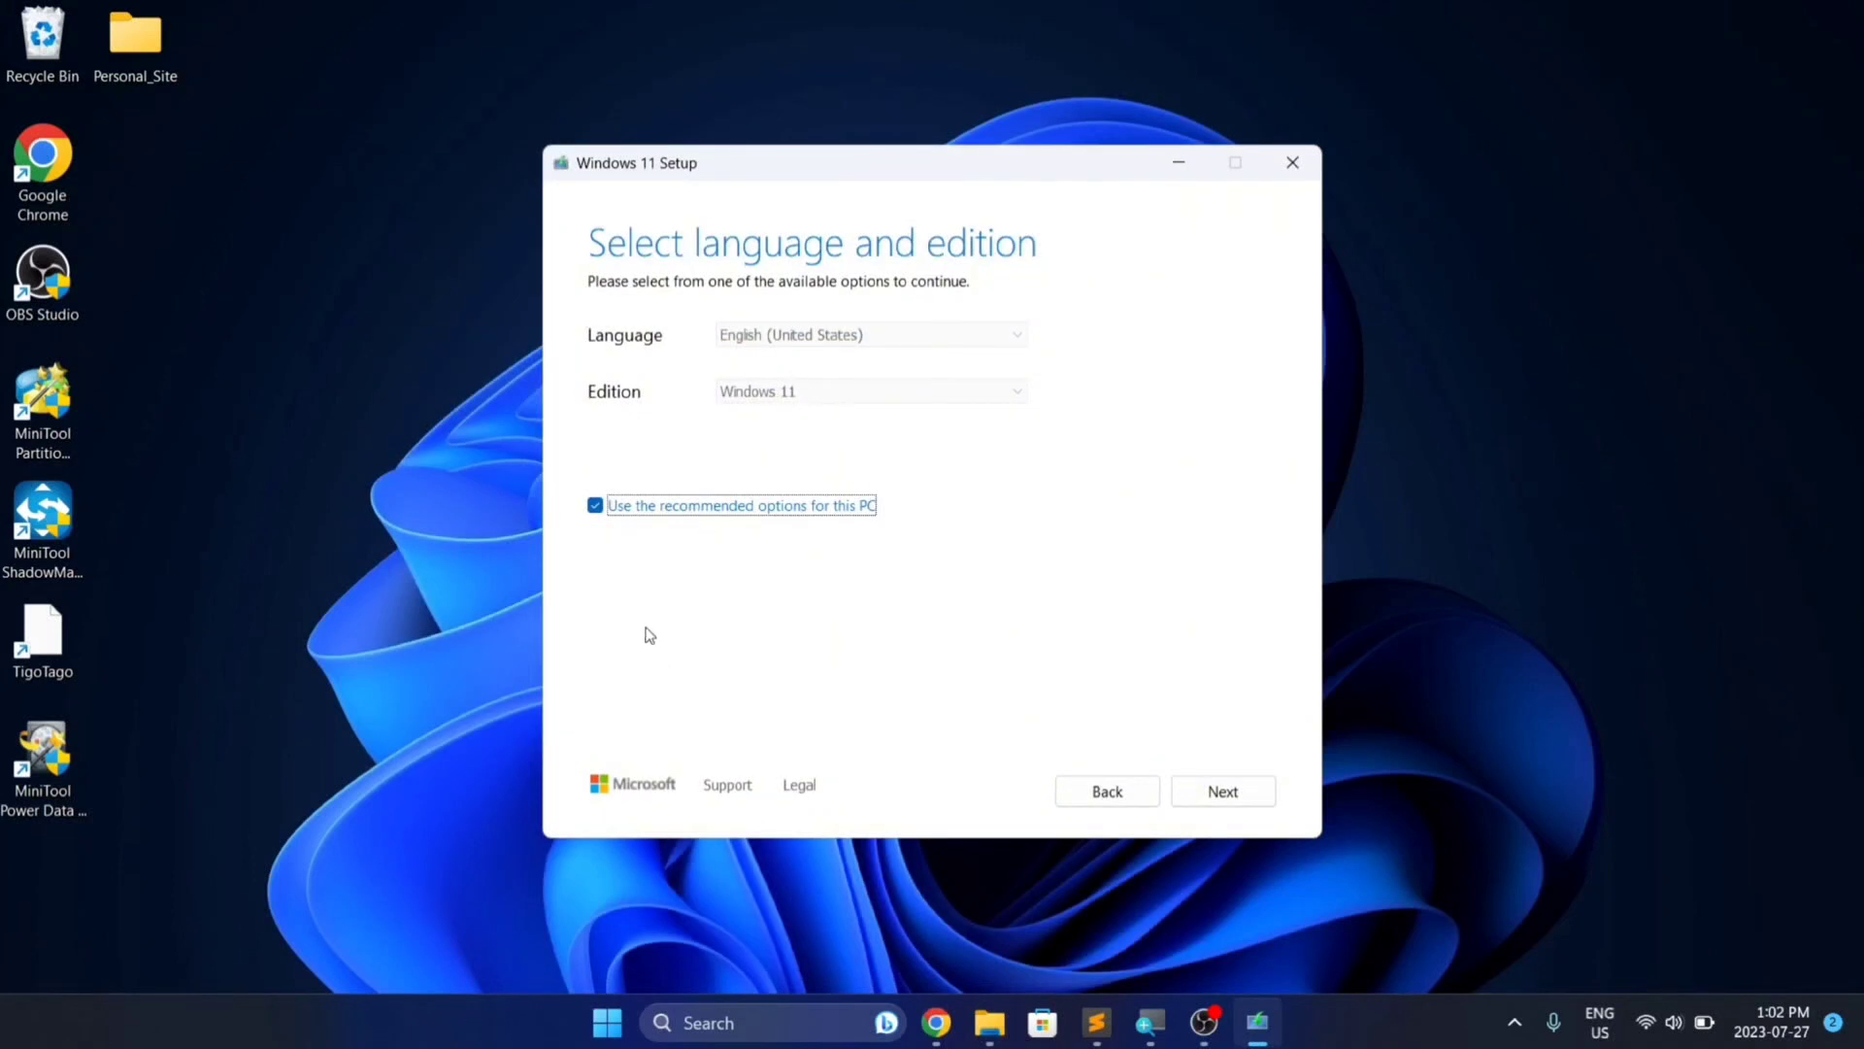
Keep English (United States) and Windows 11, choose USB flash drive, and write media to E: (USB DRIVE)
click(1216, 792)
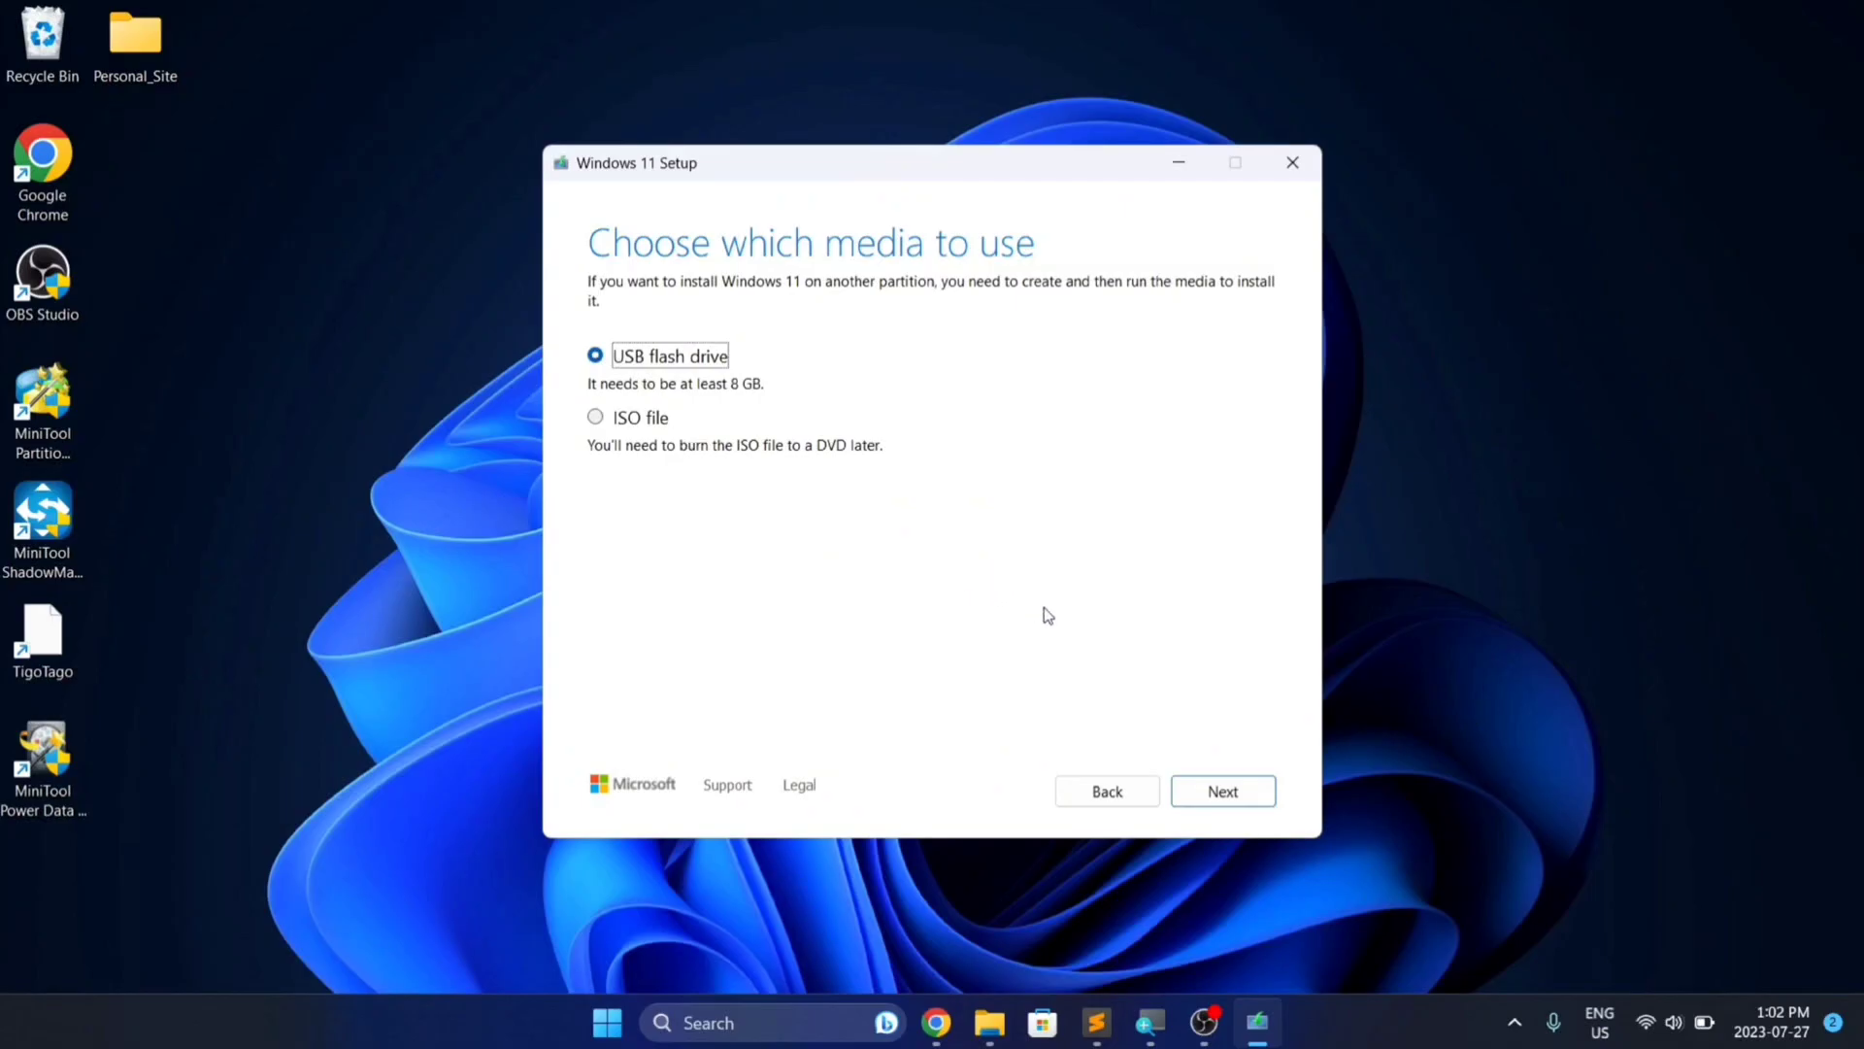
click(1226, 789)
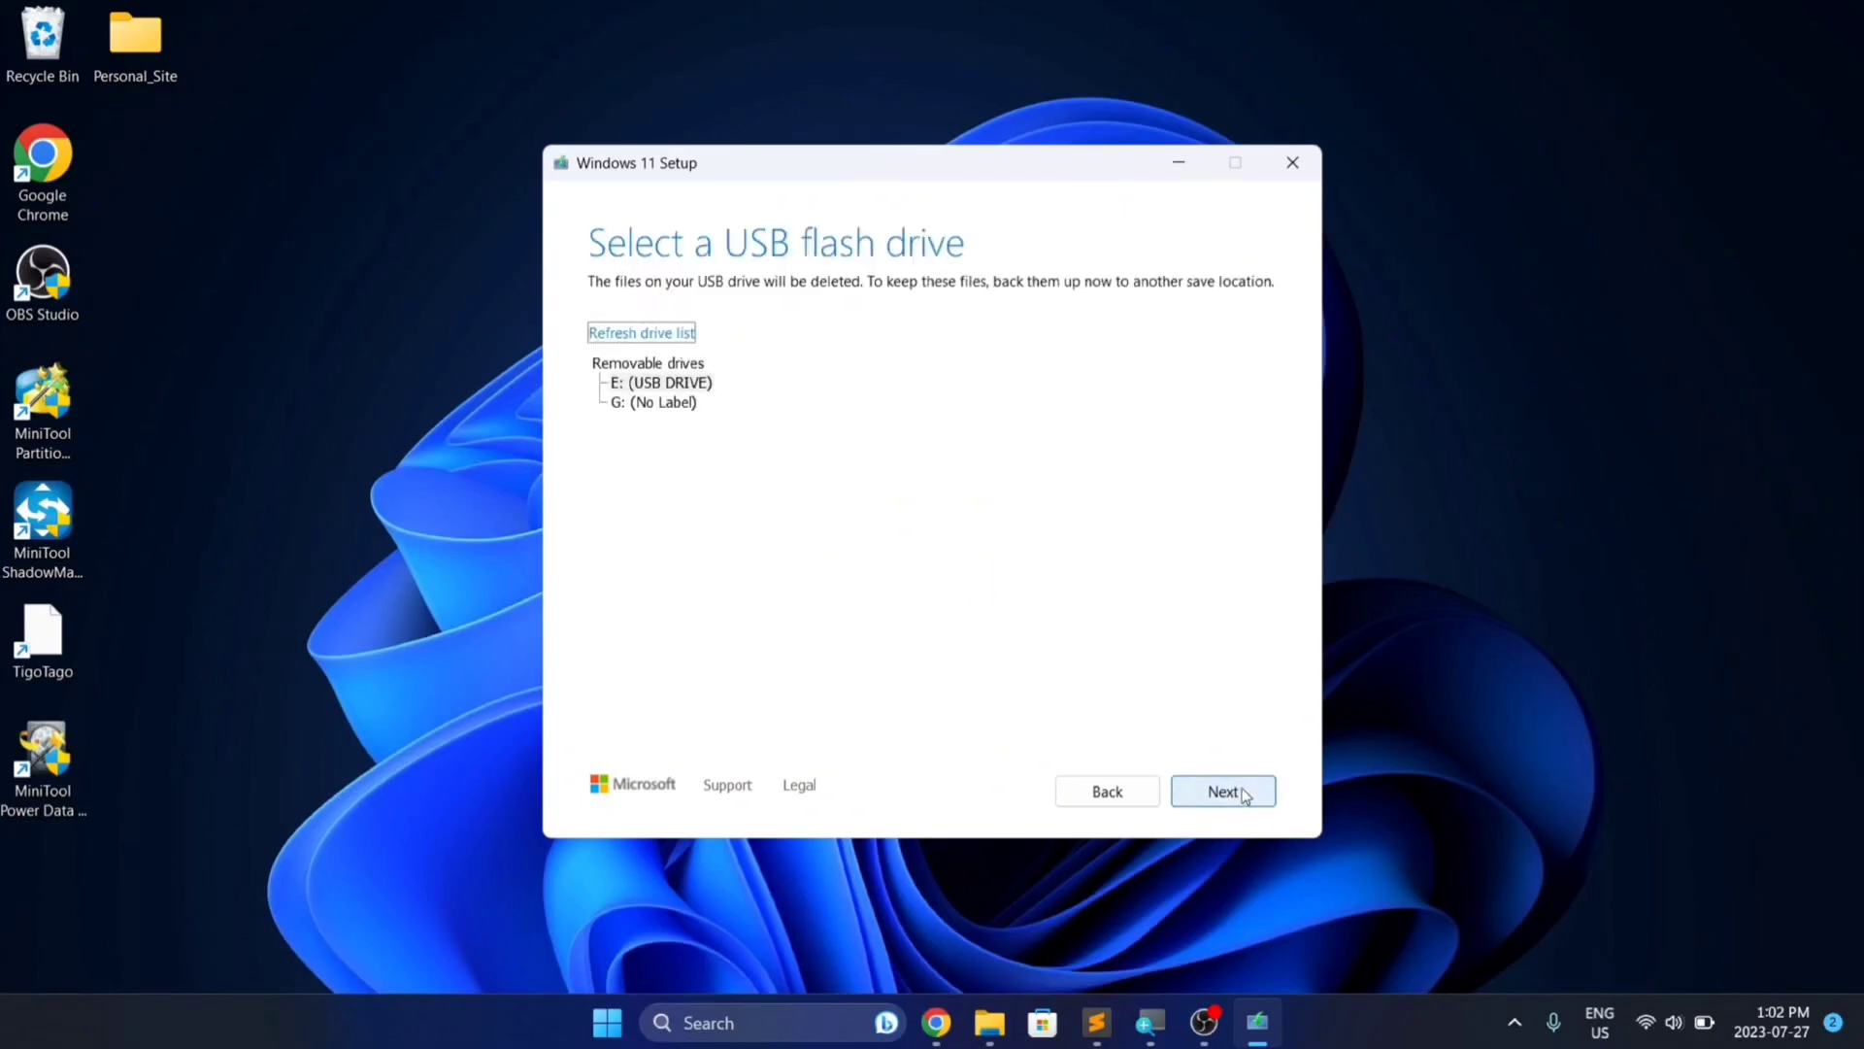
click(664, 391)
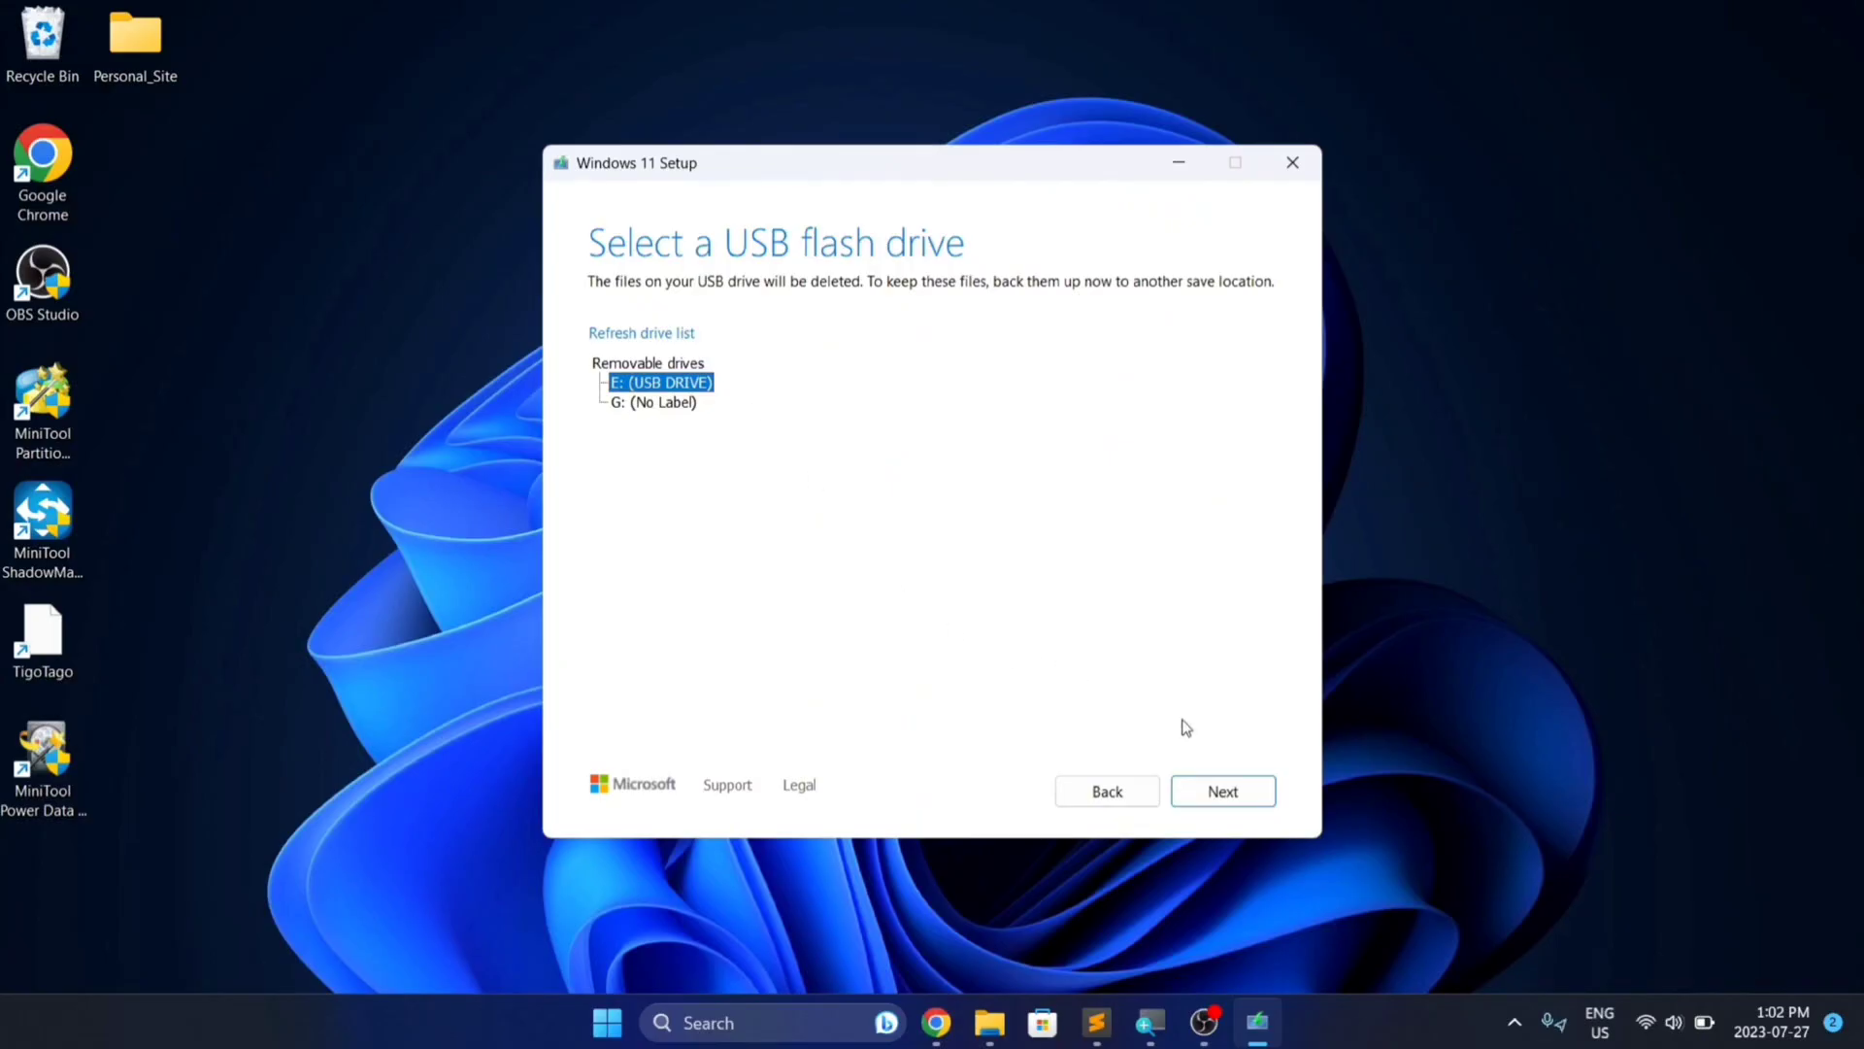
click(1249, 795)
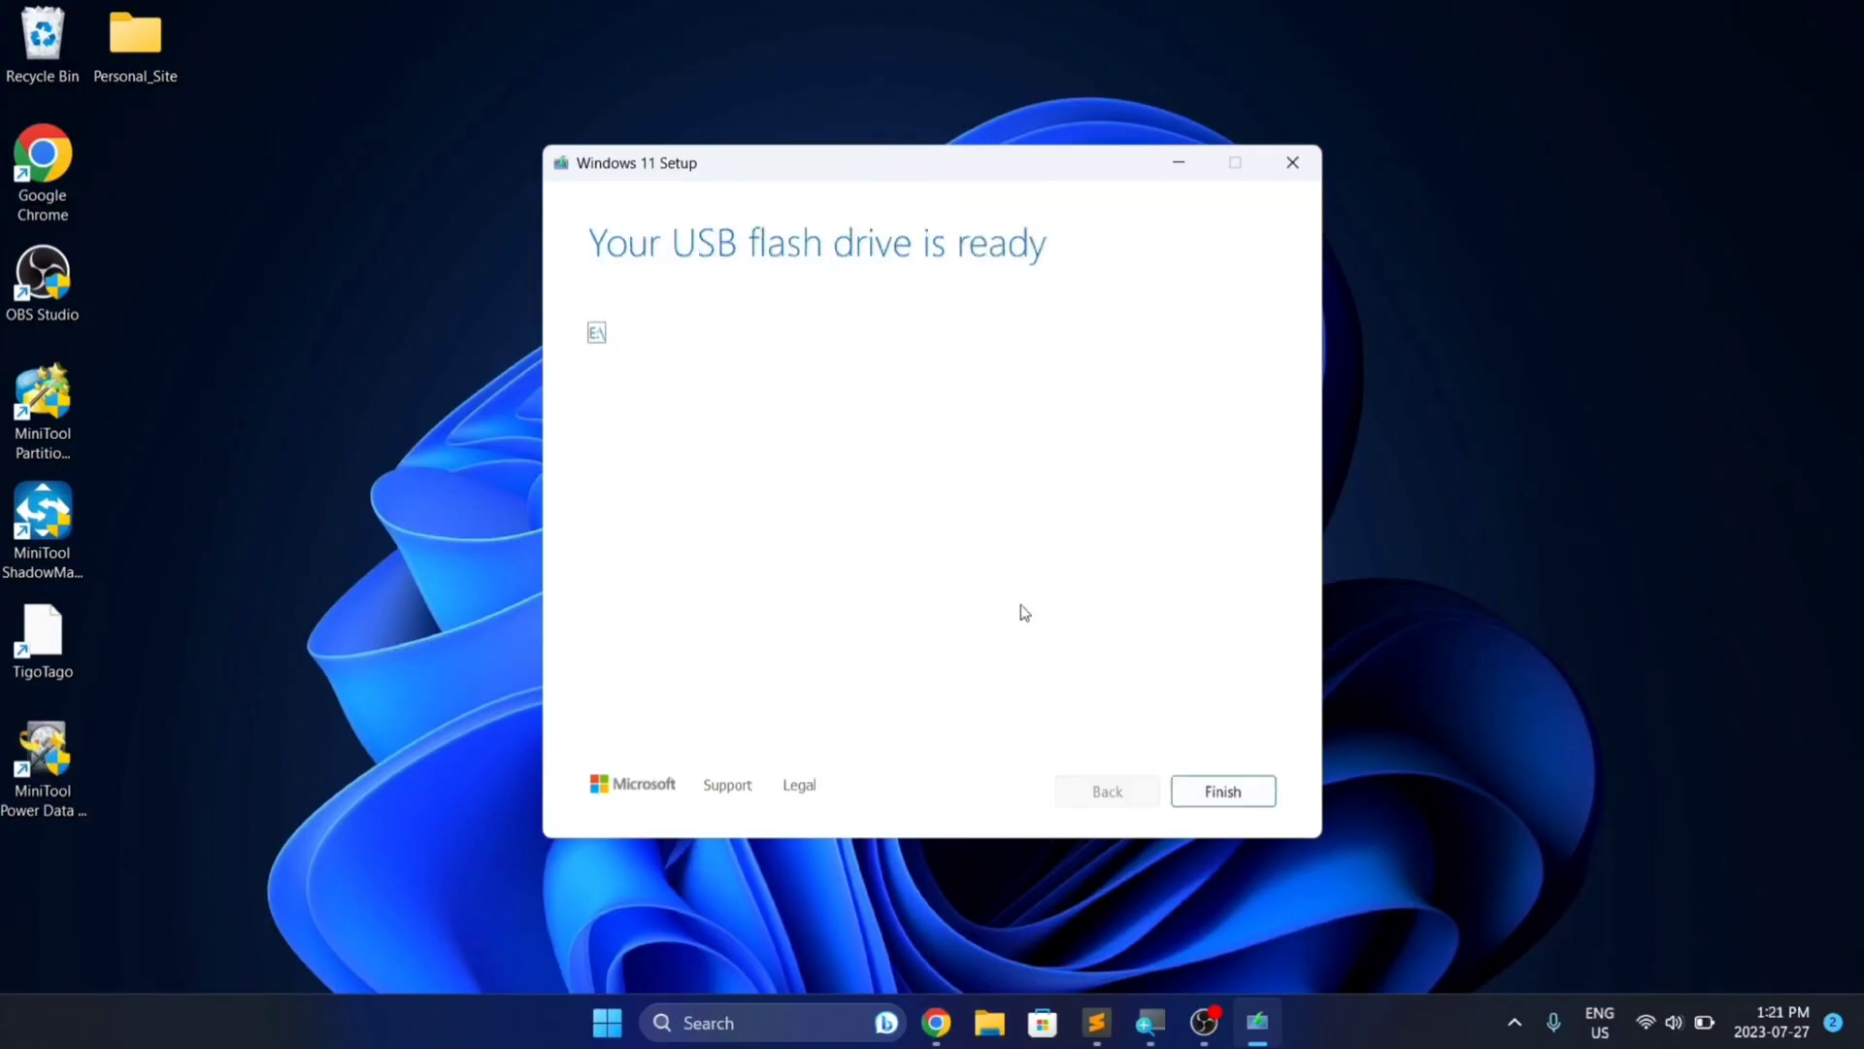
Finish setup and open ESD-USB (E:) in File Explorer to show its boot, efi, sources folders and setup.exe
click(1264, 793)
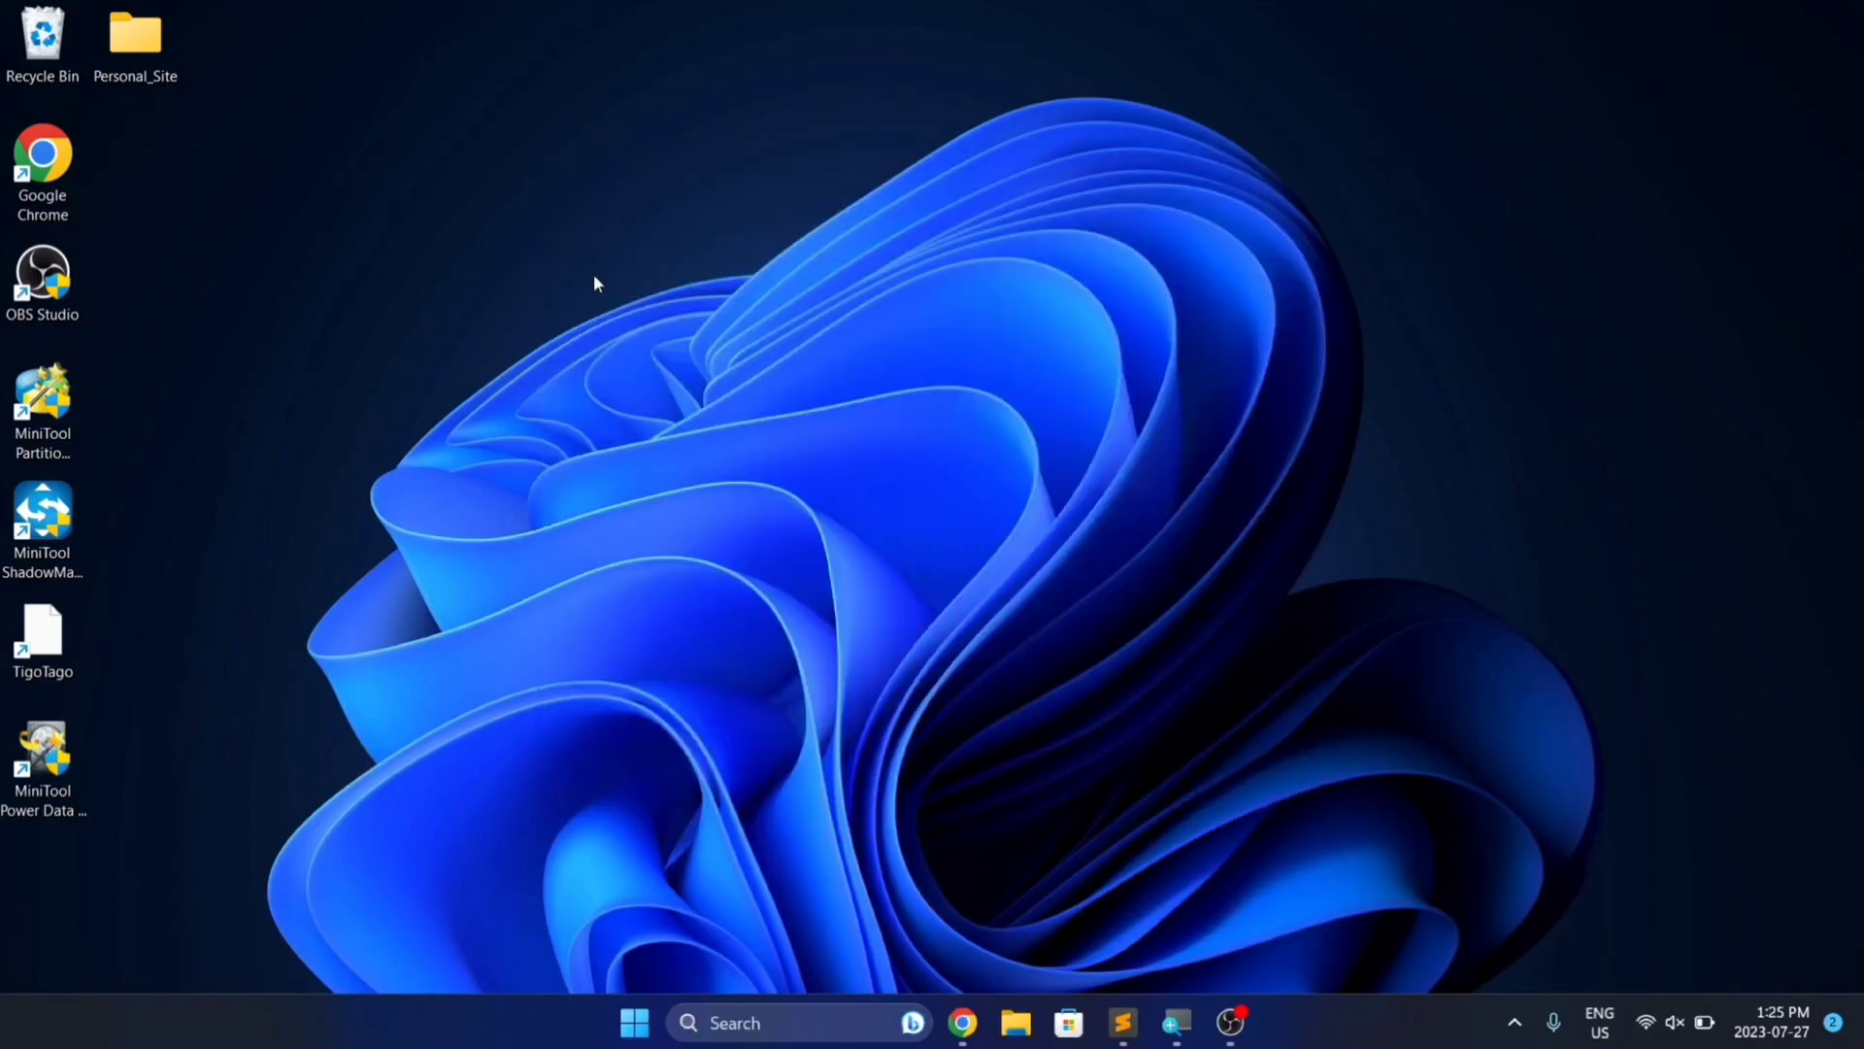
key(super+e)
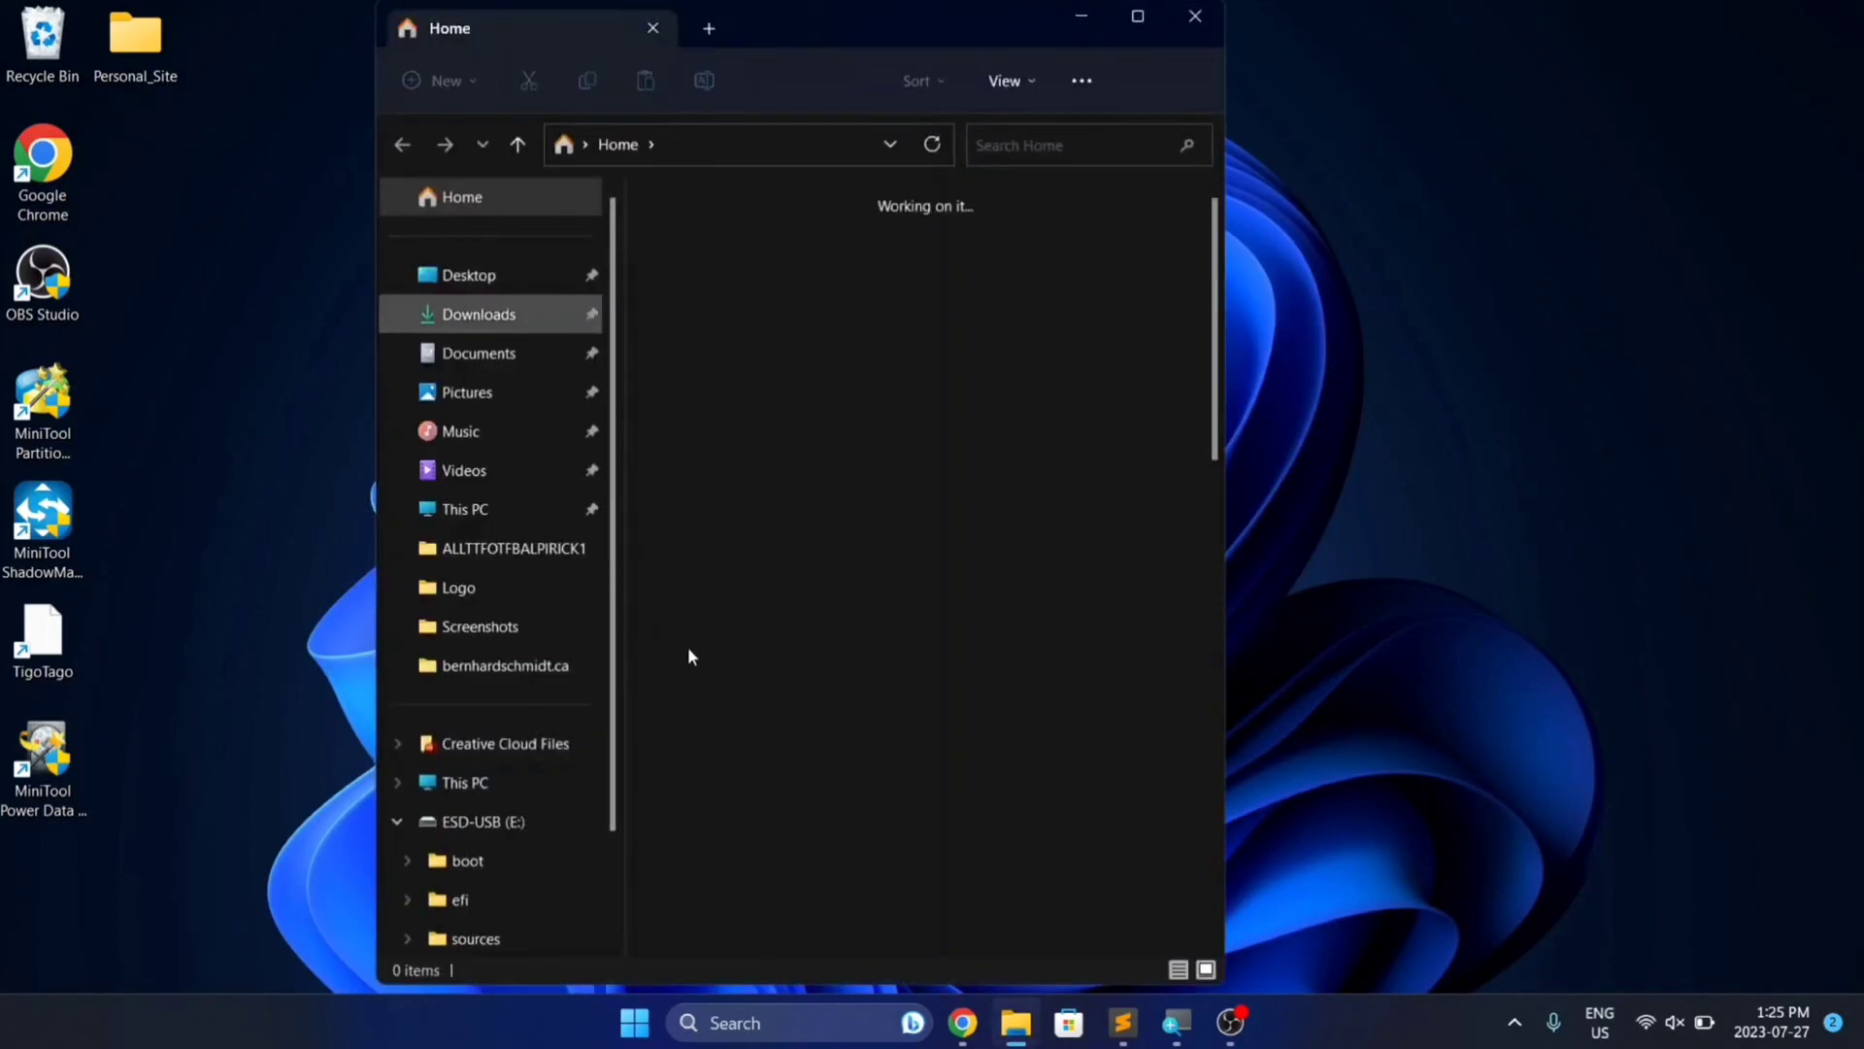
click(528, 510)
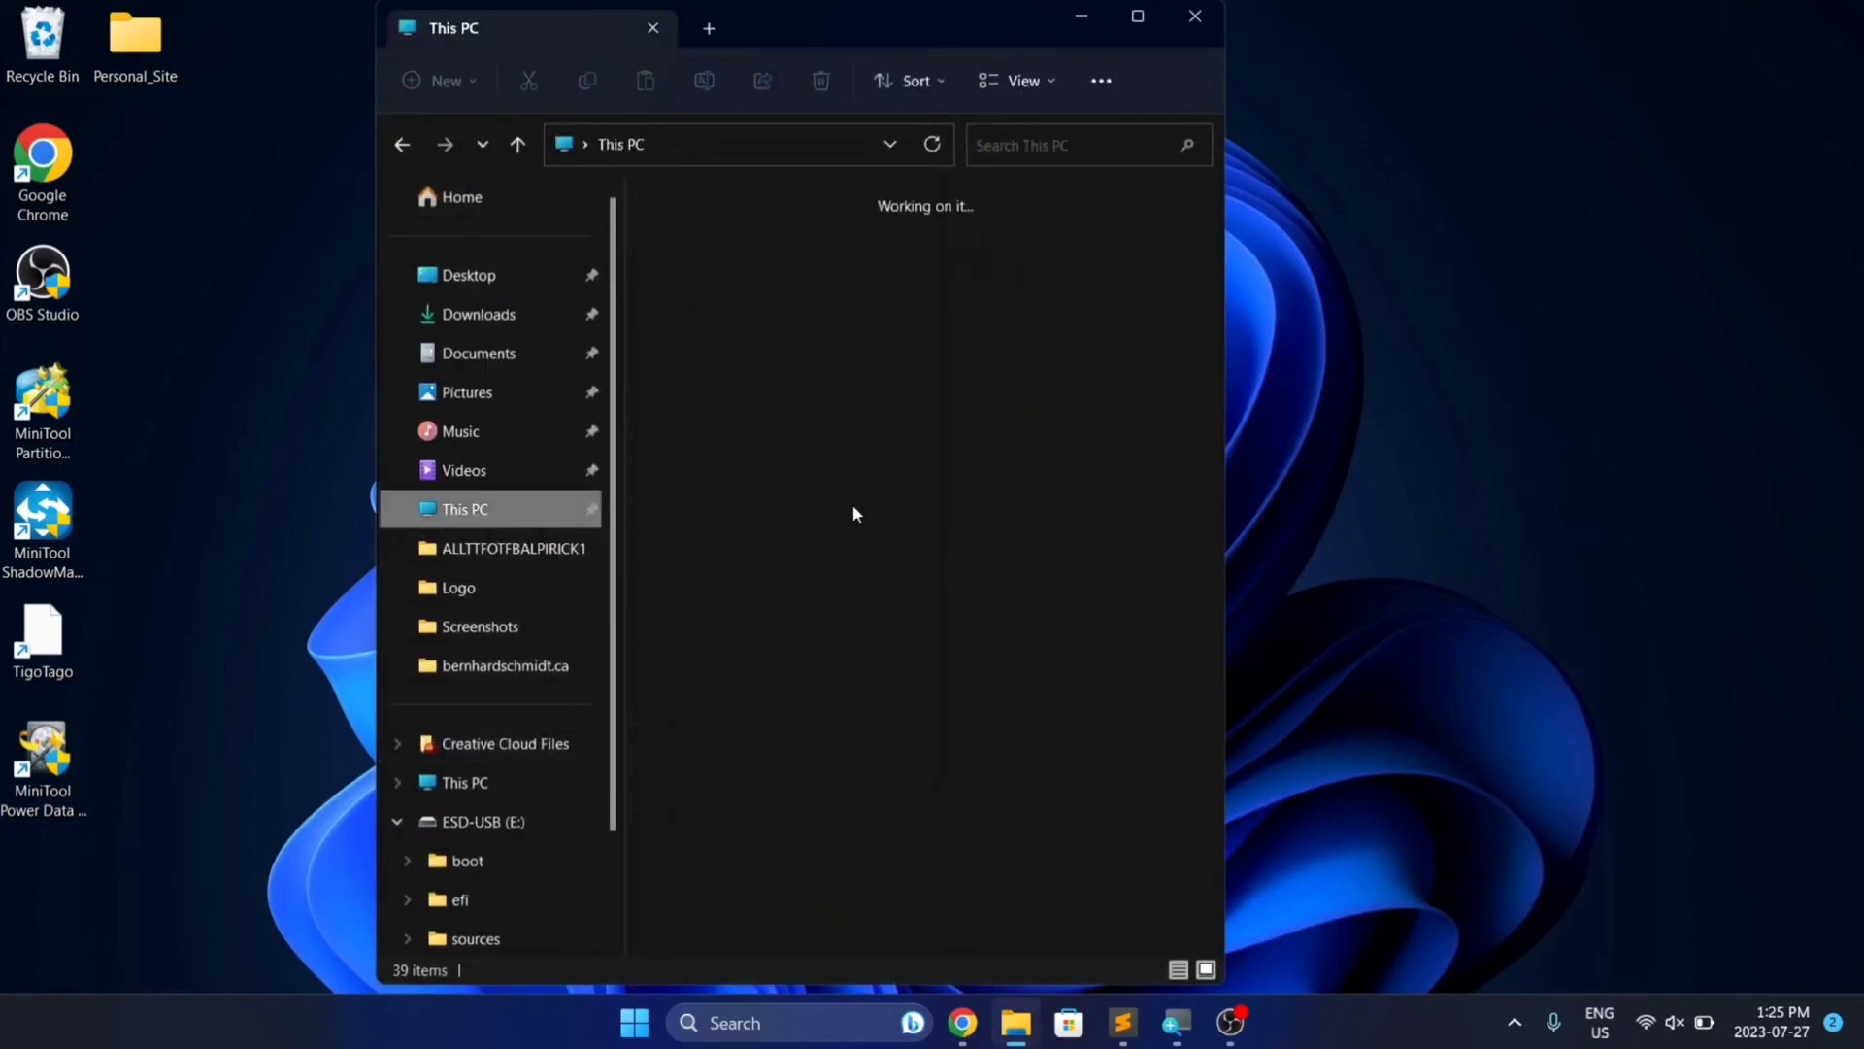
double_click(833, 405)
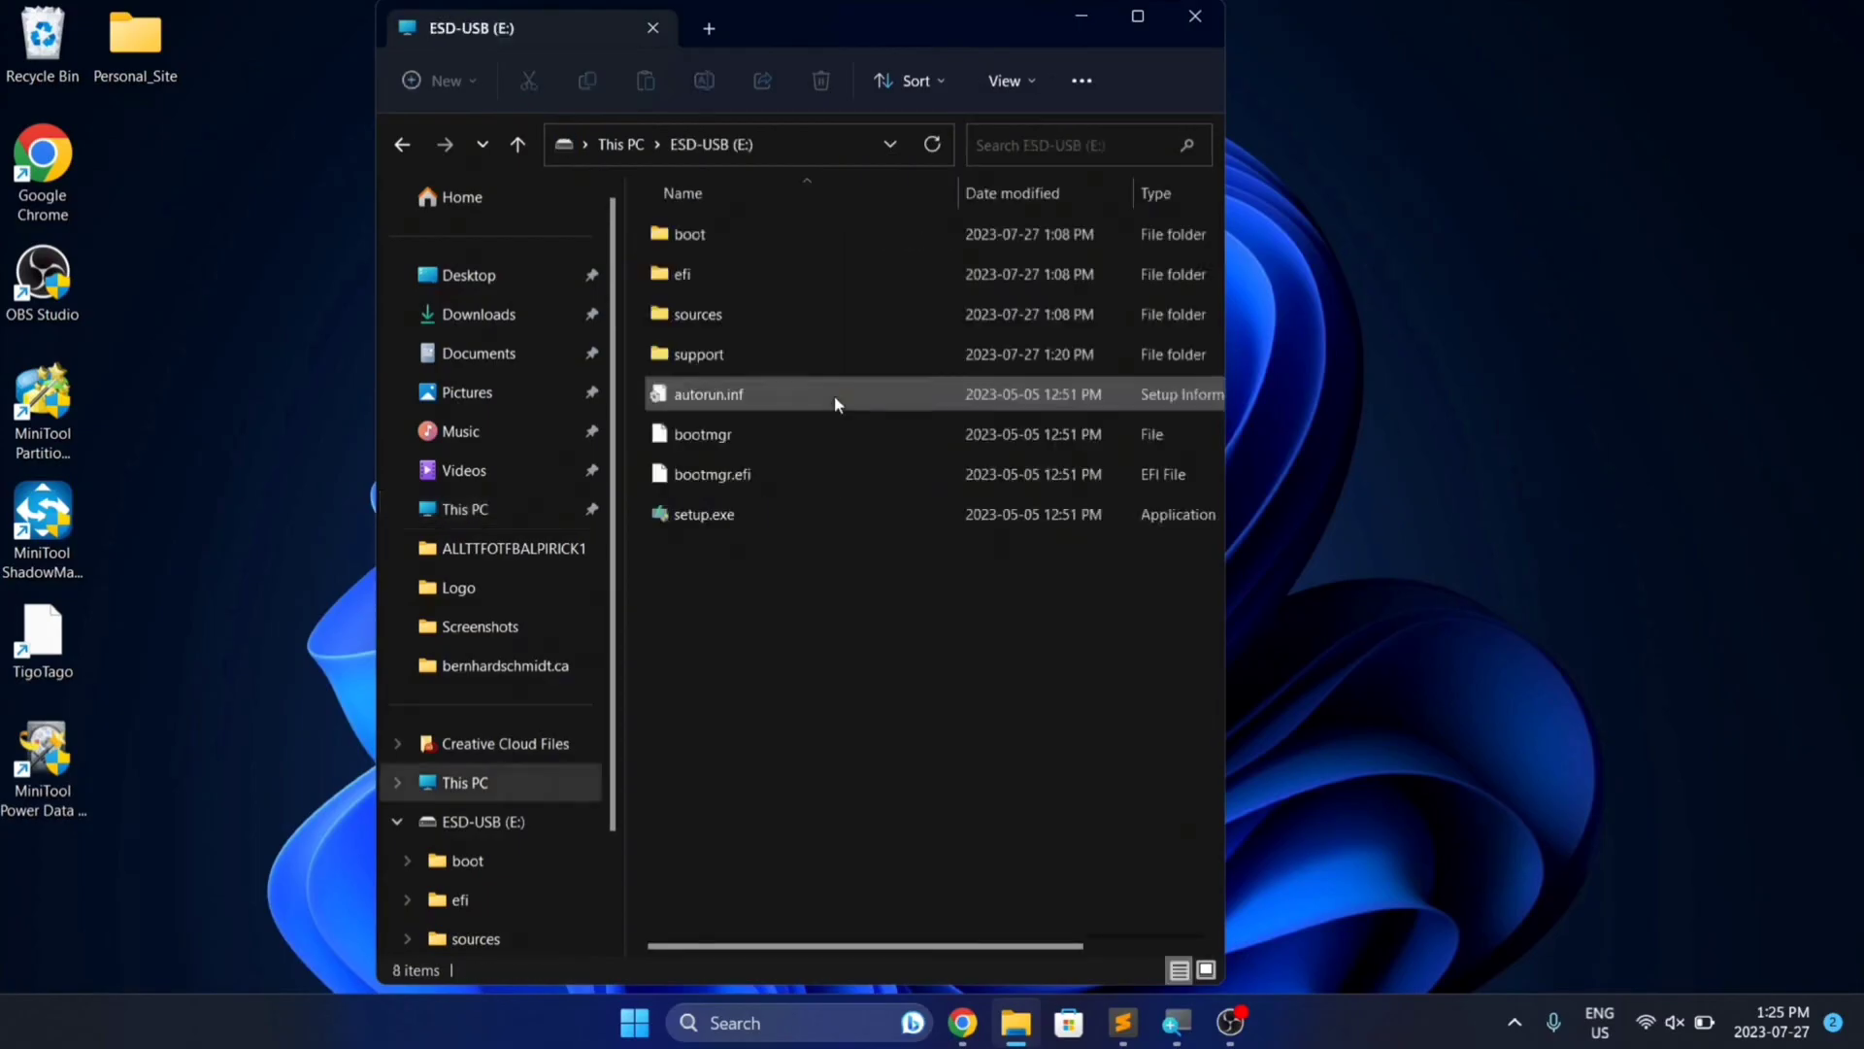